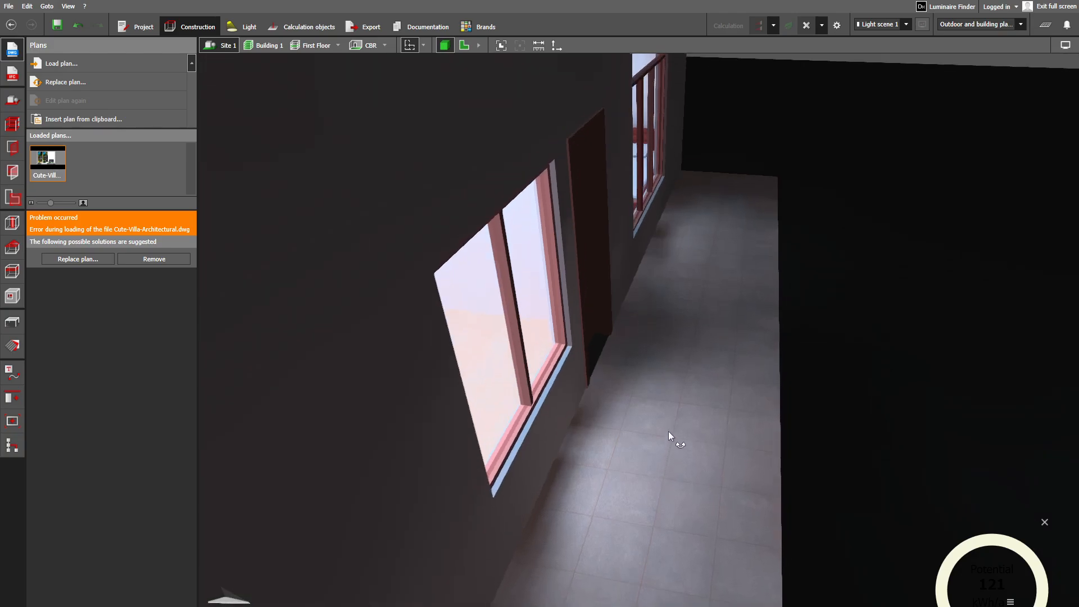
# - Examine the tiled upper-floor balcony and the windows and door that open onto it
pyautogui.scroll(5, 673, 446)
pyautogui.moveTo(665, 454); pyautogui.dragTo(661, 427, button='middle')
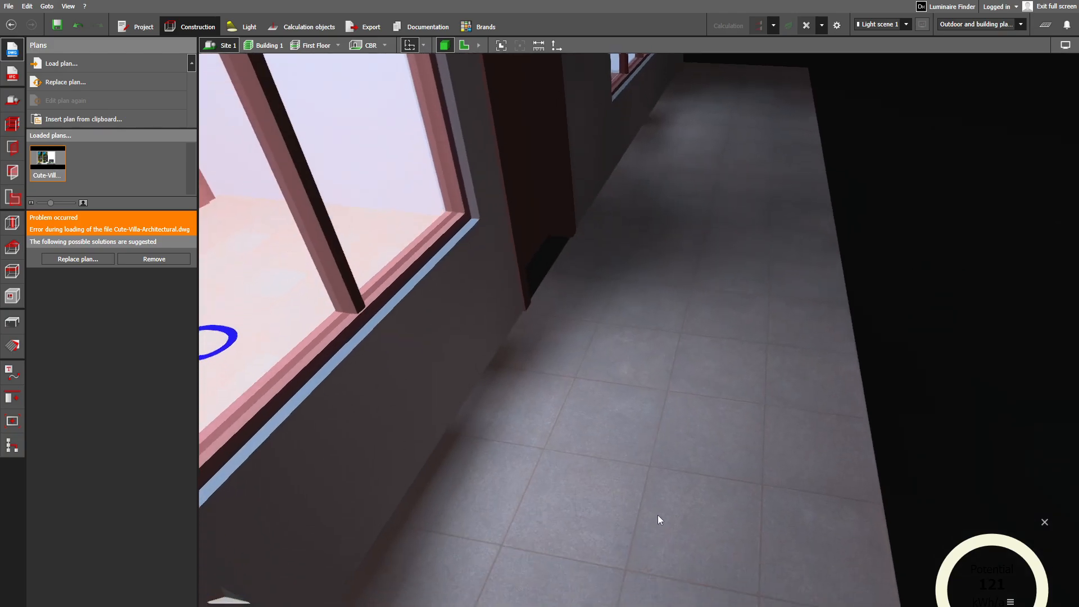
pyautogui.scroll(-5, 729, 322)
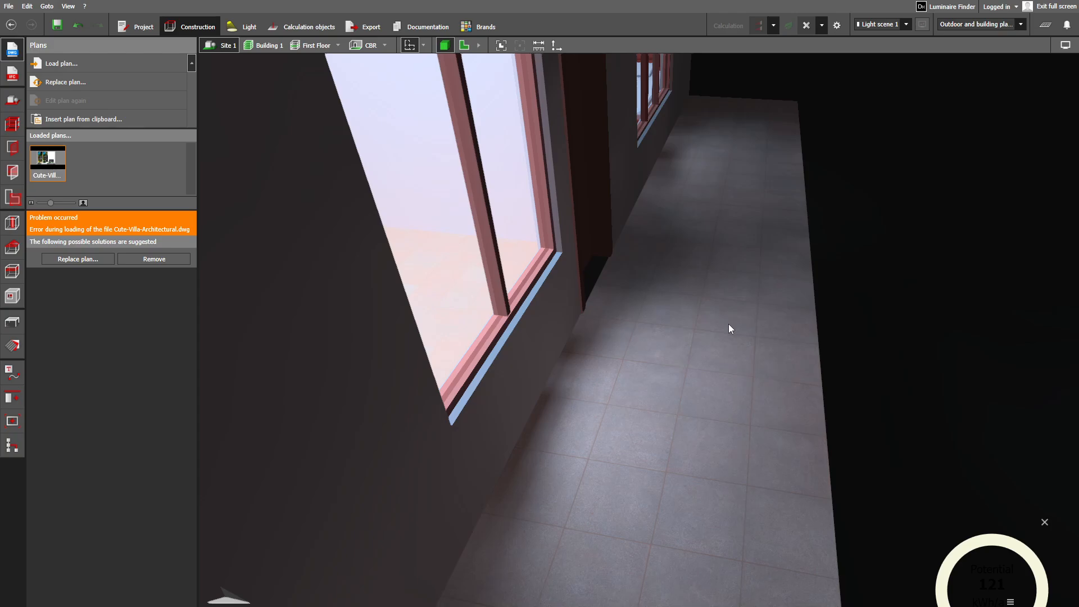
pyautogui.moveTo(729, 324); pyautogui.dragTo(659, 379, button='middle')
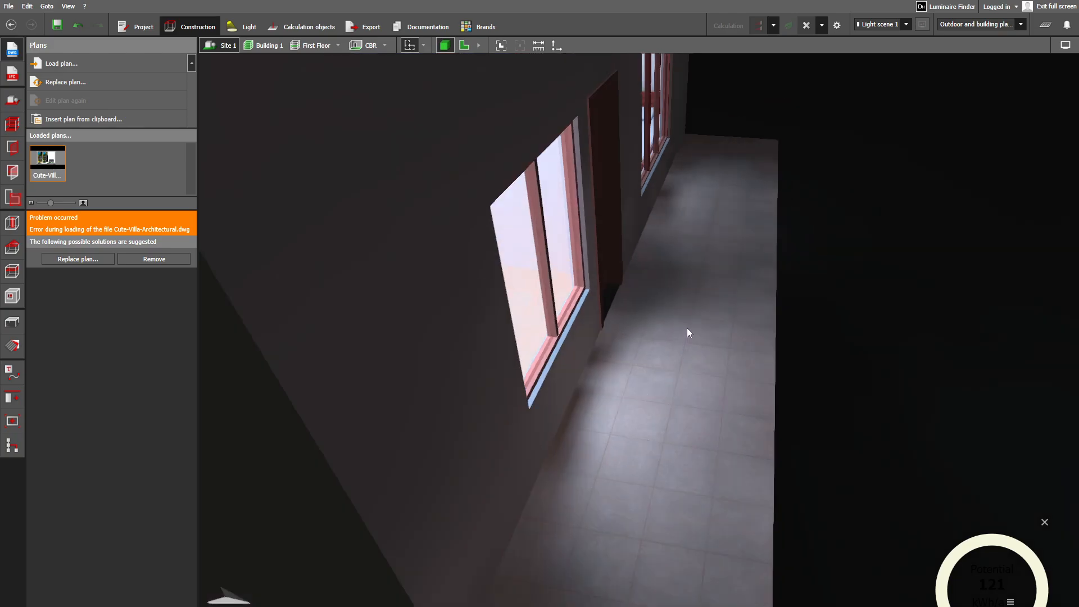
pyautogui.moveTo(687, 328); pyautogui.dragTo(457, 288, button='right')
pyautogui.scroll(-3, 835, 344)
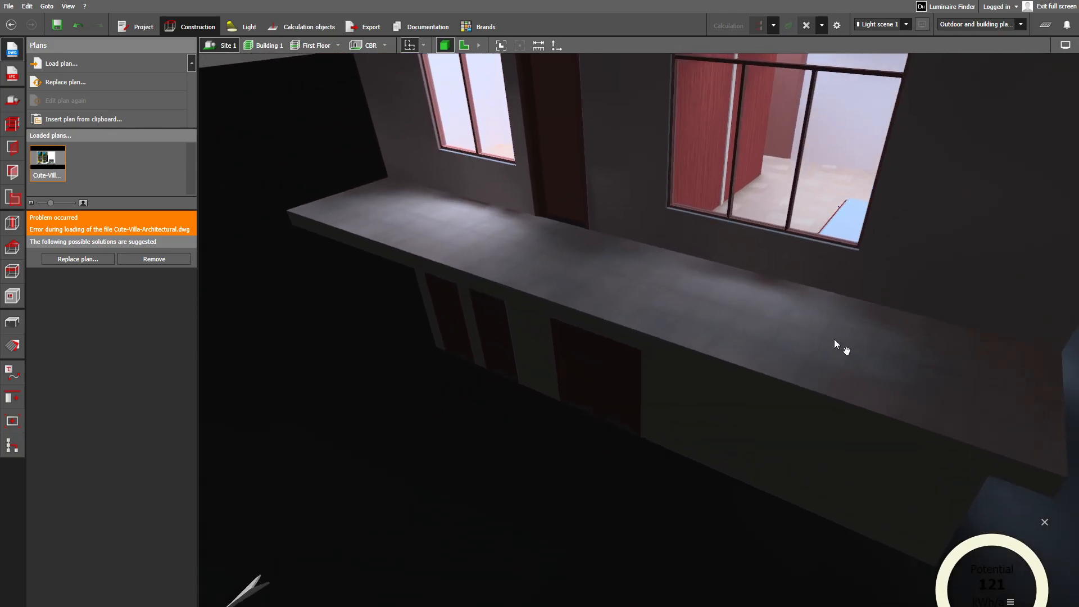
# - Inspect the villa's exterior facades on both storeys, including their windows, doors, corner balcony and roof
pyautogui.moveTo(841, 344); pyautogui.dragTo(794, 219, button='right')
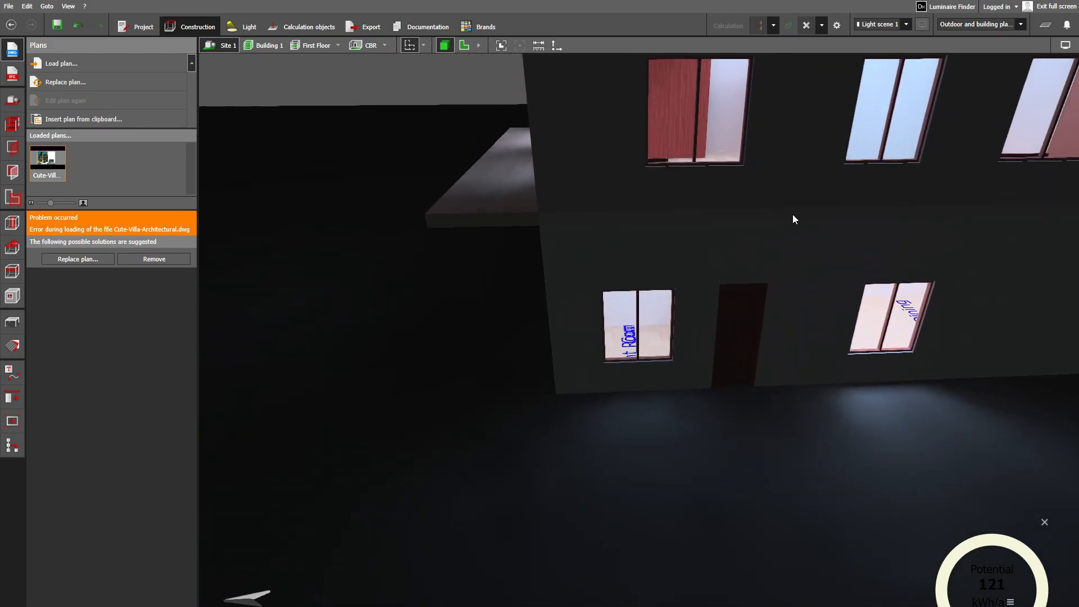
pyautogui.moveTo(898, 266); pyautogui.dragTo(679, 311, button='right')
pyautogui.scroll(2, 593, 342)
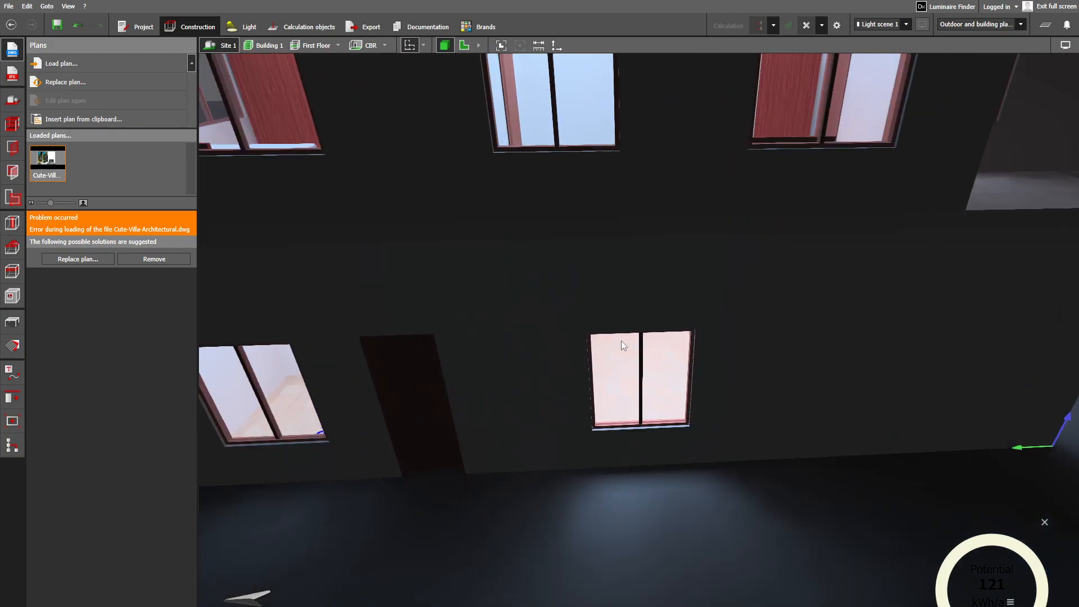
pyautogui.moveTo(826, 313); pyautogui.dragTo(761, 303, button='right')
pyautogui.moveTo(892, 337); pyautogui.dragTo(753, 319)
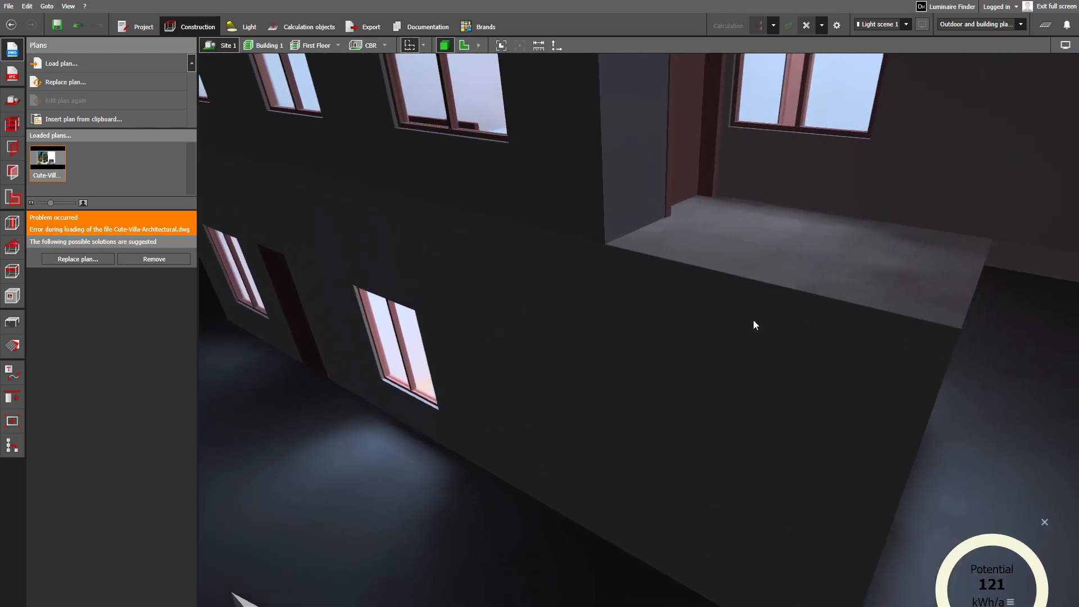
pyautogui.scroll(-3, 754, 245)
pyautogui.moveTo(769, 194); pyautogui.dragTo(699, 383, button='middle')
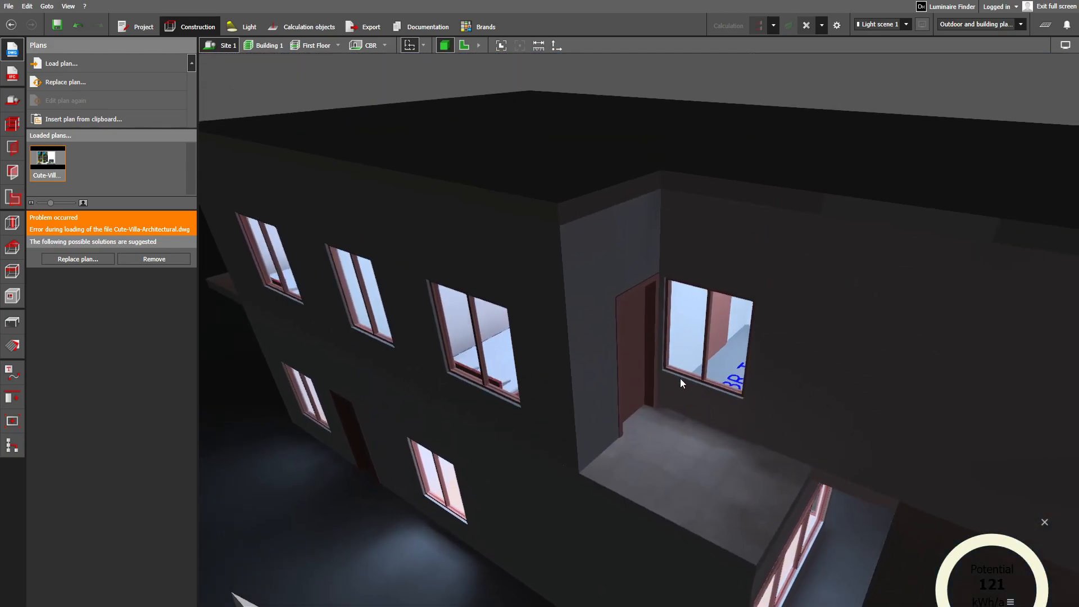
pyautogui.scroll(-2, 781, 489)
pyautogui.moveTo(874, 470); pyautogui.dragTo(813, 434, button='right')
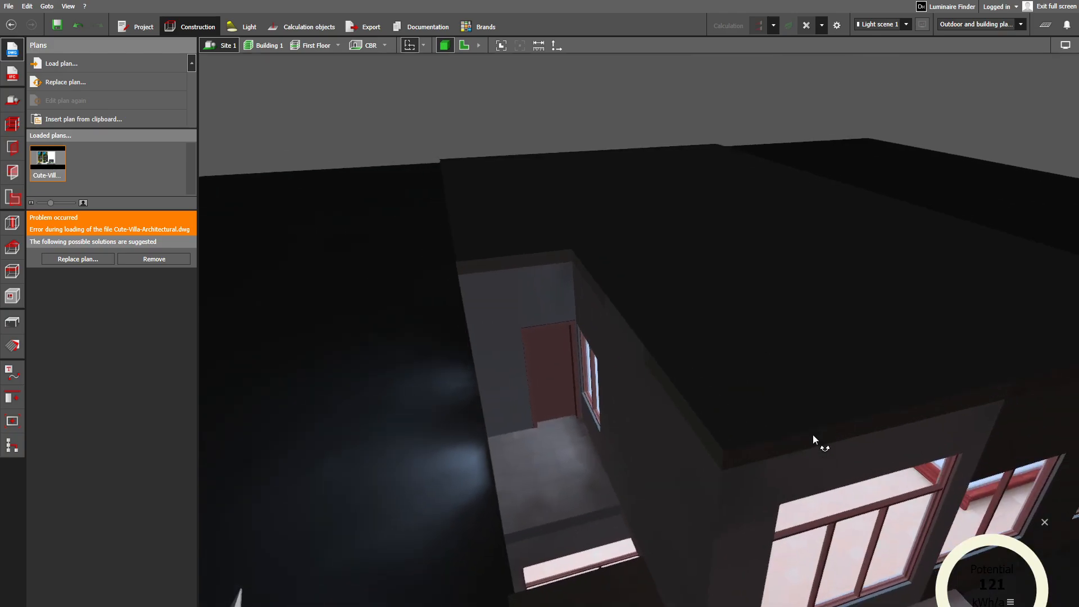
pyautogui.moveTo(863, 533); pyautogui.dragTo(762, 315, button='middle')
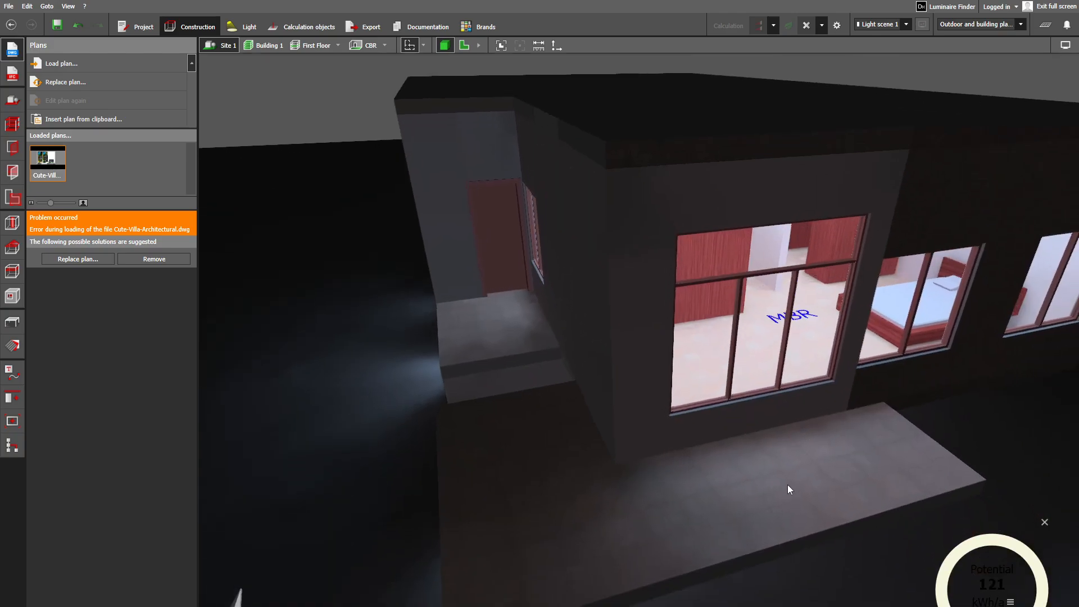
# - Inspect the ground-floor entrance, its textured wall and door, and the large window showing the stairs inside
pyautogui.scroll(-3, 790, 481)
pyautogui.moveTo(836, 448); pyautogui.dragTo(787, 405, button='right')
pyautogui.scroll(5, 736, 424)
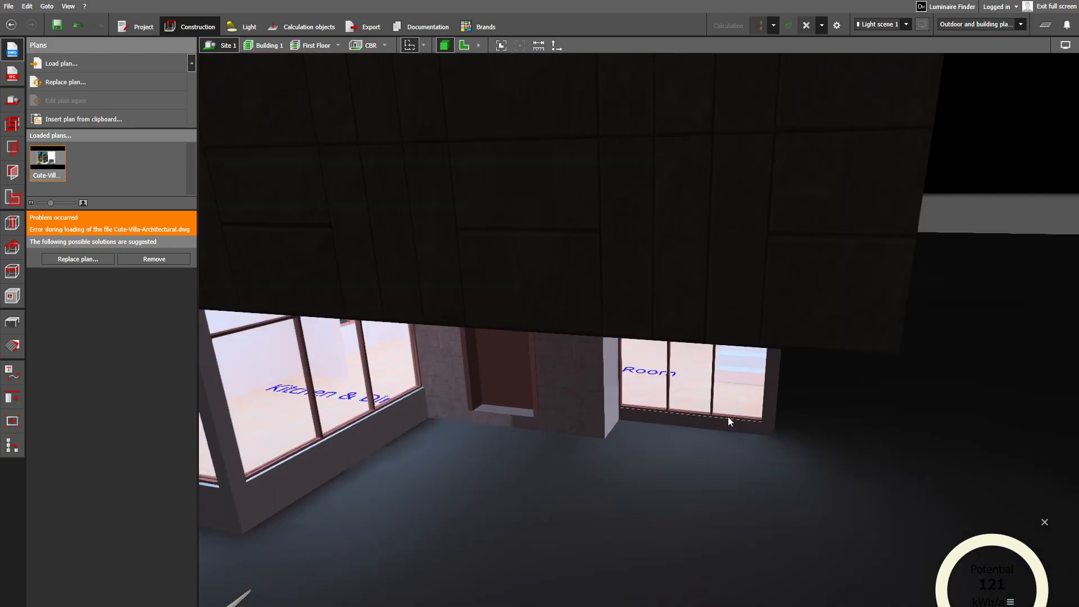
pyautogui.scroll(2, 729, 419)
pyautogui.moveTo(587, 383); pyautogui.dragTo(607, 354, button='right')
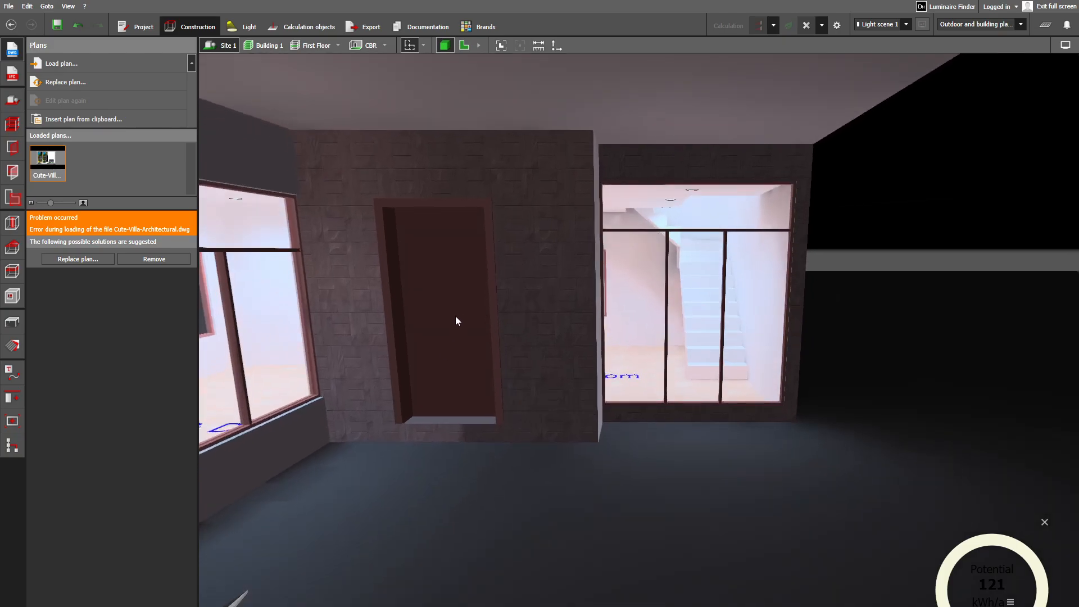
pyautogui.moveTo(629, 343); pyautogui.dragTo(640, 443, button='middle')
pyautogui.scroll(4, 640, 443)
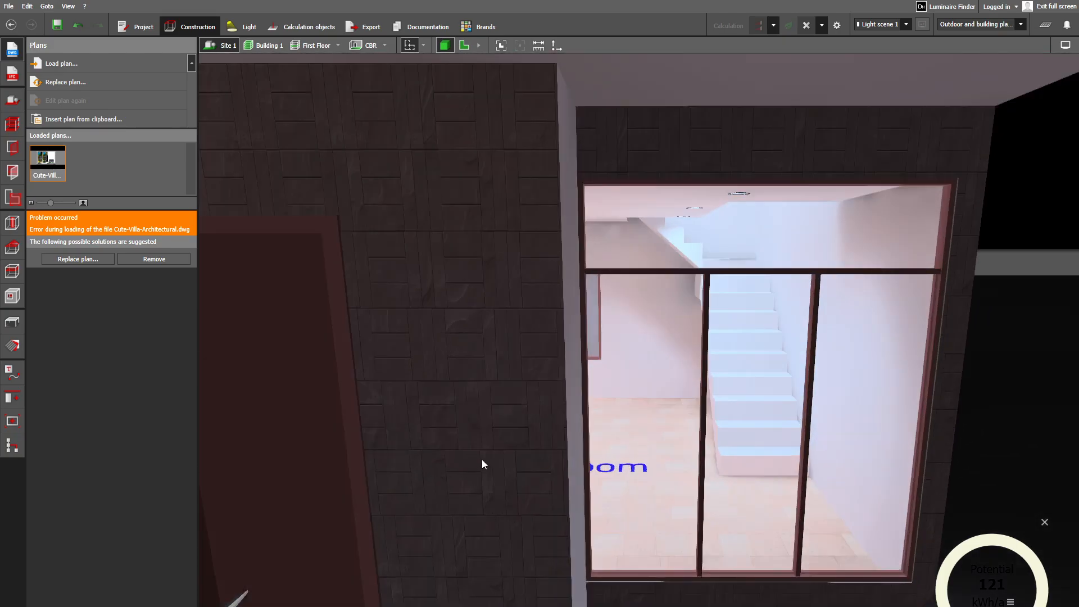
pyautogui.moveTo(481, 460); pyautogui.dragTo(876, 349, button='middle')
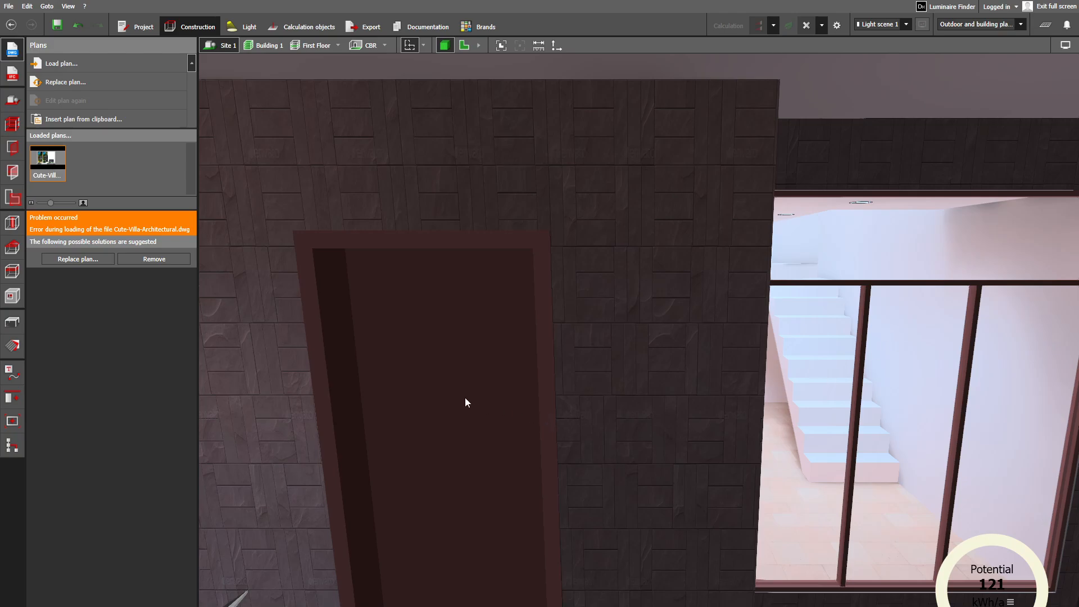
# - Examine the Drawing Room interior, including its ceiling downlights, doors, inner window and staircase
pyautogui.scroll(4, 465, 398)
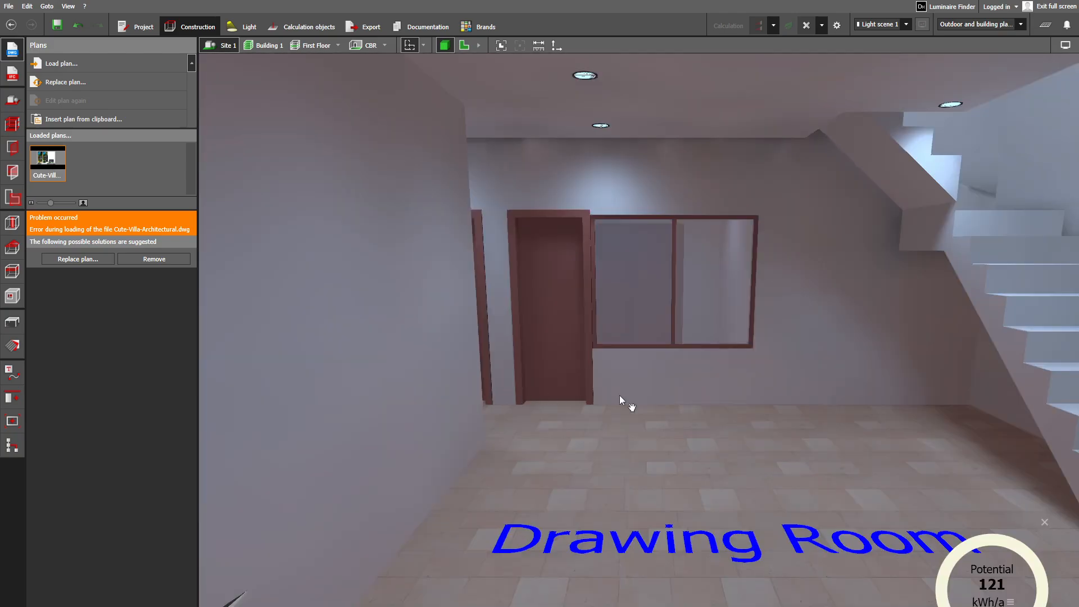
pyautogui.moveTo(619, 396); pyautogui.dragTo(610, 438, button='middle')
pyautogui.scroll(1, 690, 364)
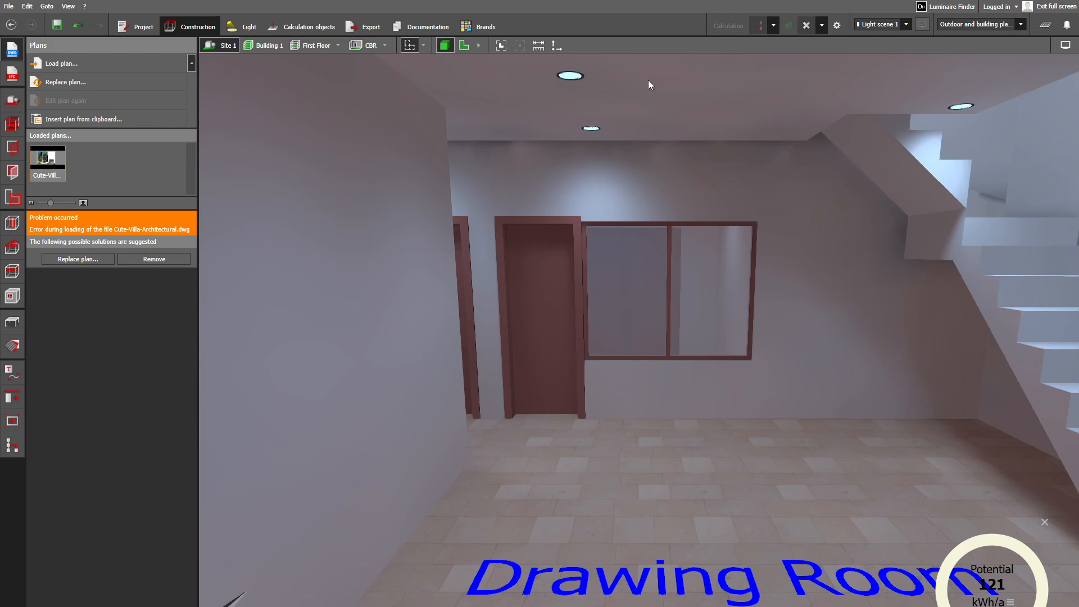
pyautogui.moveTo(649, 92); pyautogui.dragTo(648, 95, button='right')
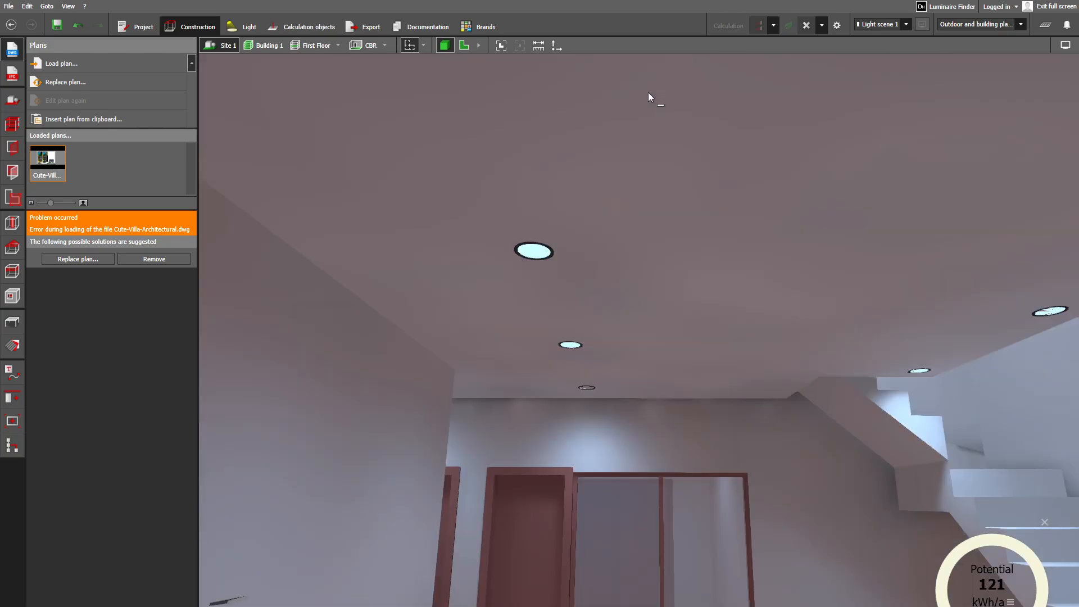
pyautogui.scroll(1, 662, 236)
pyautogui.moveTo(663, 263); pyautogui.dragTo(715, 231, button='right')
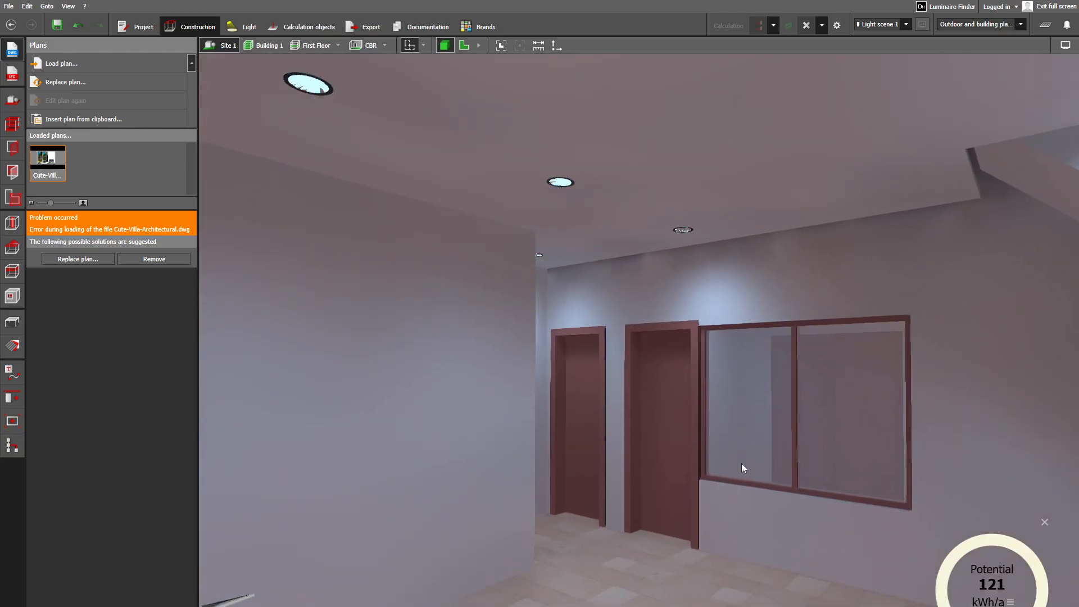
pyautogui.moveTo(743, 465); pyautogui.dragTo(869, 532, button='right')
pyautogui.moveTo(869, 532); pyautogui.dragTo(715, 488, button='middle')
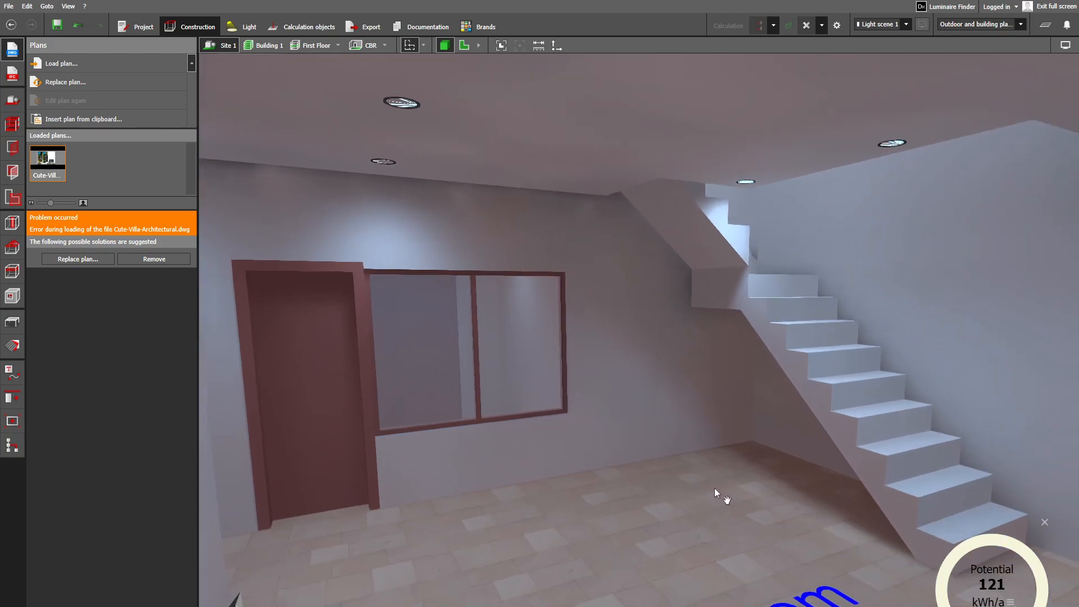
pyautogui.scroll(1, 712, 488)
pyautogui.moveTo(710, 487); pyautogui.dragTo(803, 496, button='right')
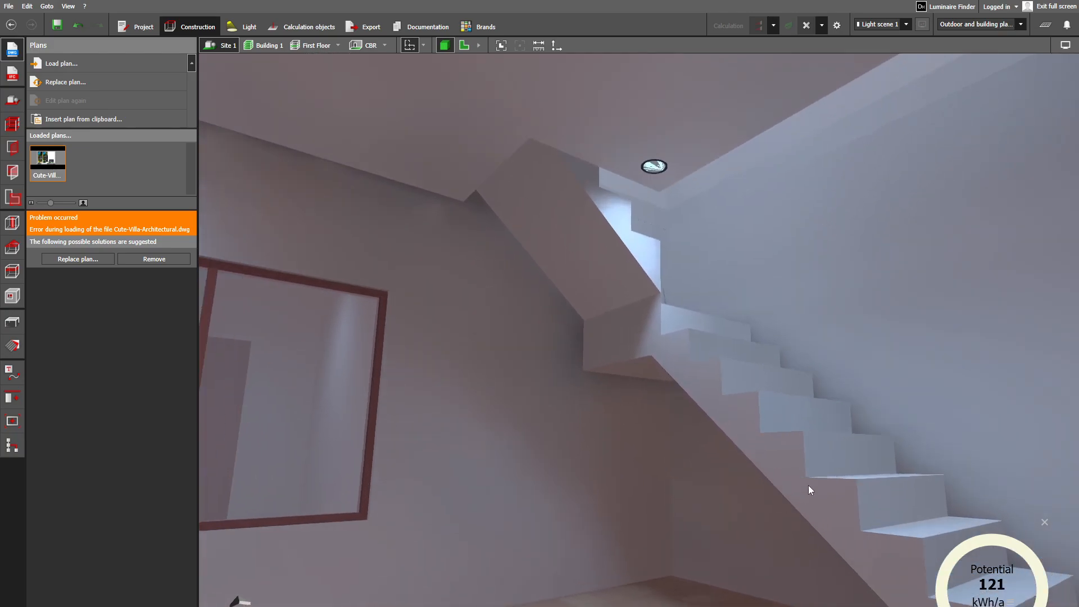
# - Select the Drawing Room staircase to inspect its shape and properties, then deselect it
pyautogui.click(808, 489)
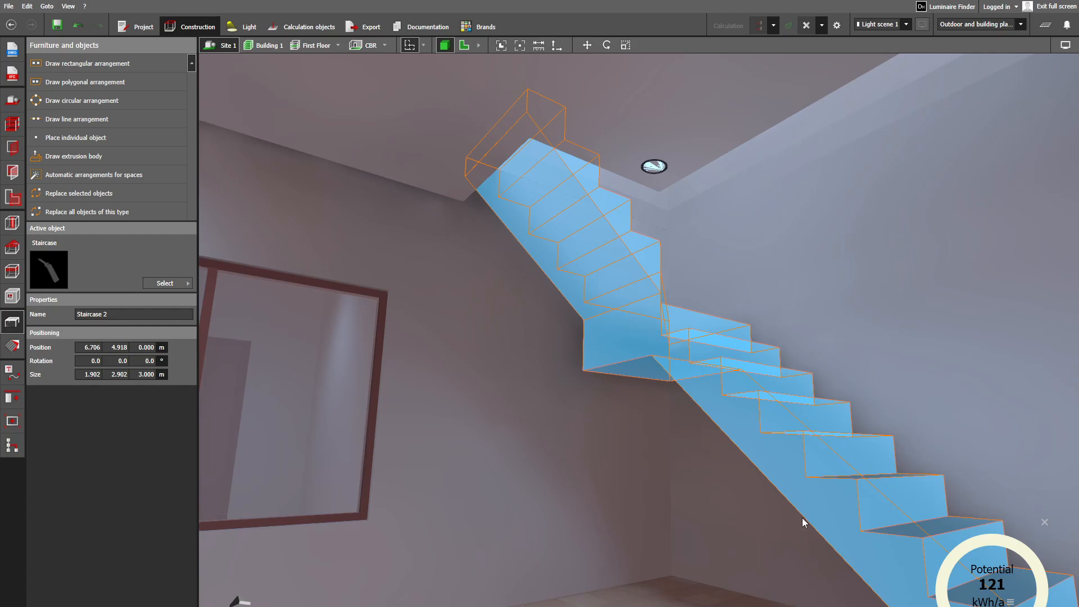
pyautogui.scroll(-1, 802, 518)
pyautogui.moveTo(767, 529); pyautogui.dragTo(804, 534, button='right')
pyautogui.moveTo(776, 516); pyautogui.dragTo(716, 483, button='middle')
pyautogui.scroll(2, 838, 556)
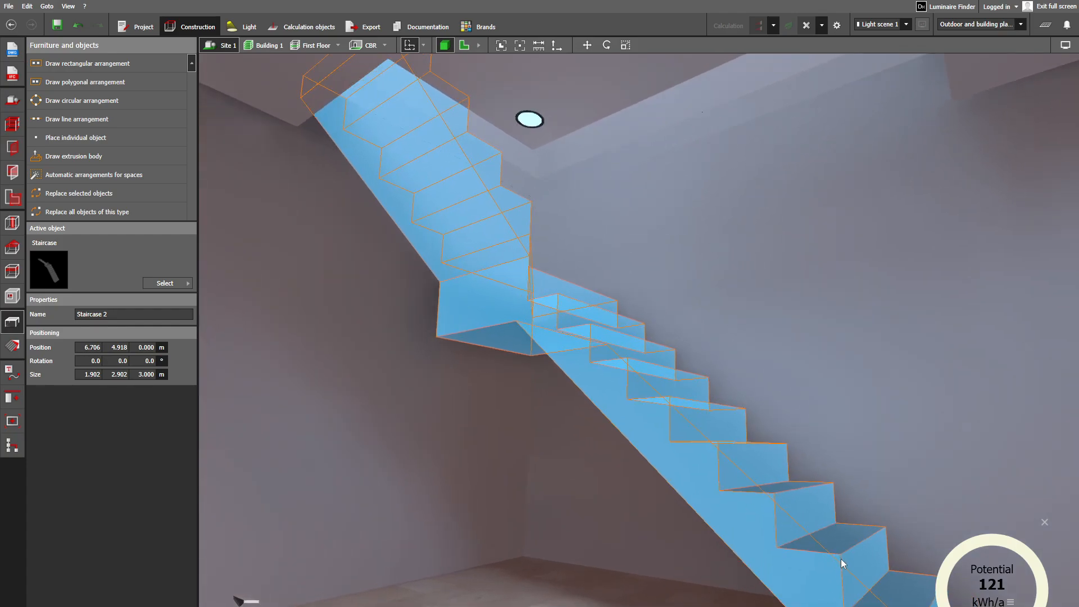
pyautogui.moveTo(787, 511); pyautogui.dragTo(590, 485, button='right')
pyautogui.click(589, 485)
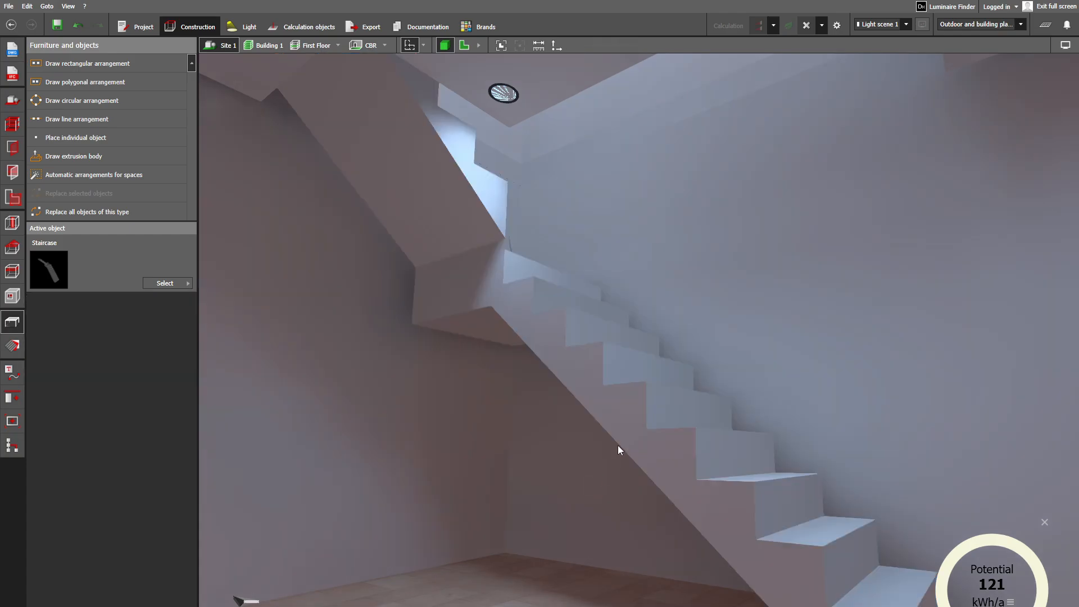
# - Look over the Drawing Room's inner doors and window, approaching the door nearest the passage
pyautogui.scroll(1, 618, 445)
pyautogui.moveTo(618, 445); pyautogui.dragTo(498, 339, button='right')
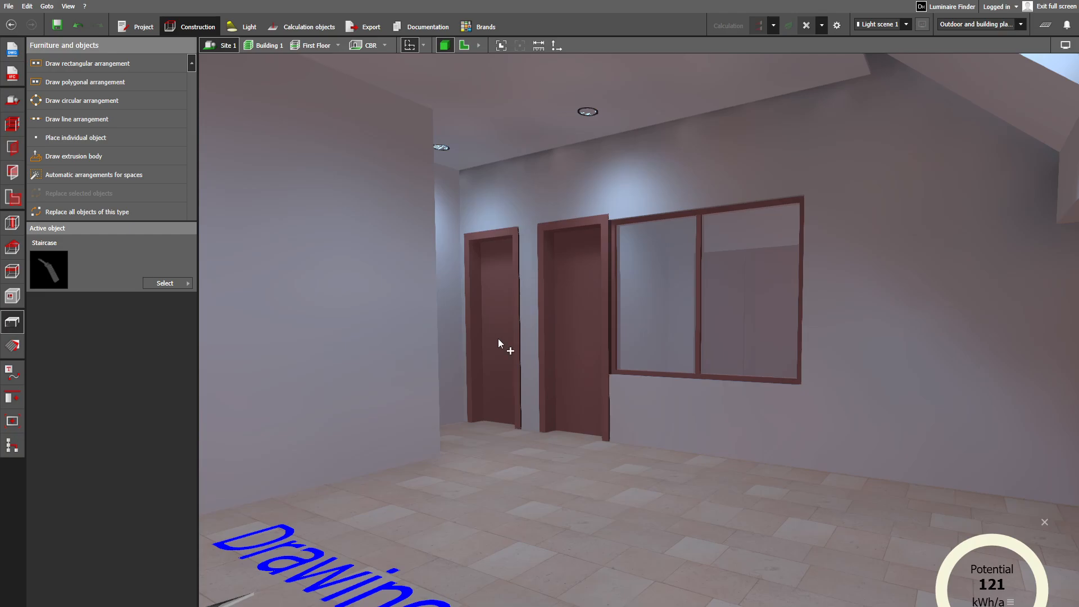
pyautogui.moveTo(498, 339); pyautogui.dragTo(657, 388, button='right')
pyautogui.scroll(5, 650, 379)
pyautogui.moveTo(663, 372); pyautogui.dragTo(649, 523, button='middle')
pyautogui.scroll(6, 650, 520)
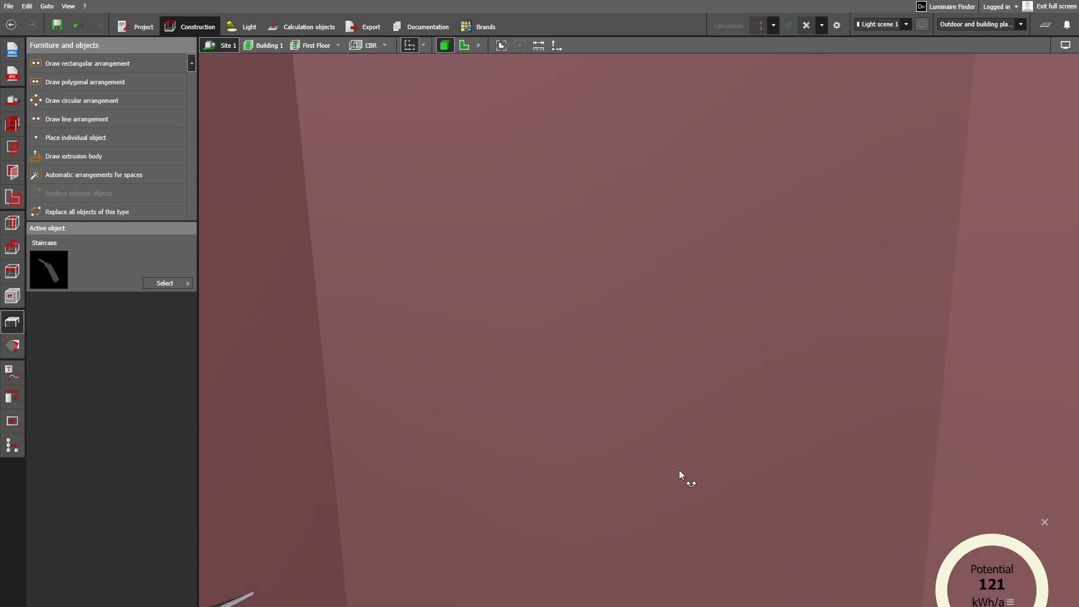
pyautogui.moveTo(679, 470); pyautogui.dragTo(319, 414, button='right')
pyautogui.scroll(-4, 453, 396)
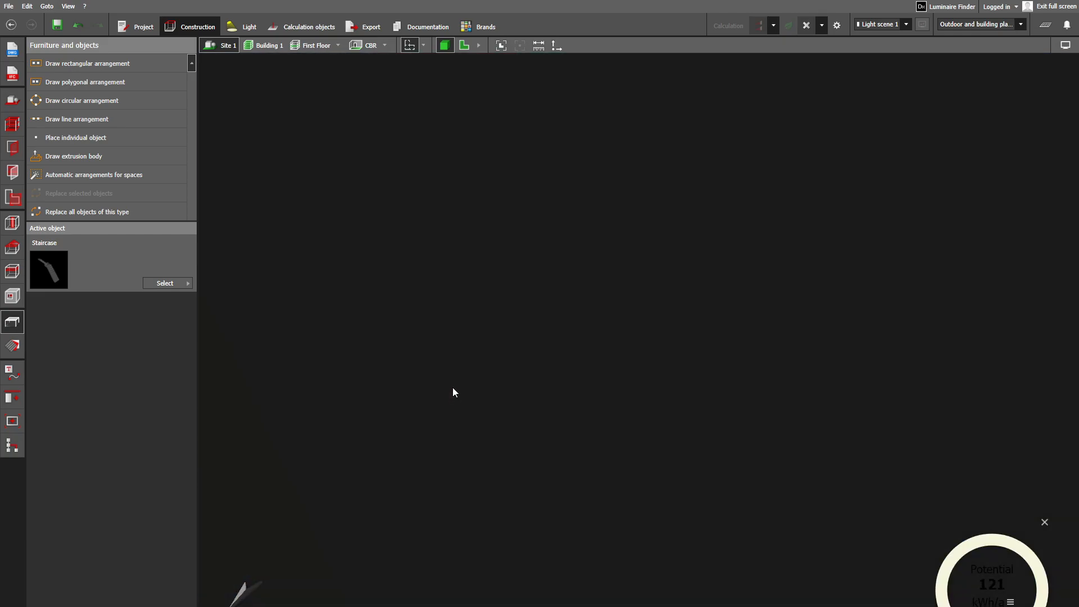
# - Examine the interior door and its frame up close, then the adjoining room with its window and door
pyautogui.scroll(1, 453, 386)
pyautogui.scroll(1, 508, 245)
pyautogui.moveTo(510, 264); pyautogui.dragTo(586, 197, button='middle')
pyautogui.scroll(-1, 621, 246)
pyautogui.scroll(1, 612, 263)
pyautogui.moveTo(609, 259); pyautogui.dragTo(764, 363, button='right')
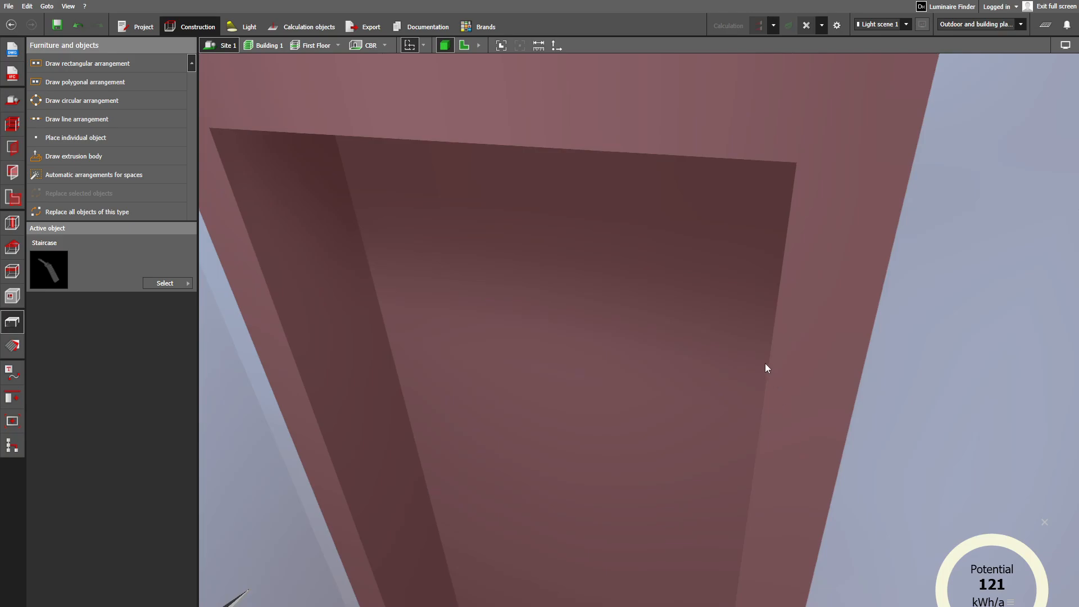
pyautogui.scroll(1, 764, 360)
pyautogui.scroll(-1, 764, 359)
pyautogui.scroll(-2, 763, 361)
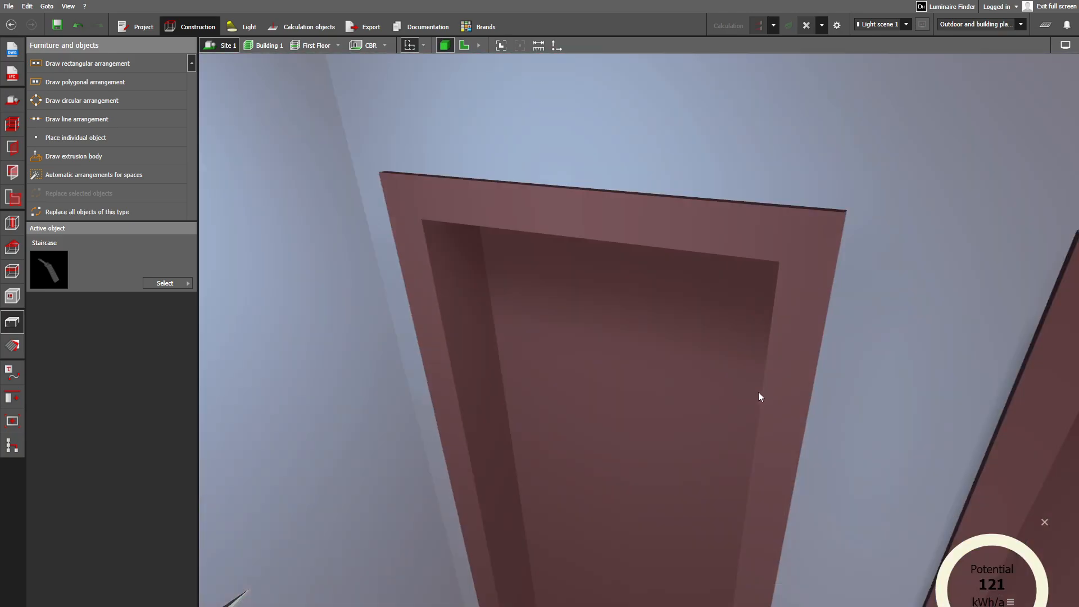
pyautogui.moveTo(758, 392); pyautogui.dragTo(869, 279, button='middle')
pyautogui.scroll(-3, 869, 279)
pyautogui.scroll(-3, 739, 320)
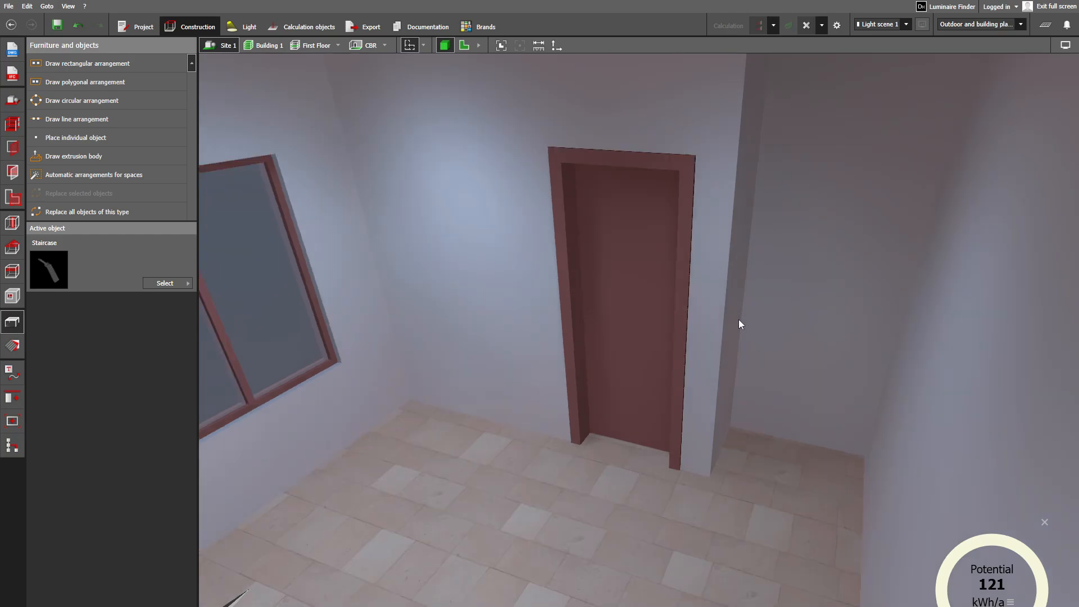
pyautogui.moveTo(738, 322); pyautogui.dragTo(753, 323, button='right')
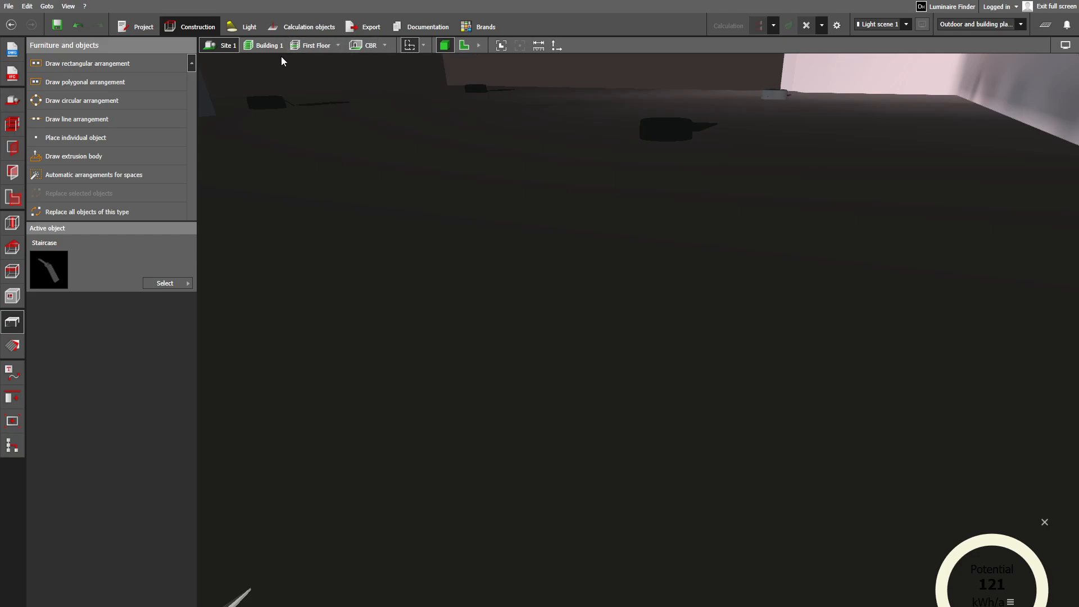
# - Switch the active storey to Ground Floor and inspect the luminaires in the Kitchen & Dining area and Drawing Room
pyautogui.click(338, 45)
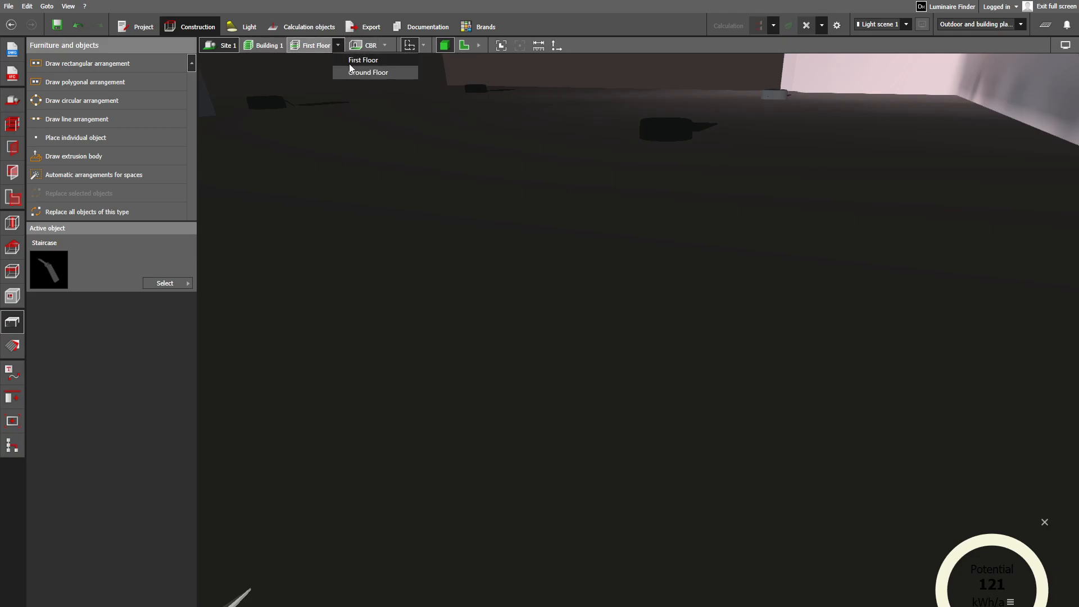
pyautogui.click(370, 74)
pyautogui.scroll(-3, 446, 293)
pyautogui.scroll(3, 418, 310)
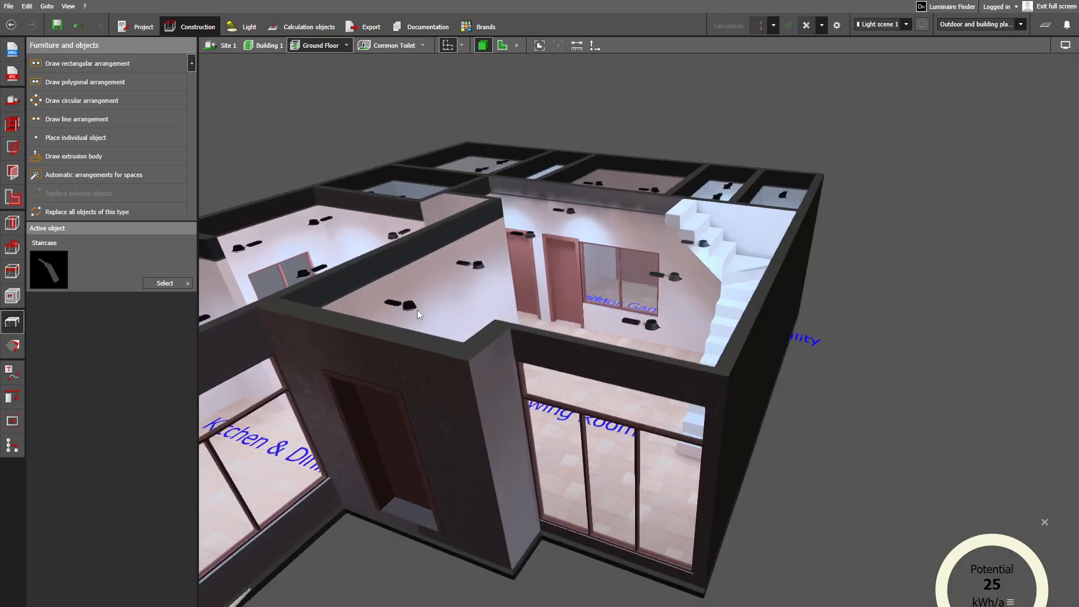
pyautogui.moveTo(417, 310); pyautogui.dragTo(438, 332, button='right')
pyautogui.moveTo(464, 374); pyautogui.dragTo(599, 350, button='middle')
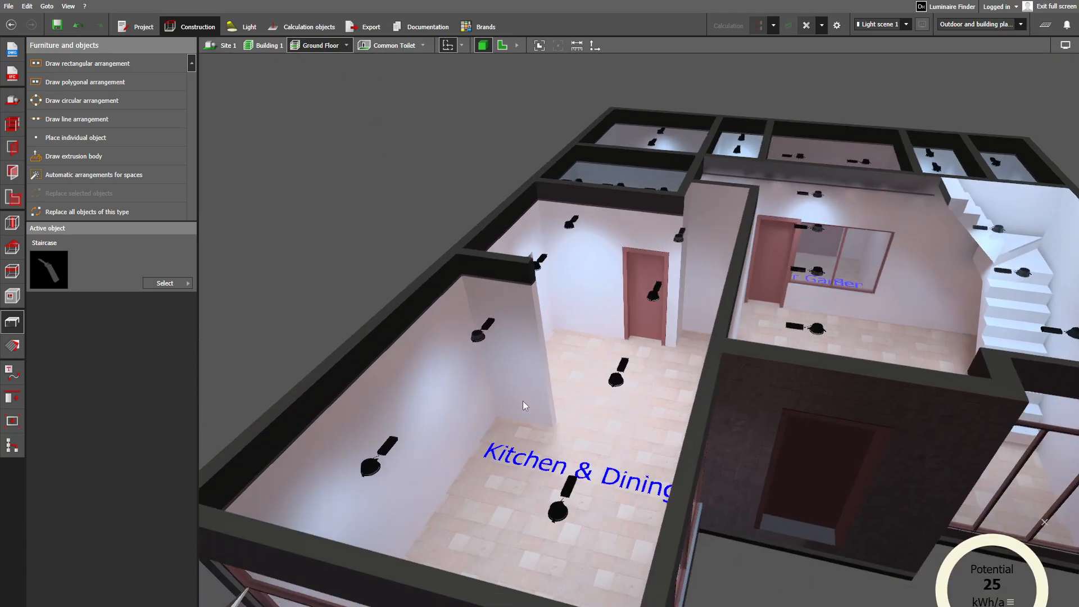
pyautogui.moveTo(523, 400); pyautogui.dragTo(819, 294, button='middle')
pyautogui.scroll(-4, 609, 362)
pyautogui.moveTo(819, 294); pyautogui.dragTo(801, 343, button='right')
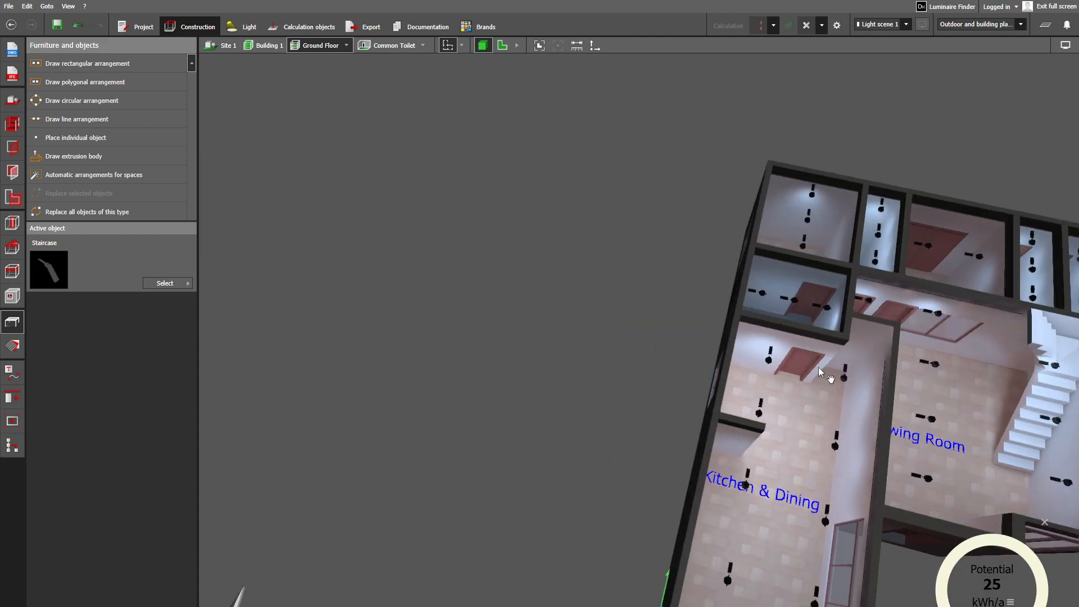
pyautogui.moveTo(819, 367); pyautogui.dragTo(617, 299, button='middle')
pyautogui.scroll(3, 608, 345)
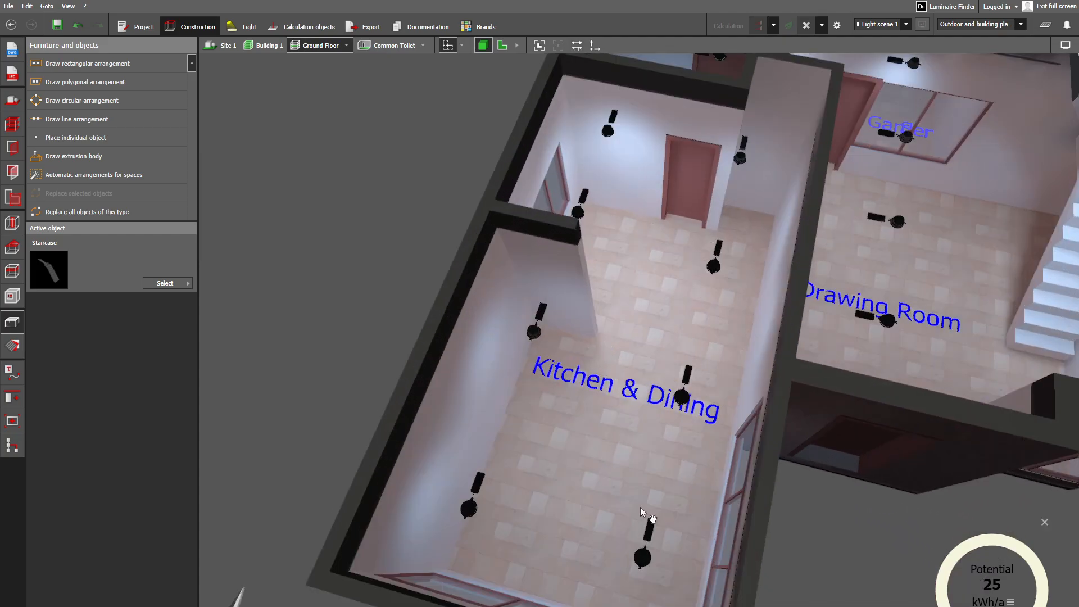
# - Look over the Kitchen & Dining area, its partition wall, floor, door and ceiling luminaires
pyautogui.moveTo(640, 507); pyautogui.dragTo(584, 471, button='middle')
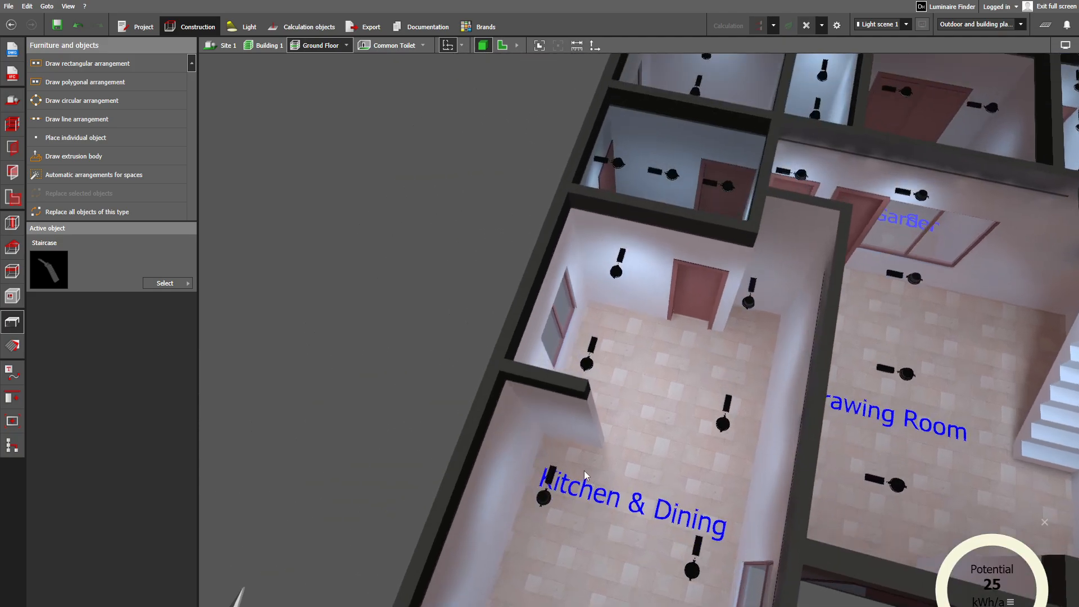
pyautogui.scroll(-2, 623, 343)
pyautogui.scroll(6, 618, 345)
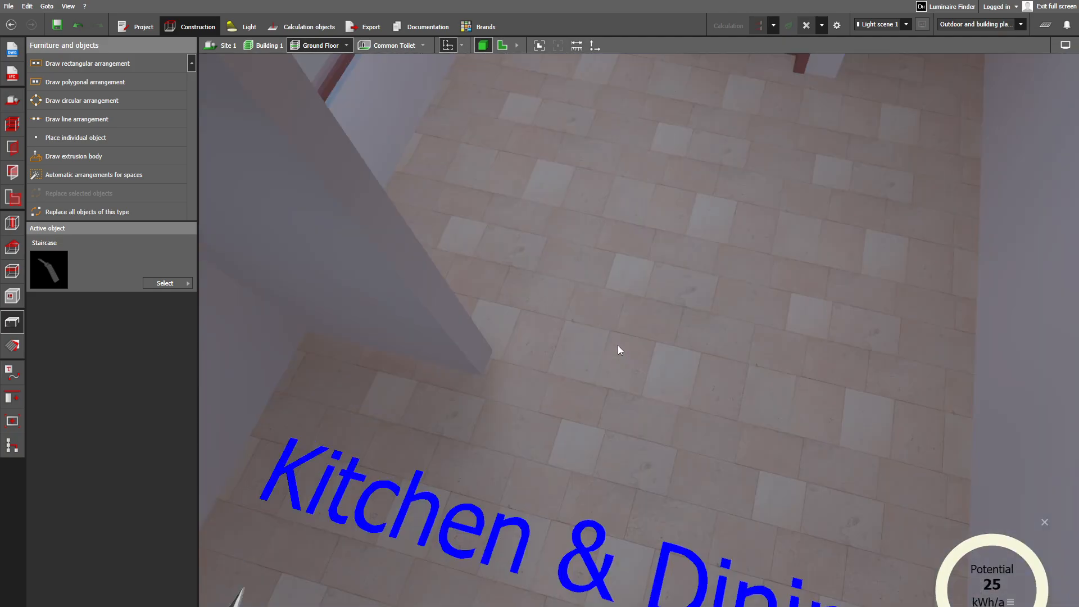
pyautogui.scroll(-6, 655, 304)
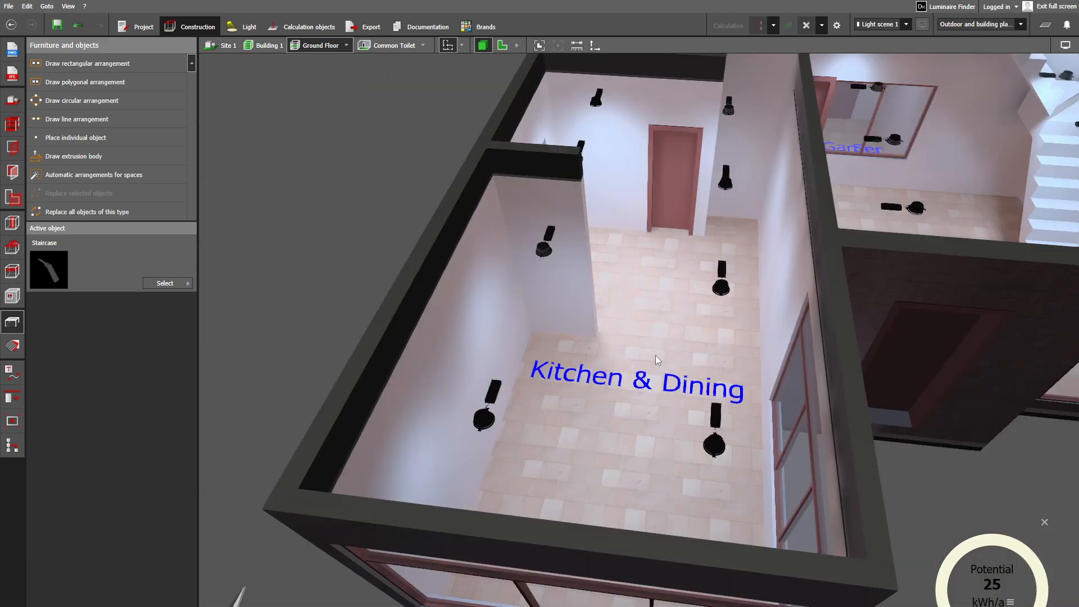
pyautogui.scroll(-3, 635, 367)
pyautogui.scroll(6, 579, 387)
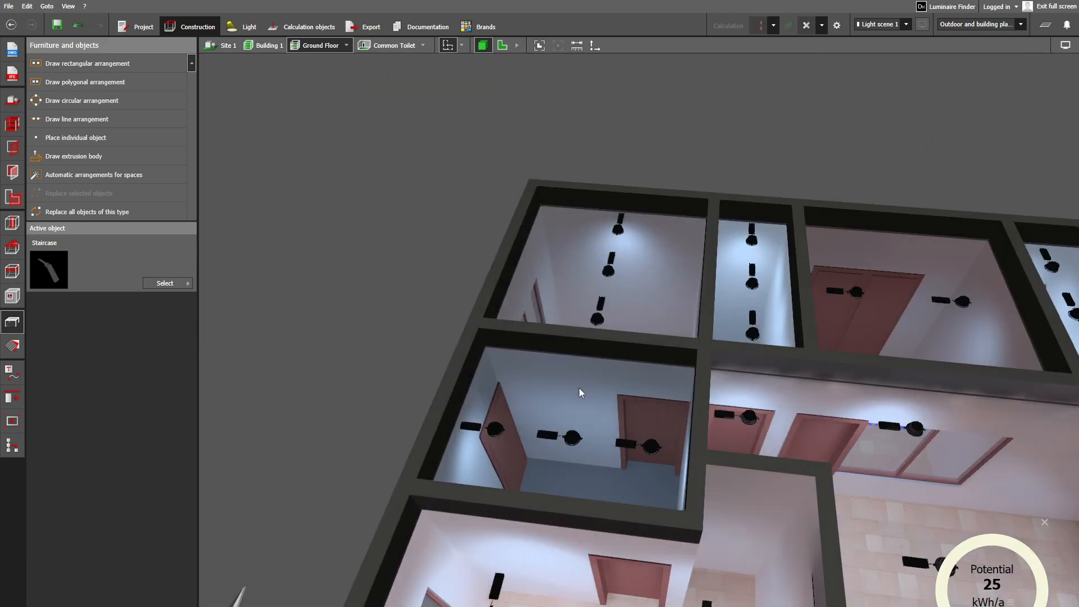
# - Examine the Utility Area, Servant Room and Common Toilet with their luminaires, doors and windows
pyautogui.scroll(-3, 581, 471)
pyautogui.scroll(5, 586, 484)
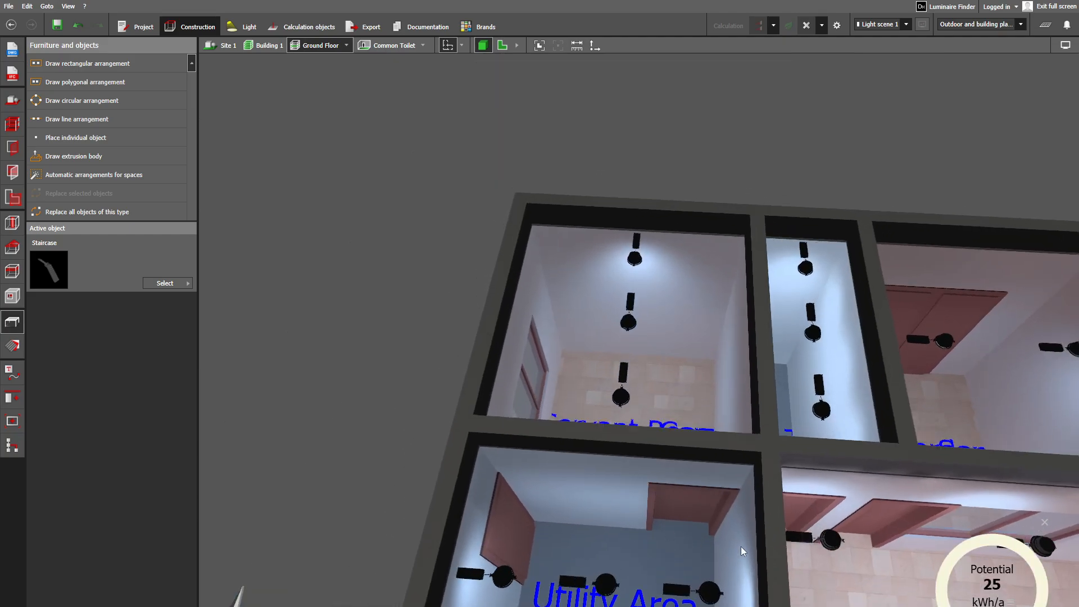
pyautogui.scroll(6, 588, 430)
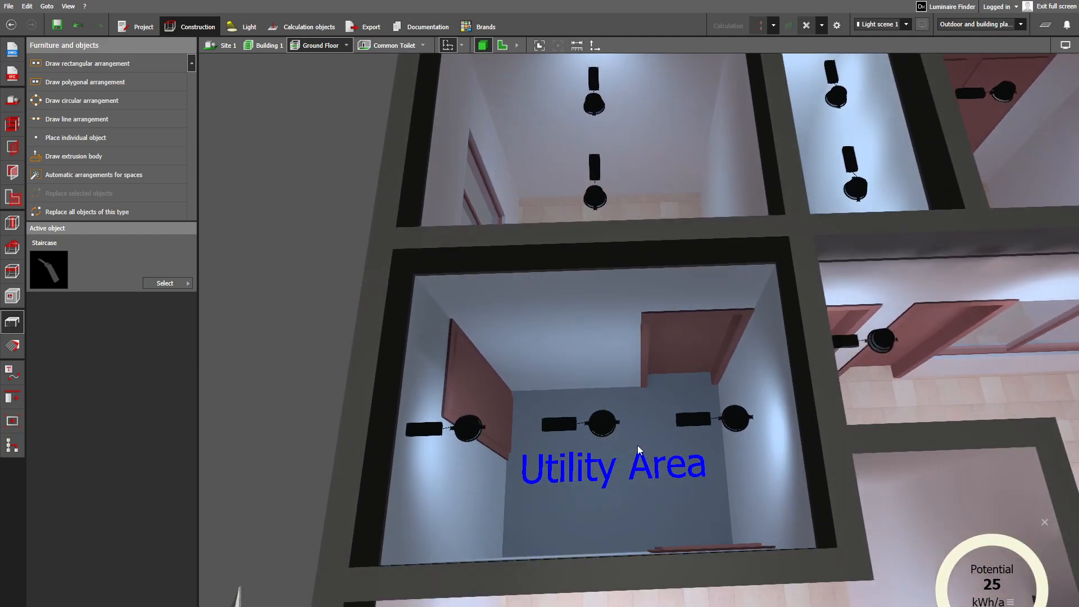
pyautogui.moveTo(660, 414); pyautogui.dragTo(654, 512, button='middle')
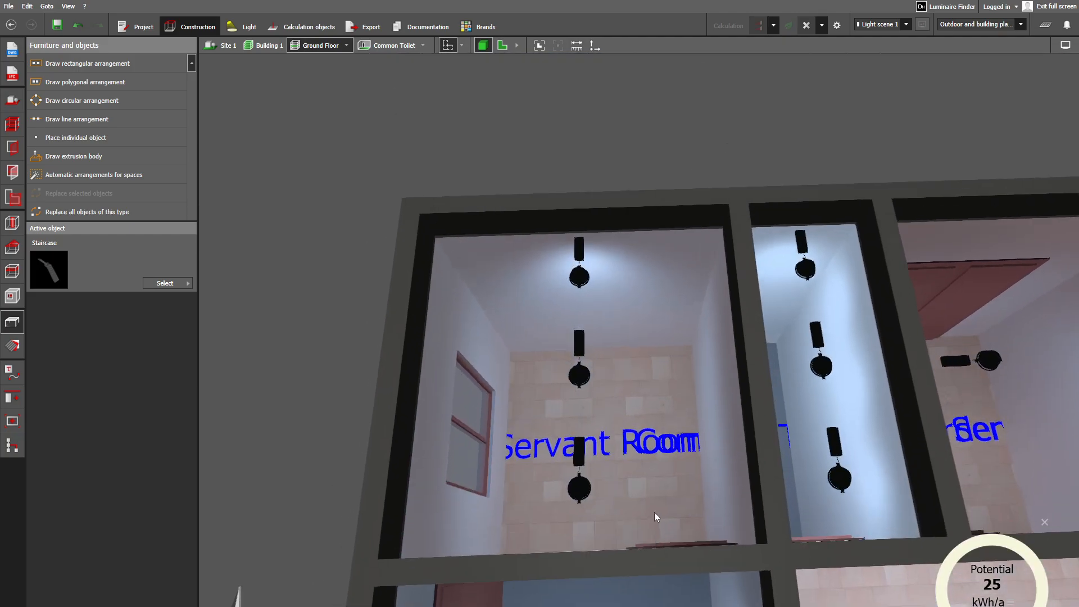
pyautogui.moveTo(637, 452); pyautogui.dragTo(625, 490, button='middle')
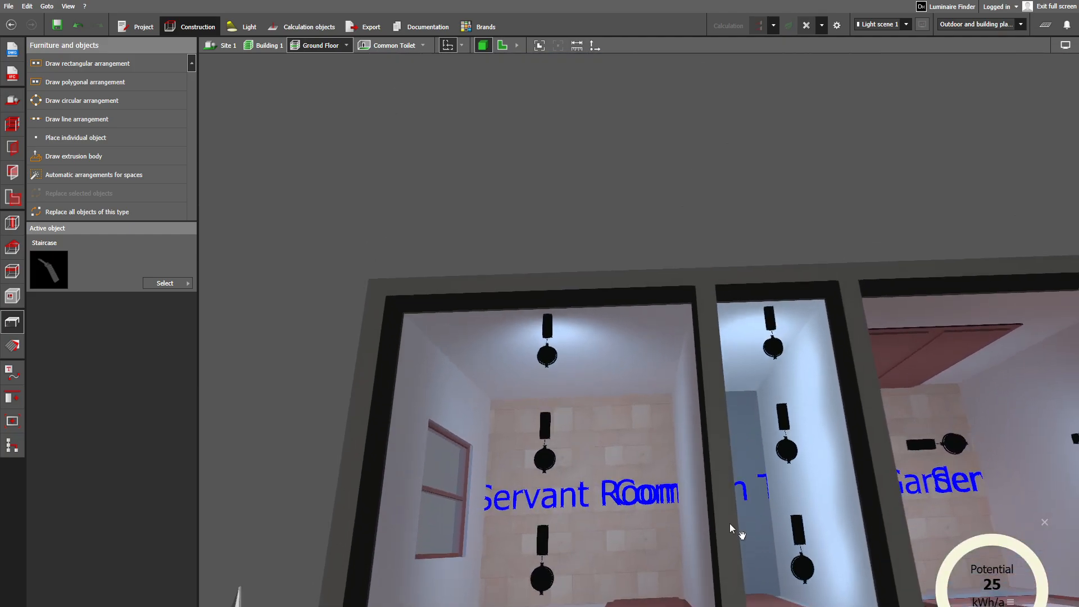
pyautogui.moveTo(729, 524); pyautogui.dragTo(670, 503, button='middle')
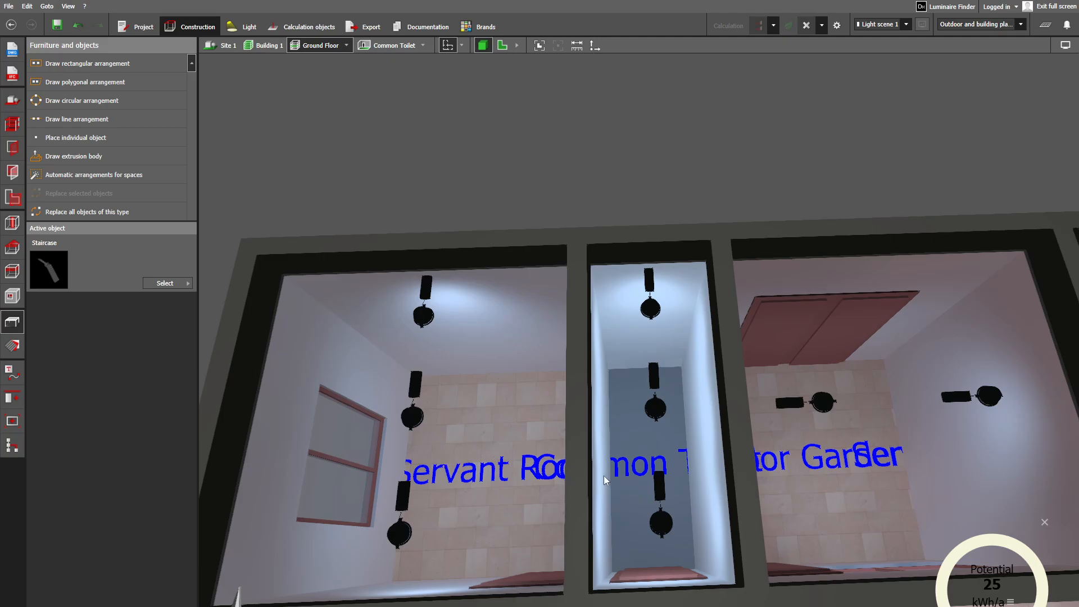
pyautogui.moveTo(620, 531); pyautogui.dragTo(531, 518, button='middle')
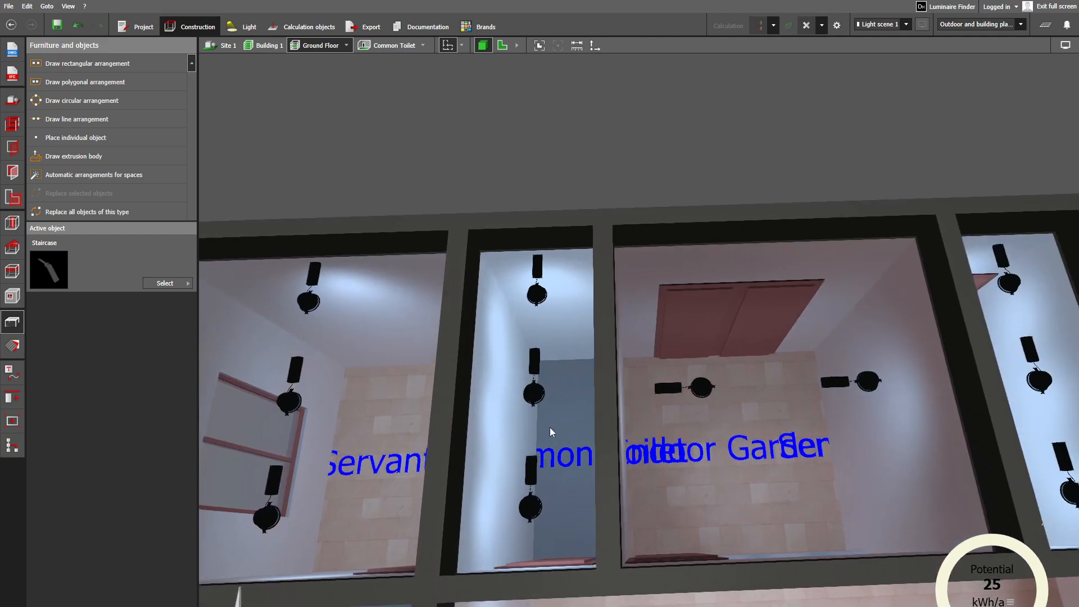
pyautogui.moveTo(550, 427); pyautogui.dragTo(521, 467)
# - Review the Drawing Room's inner doors and window, then the garden room behind them with its double door and luminaires
pyautogui.scroll(-3, 640, 555)
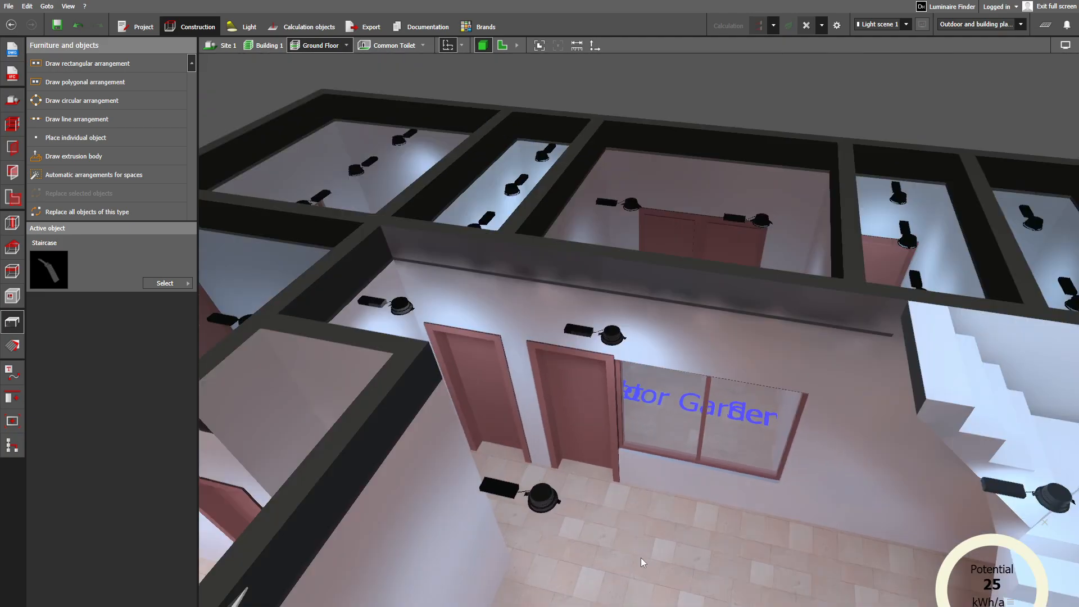
pyautogui.moveTo(641, 558); pyautogui.dragTo(649, 448, button='middle')
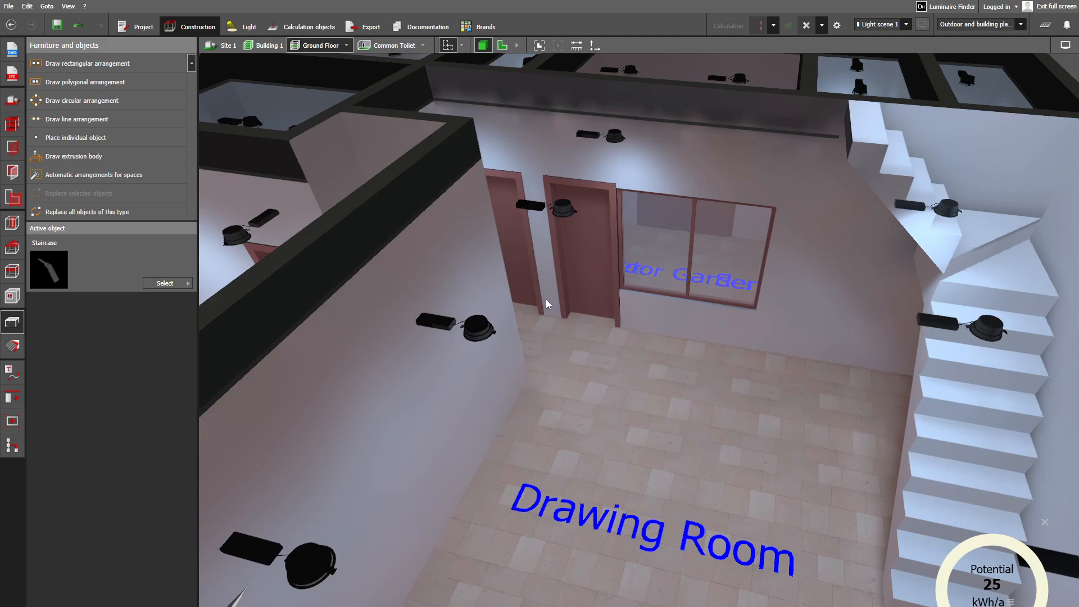
pyautogui.moveTo(531, 270); pyautogui.dragTo(571, 321)
pyautogui.scroll(5, 731, 388)
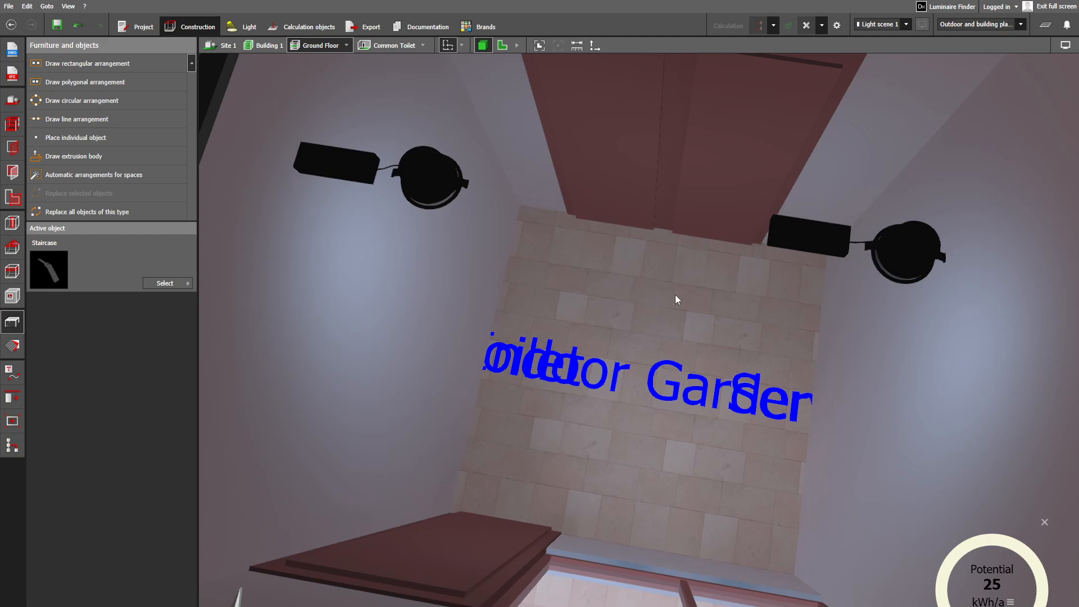
pyautogui.scroll(-3, 664, 403)
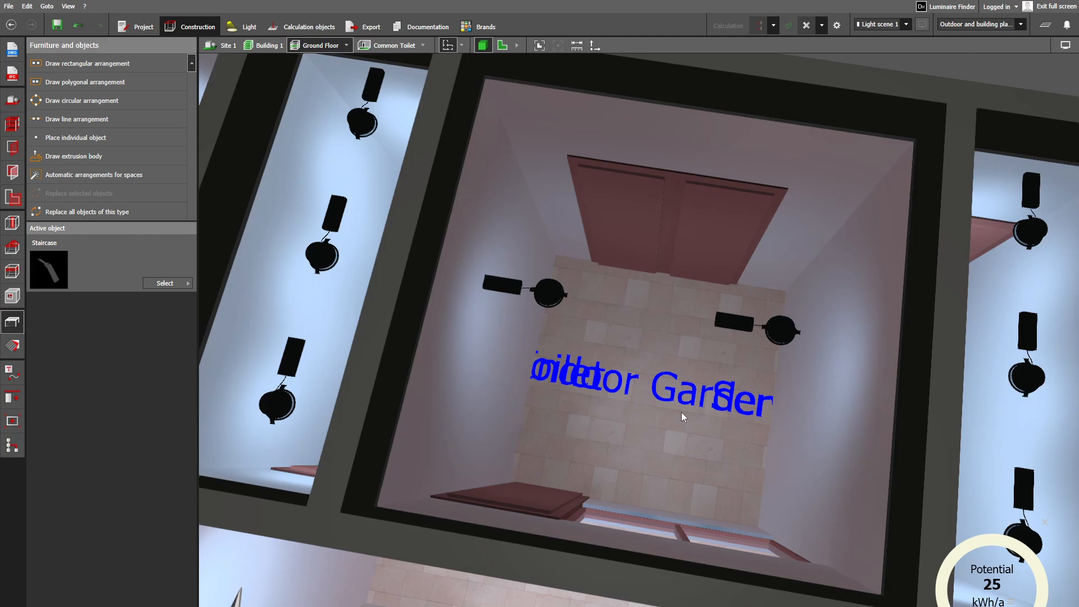
pyautogui.scroll(-2, 682, 413)
# - Inspect the luminaires in the two narrow rooms beside the garden room, viewing them from the building's rear side
pyautogui.moveTo(696, 406); pyautogui.dragTo(845, 398, button='right')
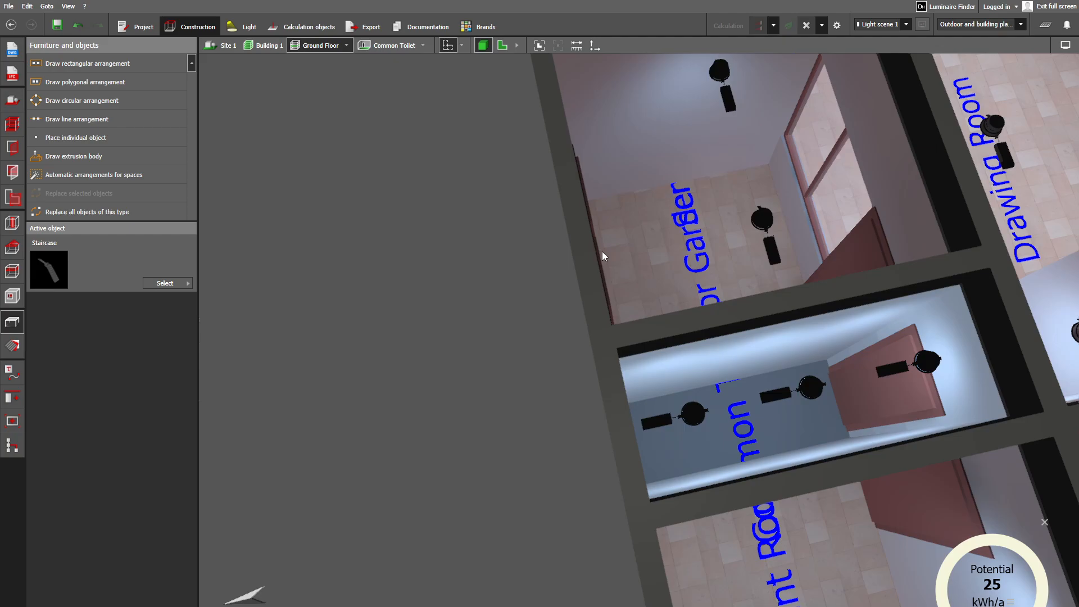
pyautogui.moveTo(603, 256); pyautogui.dragTo(608, 350, button='right')
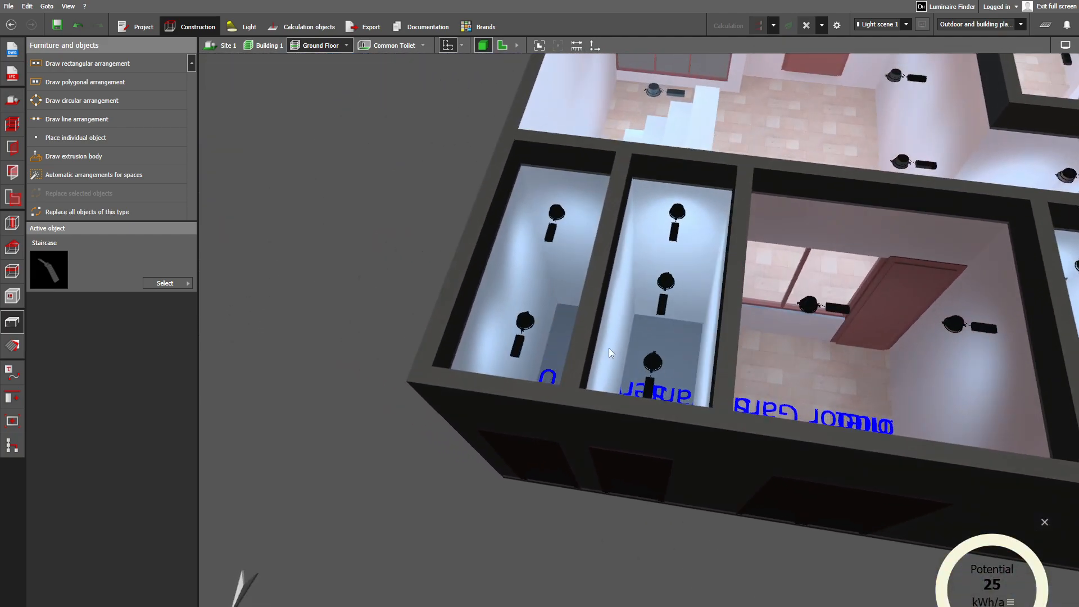
pyautogui.scroll(3, 610, 349)
pyautogui.moveTo(649, 399); pyautogui.dragTo(687, 411, button='right')
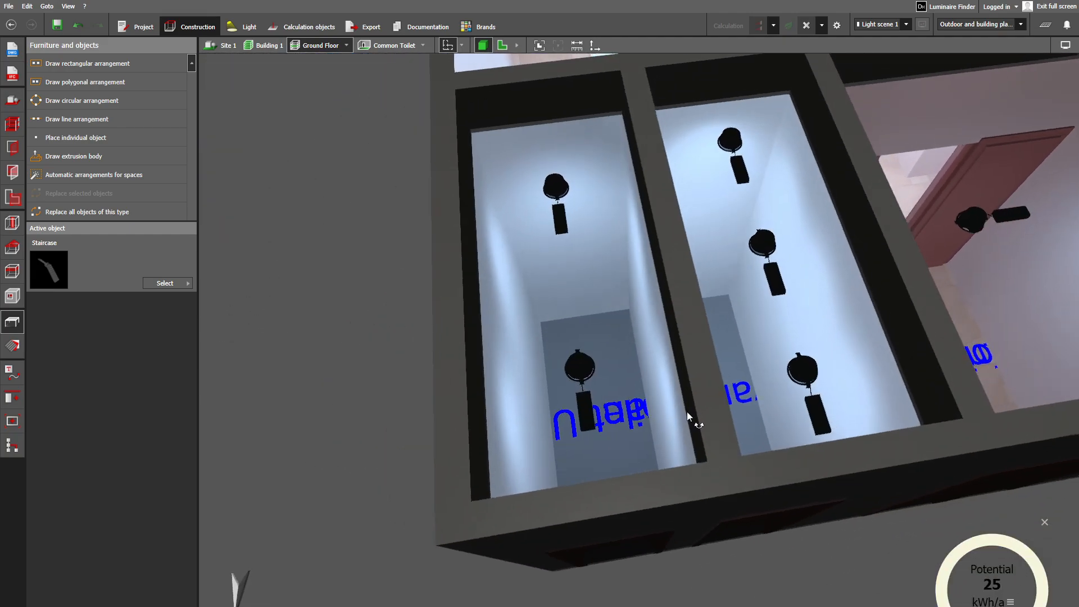
pyautogui.scroll(-5, 711, 431)
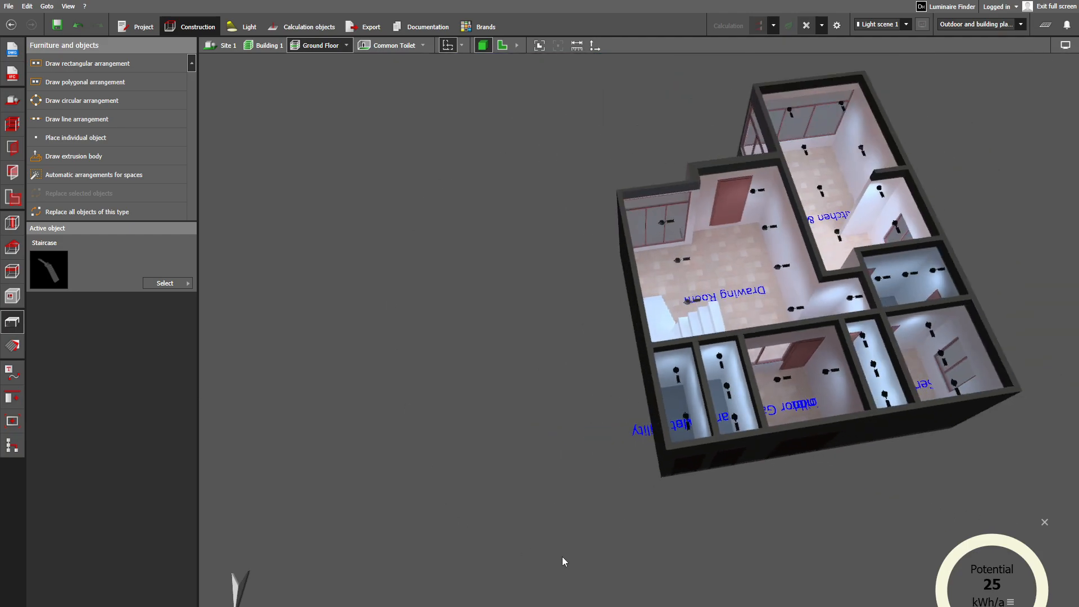
pyautogui.scroll(5, 770, 503)
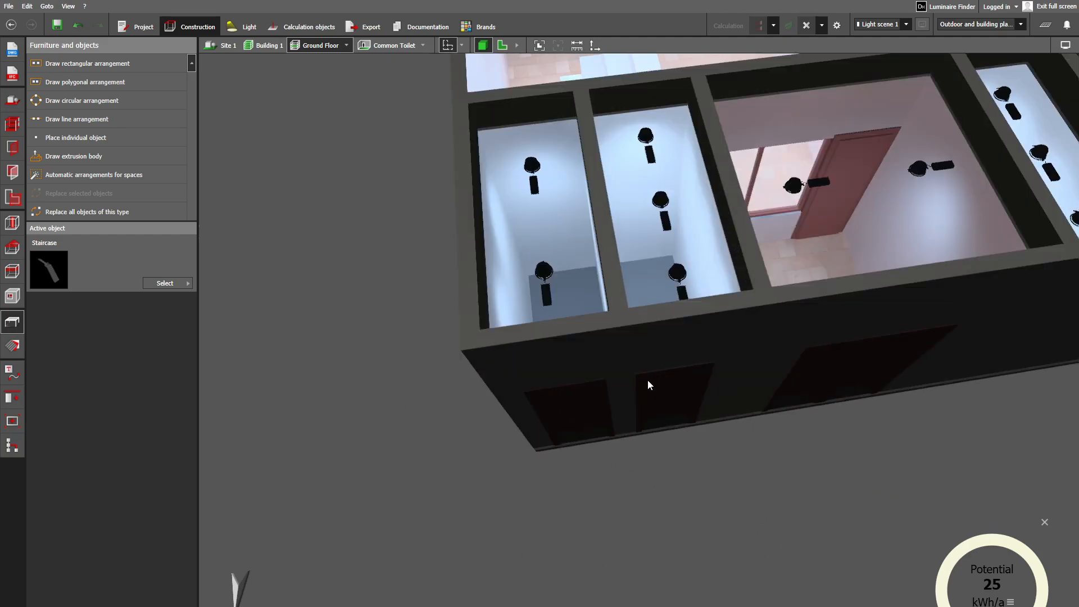
pyautogui.moveTo(648, 380); pyautogui.dragTo(660, 448, button='right')
pyautogui.scroll(5, 663, 461)
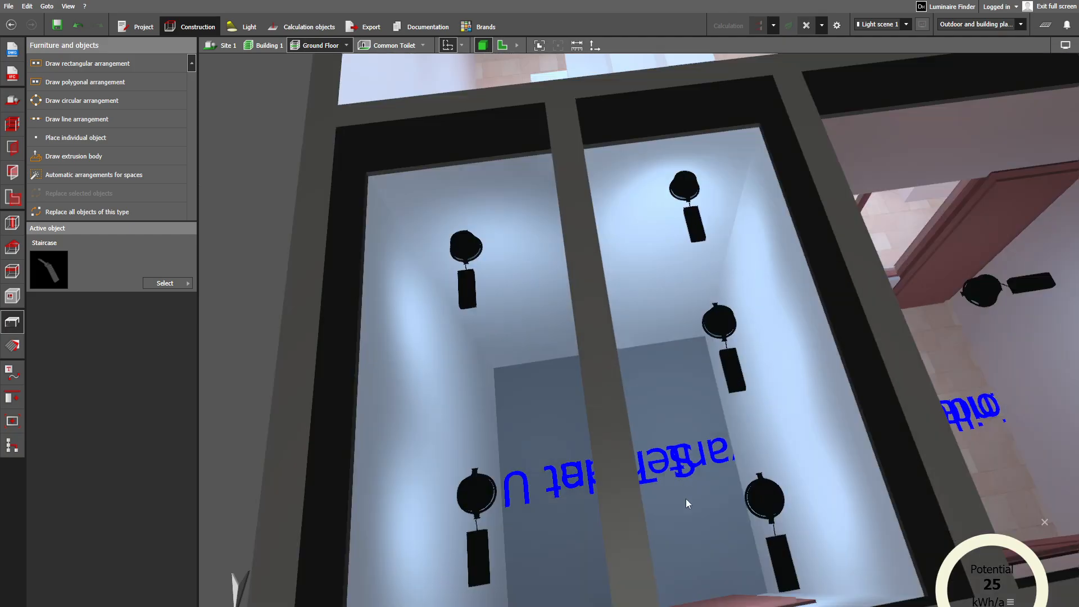
pyautogui.moveTo(686, 498); pyautogui.dragTo(647, 441, button='right')
pyautogui.scroll(2, 591, 518)
pyautogui.scroll(-3, 606, 504)
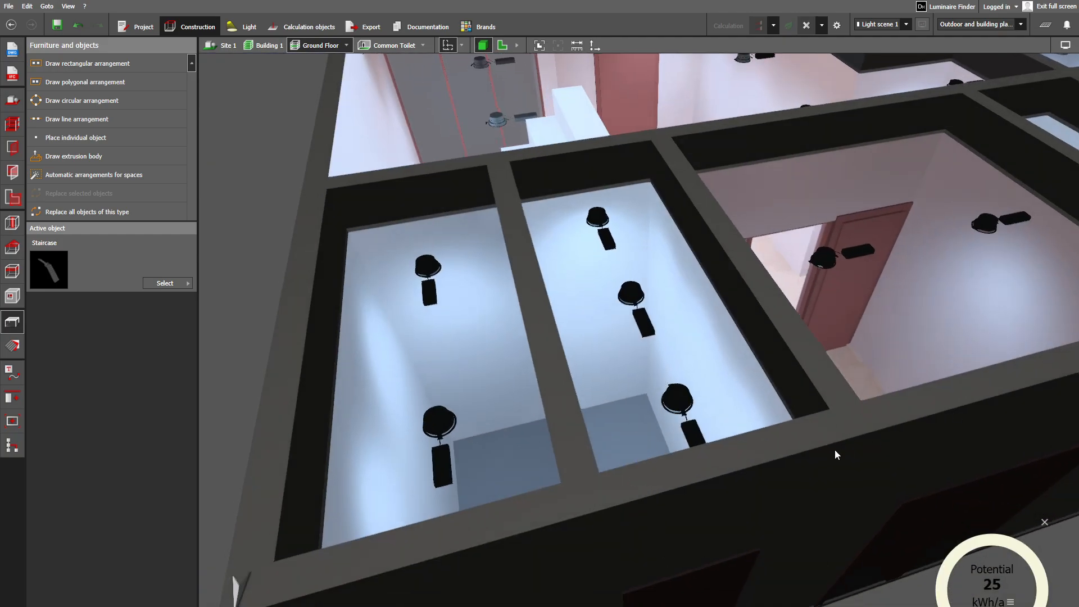
# - Survey the whole Ground Floor layout from the rear and the front, taking in all rooms and their luminaires
pyautogui.scroll(-5, 956, 293)
pyautogui.scroll(-1, 953, 299)
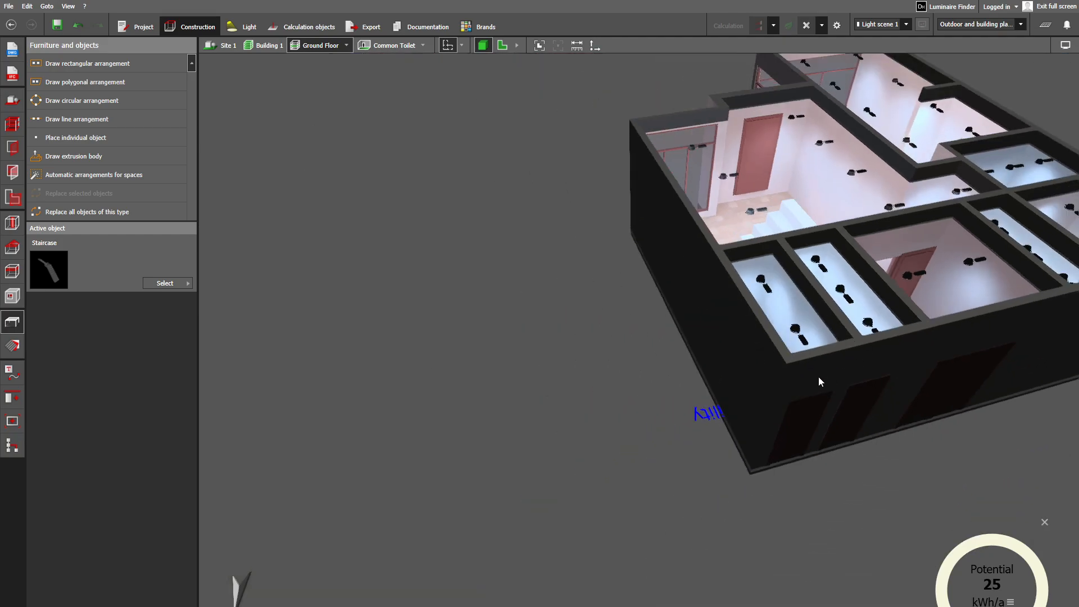
pyautogui.scroll(2, 800, 356)
pyautogui.moveTo(807, 353); pyautogui.dragTo(776, 372, button='right')
pyautogui.scroll(-3, 776, 379)
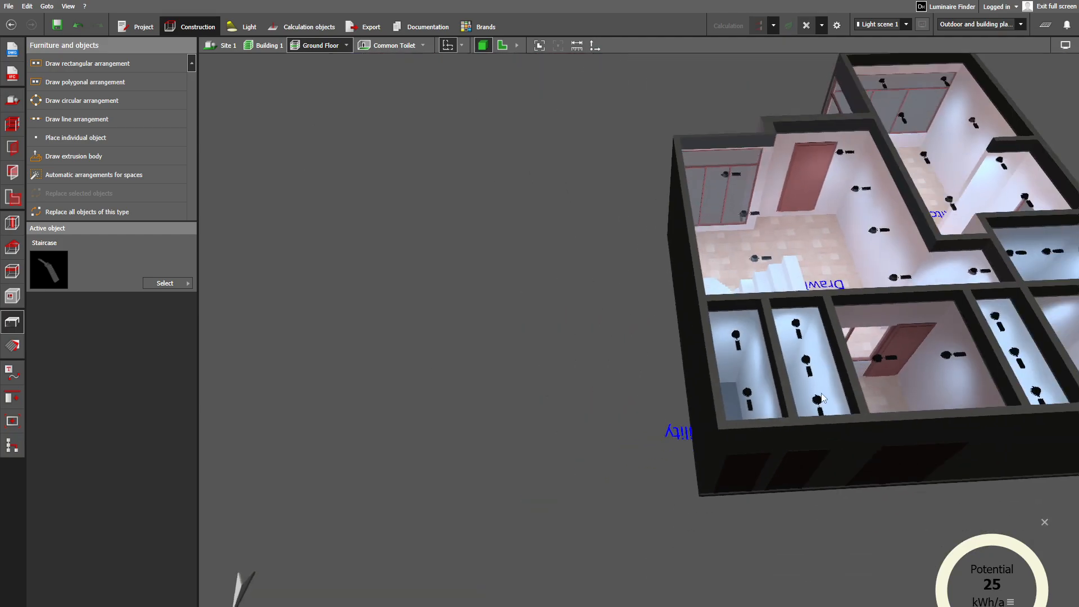
pyautogui.moveTo(888, 400); pyautogui.dragTo(720, 407, button='middle')
pyautogui.scroll(-1, 754, 420)
pyautogui.moveTo(754, 419); pyautogui.dragTo(737, 441, button='right')
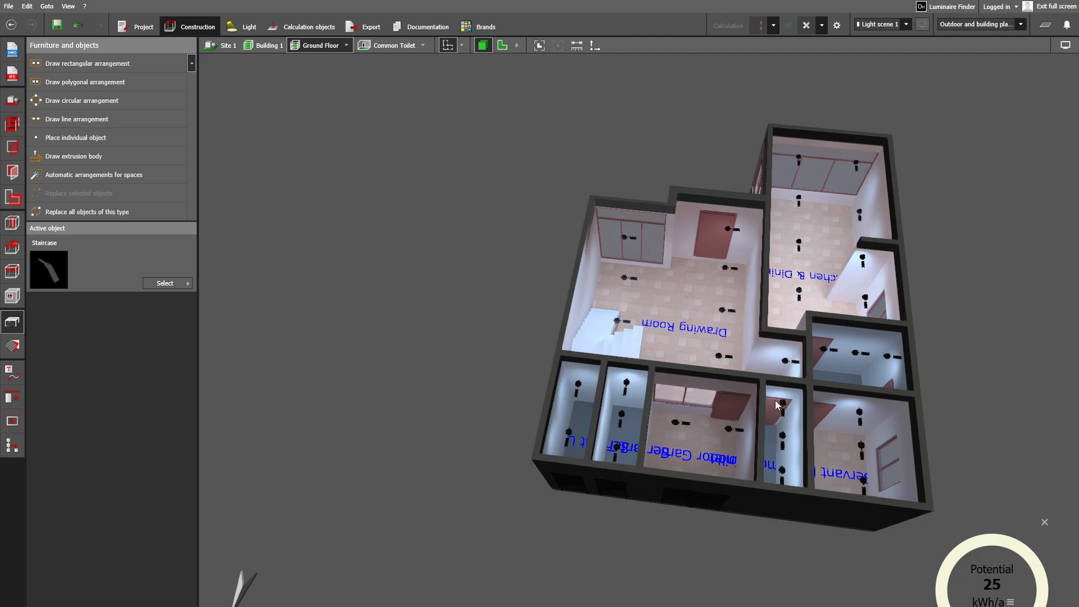
pyautogui.moveTo(665, 368); pyautogui.dragTo(563, 288, button='right')
pyautogui.moveTo(562, 285); pyautogui.dragTo(629, 337, button='middle')
pyautogui.scroll(1, 628, 337)
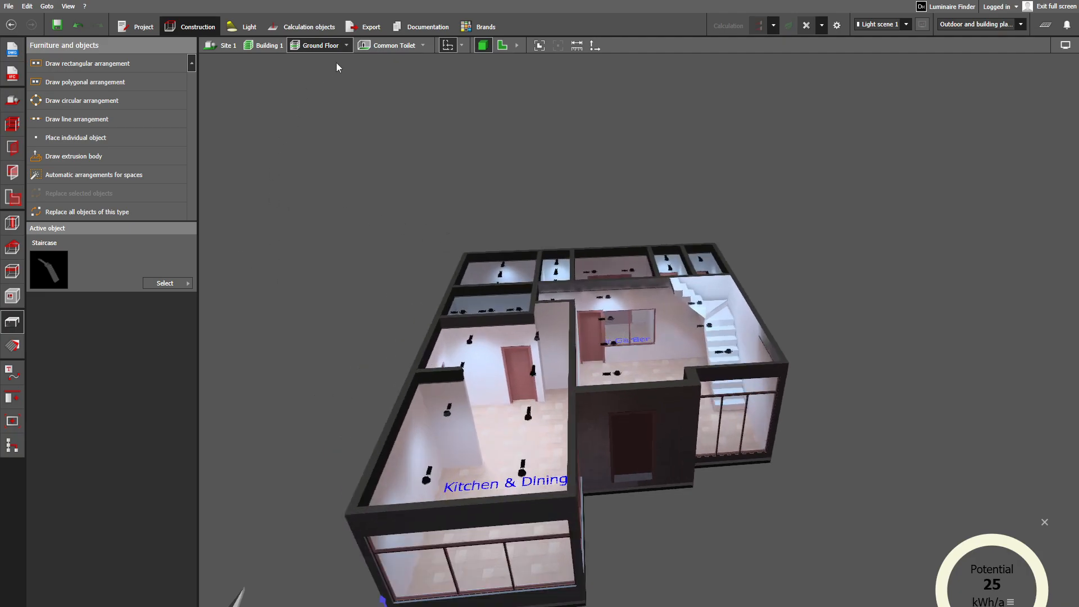
# - Switch the active storey to First Floor and examine the Corridor with its door, luminaires and L-shaped stair opening
pyautogui.click(346, 47)
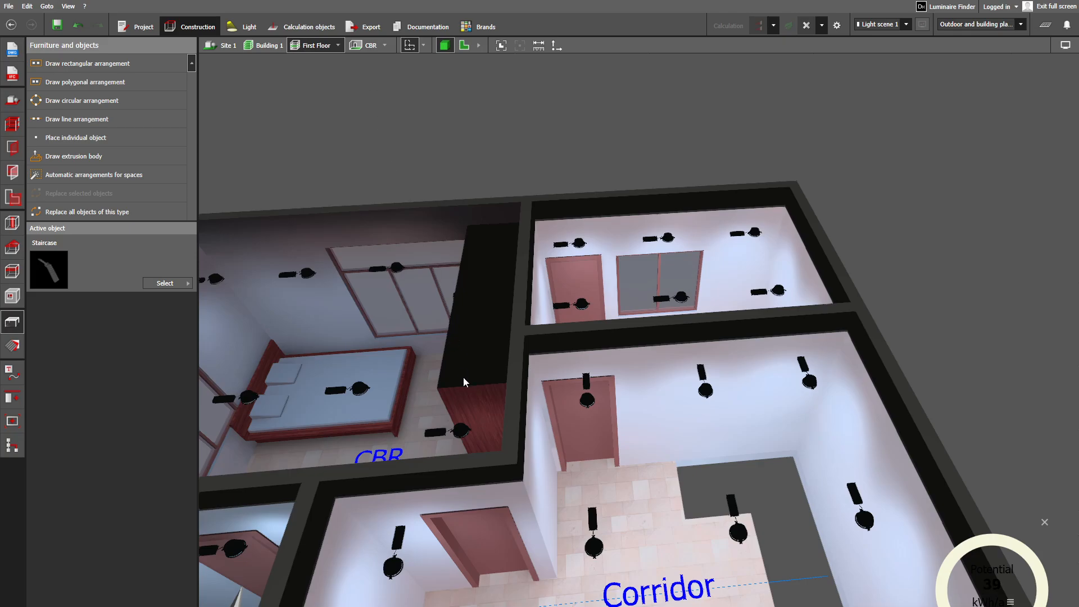
pyautogui.scroll(-2, 452, 388)
pyautogui.moveTo(467, 460); pyautogui.dragTo(381, 331, button='right')
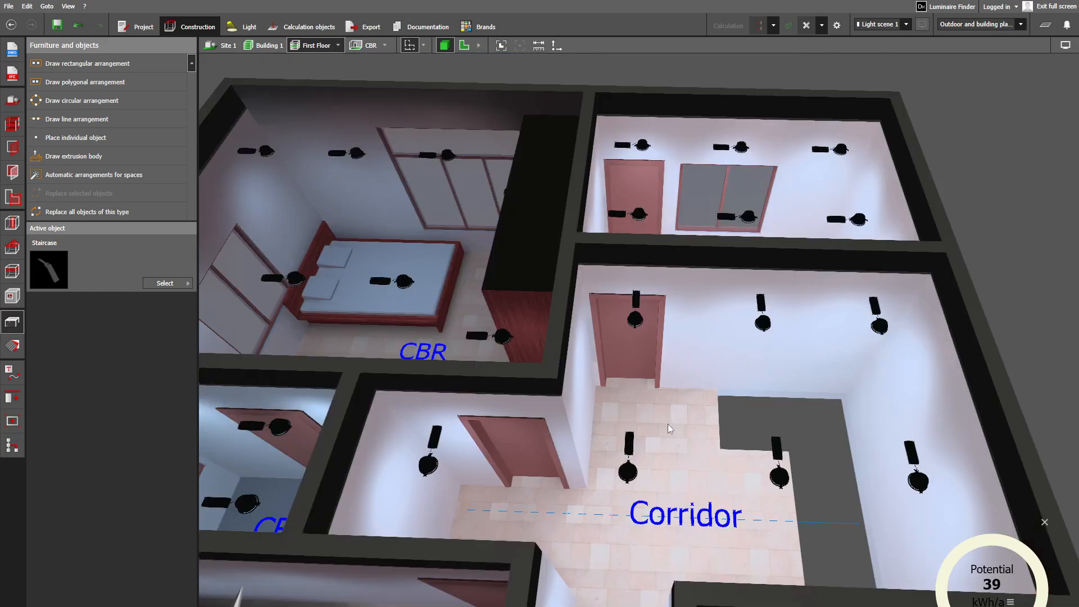
pyautogui.scroll(10, 668, 424)
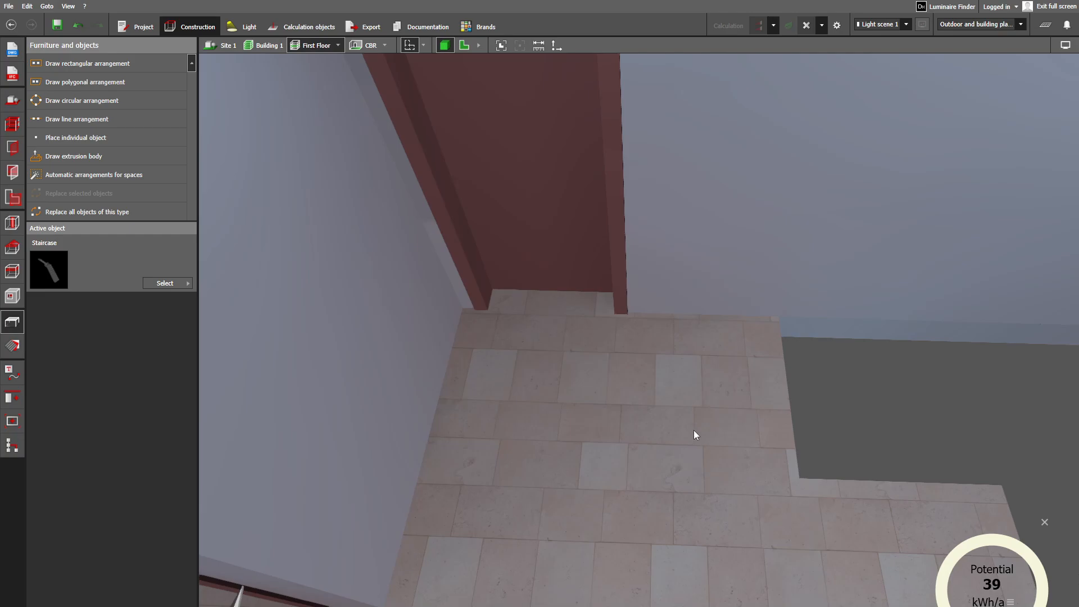
pyautogui.moveTo(694, 430); pyautogui.dragTo(797, 421, button='right')
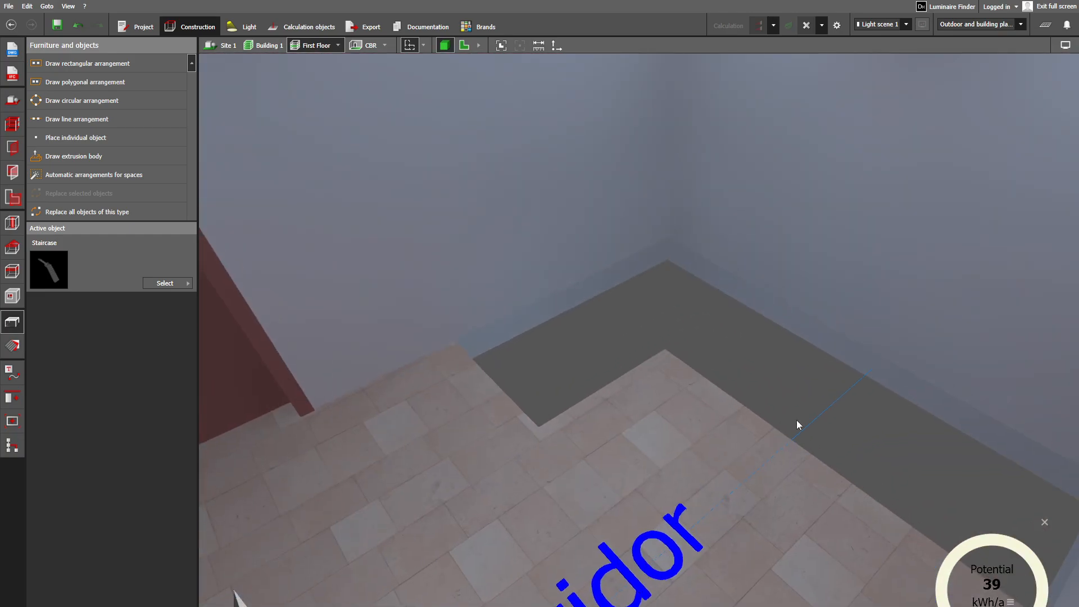
pyautogui.moveTo(416, 301); pyautogui.dragTo(561, 558, button='right')
# - View the First Floor Corridor from inside at eye level, checking its doors, walls and recessed ceiling lights
pyautogui.moveTo(653, 564); pyautogui.dragTo(687, 484, button='middle')
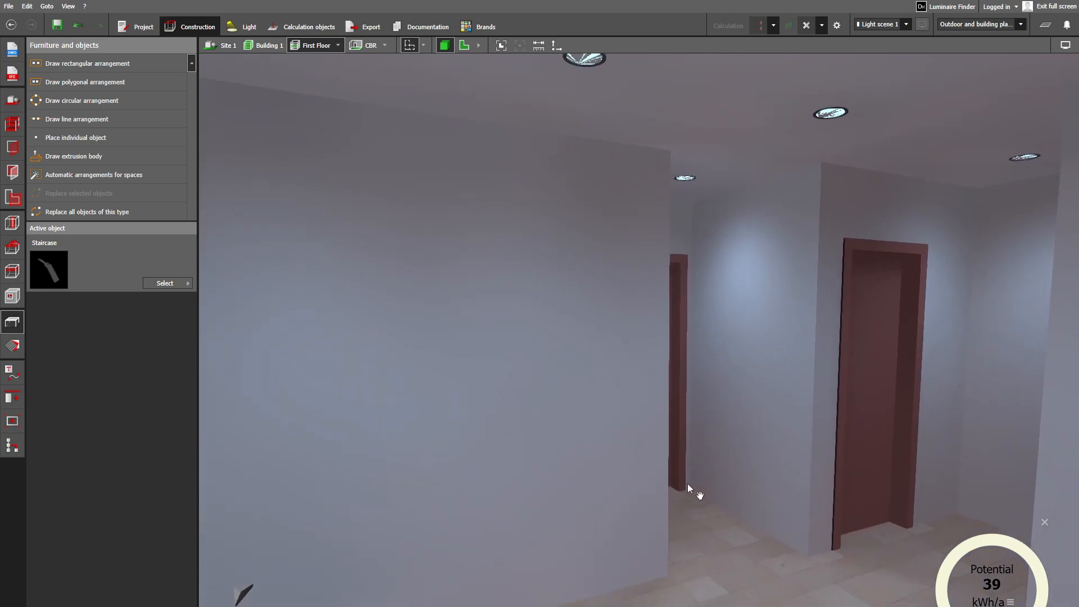
pyautogui.scroll(-1, 690, 501)
pyautogui.scroll(2, 690, 505)
pyautogui.moveTo(723, 497); pyautogui.dragTo(843, 564, button='right')
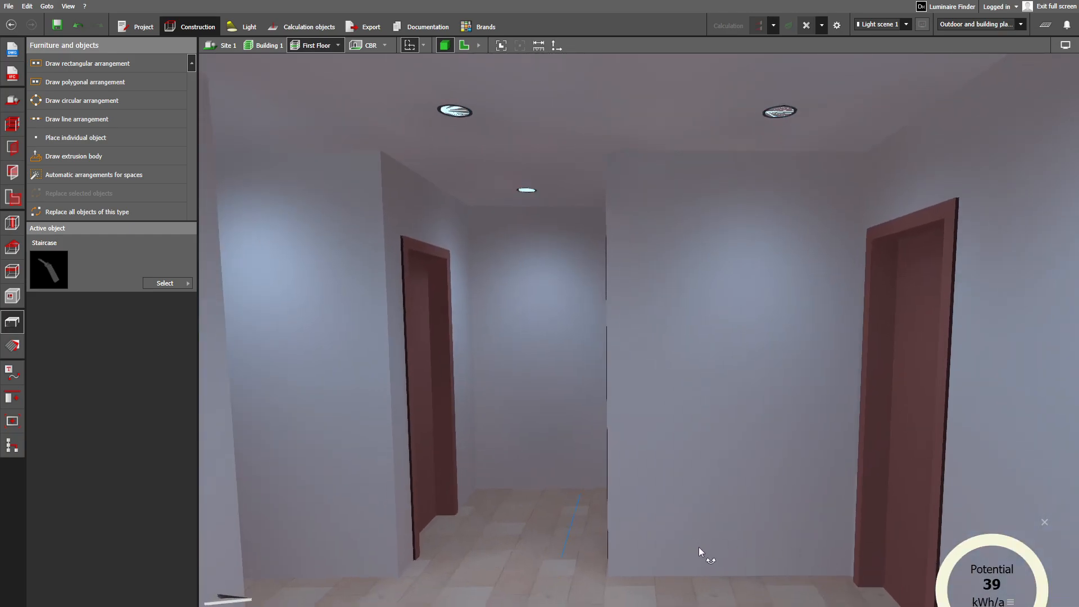
pyautogui.moveTo(699, 548); pyautogui.dragTo(705, 555, button='right')
pyautogui.scroll(-4, 704, 556)
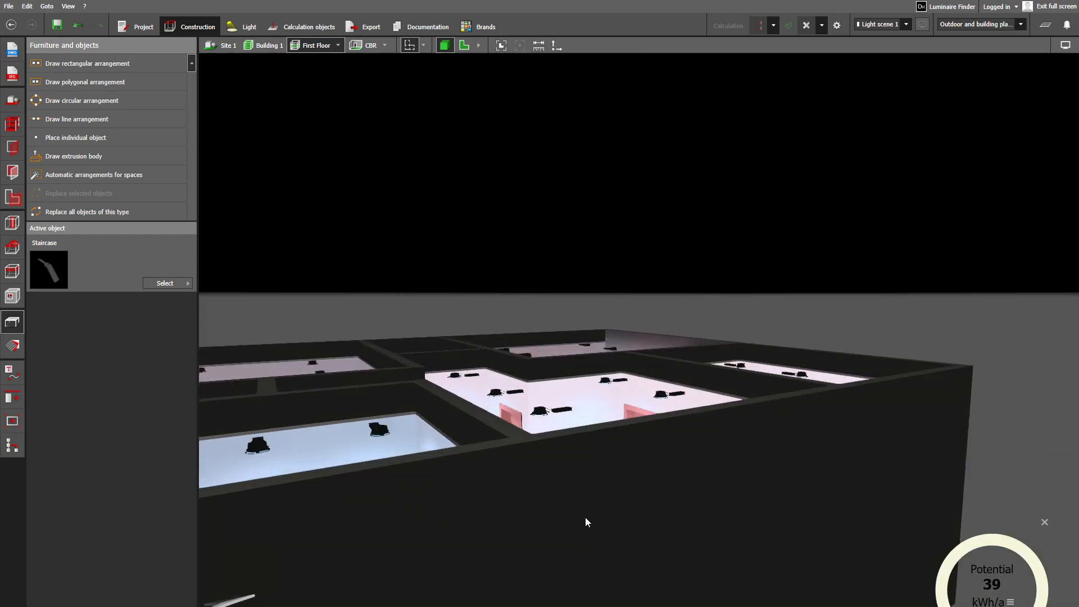
# - Look over the First Floor Office and the CBR bedroom, approaching the CBR's bed, wardrobe, windows and luminaires
pyautogui.moveTo(585, 517); pyautogui.dragTo(399, 562, button='right')
pyautogui.moveTo(696, 464); pyautogui.dragTo(758, 438, button='right')
pyautogui.moveTo(388, 433); pyautogui.dragTo(610, 419, button='right')
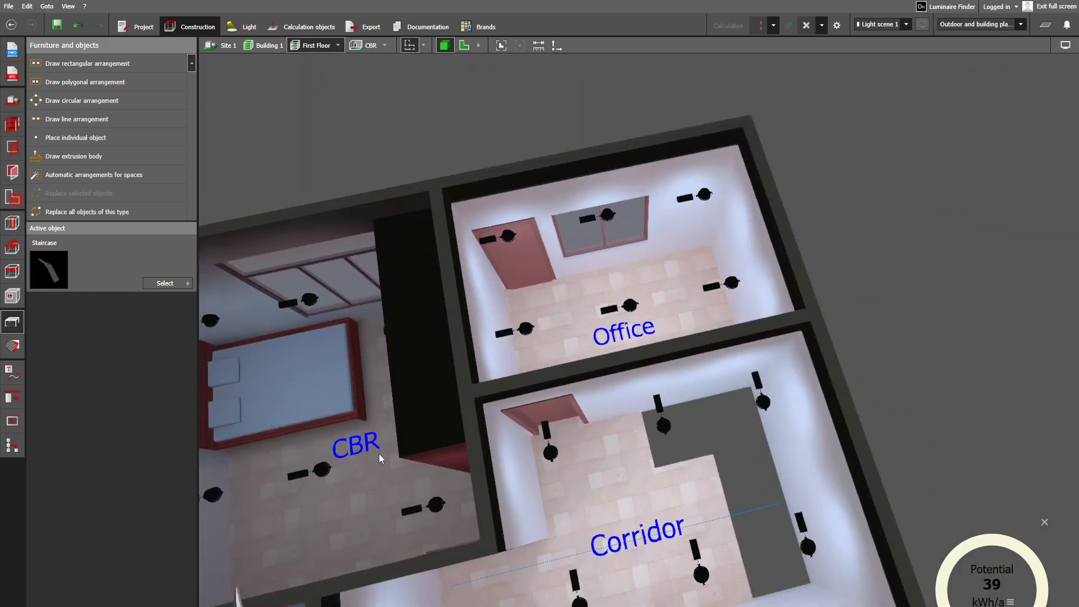
pyautogui.moveTo(477, 420); pyautogui.dragTo(713, 331, button='middle')
pyautogui.scroll(8, 631, 353)
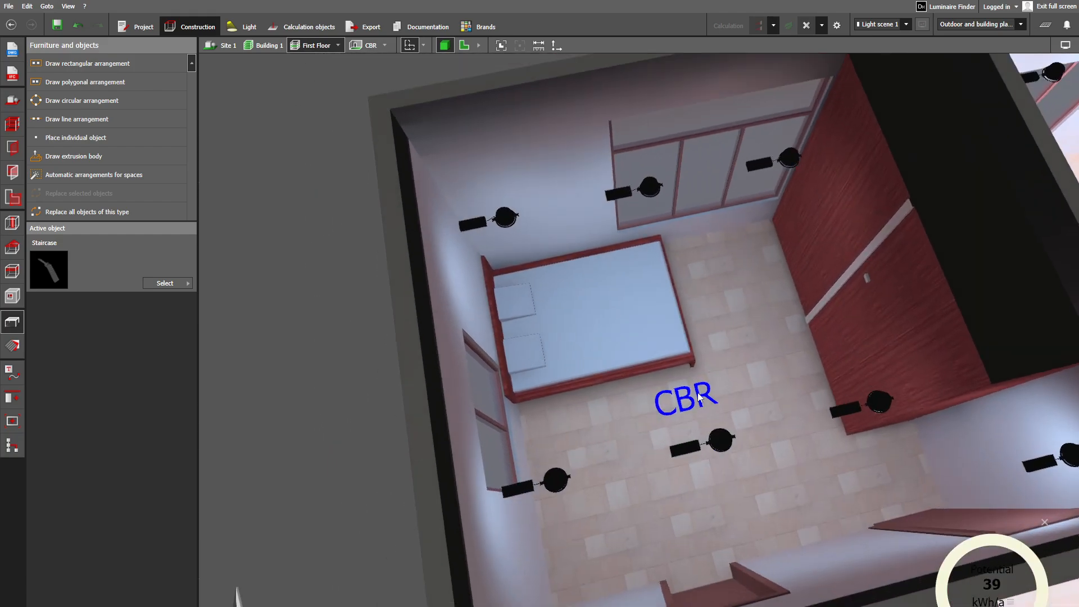
pyautogui.moveTo(718, 395); pyautogui.dragTo(706, 482, button='middle')
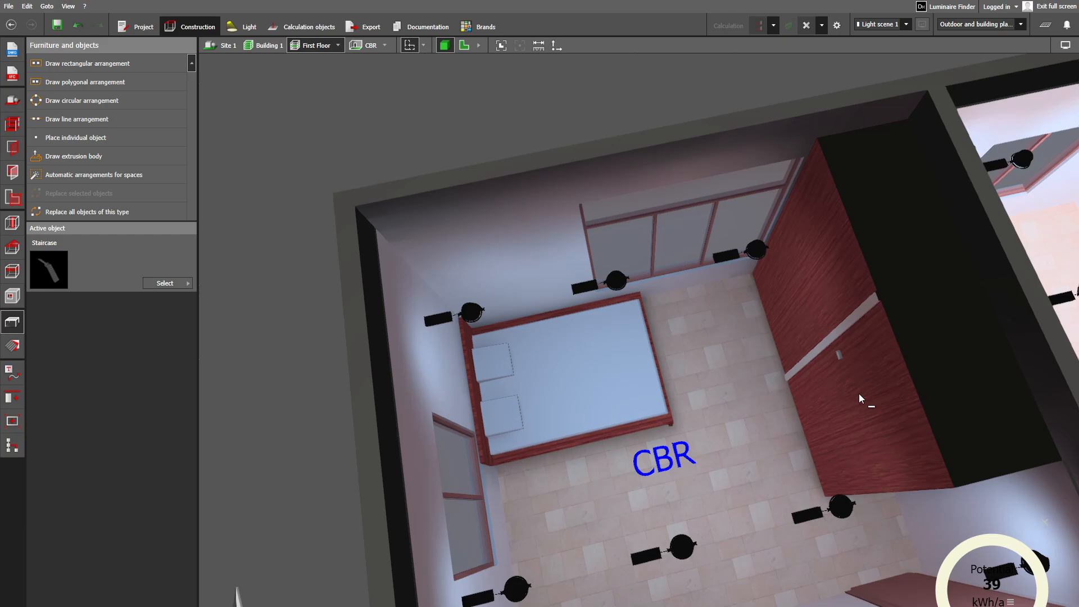
# - Inspect the CBR bedroom from inside, covering its doors, ceiling lights, bed, windows and wardrobe
pyautogui.moveTo(706, 427); pyautogui.dragTo(859, 393, button='right')
pyautogui.scroll(6, 581, 420)
pyautogui.moveTo(581, 423); pyautogui.dragTo(640, 214, button='right')
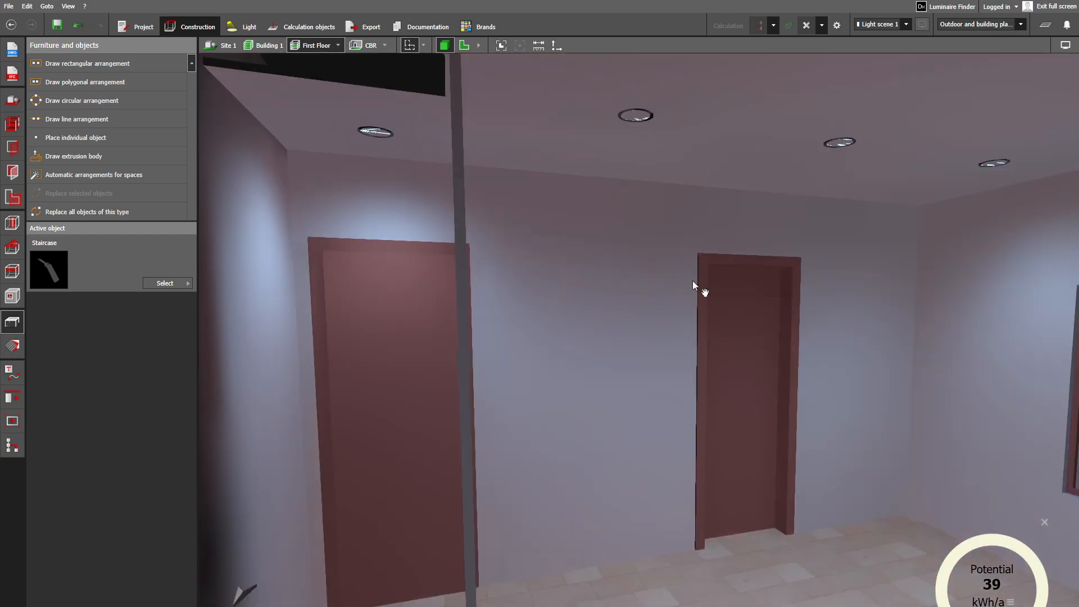
pyautogui.moveTo(692, 281); pyautogui.dragTo(477, 508, button='right')
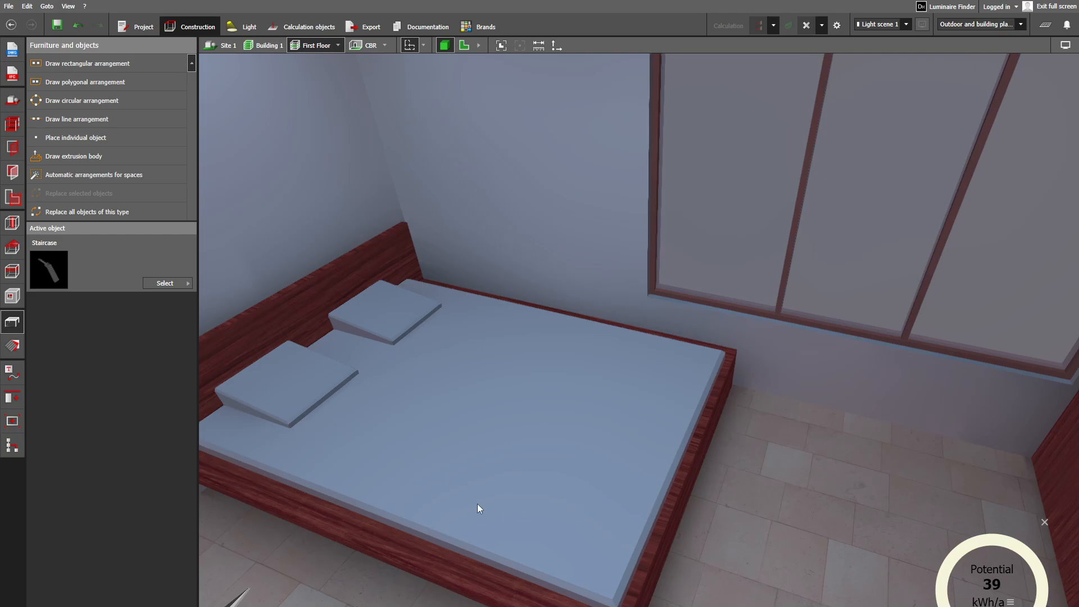
pyautogui.moveTo(515, 461); pyautogui.dragTo(498, 466, button='right')
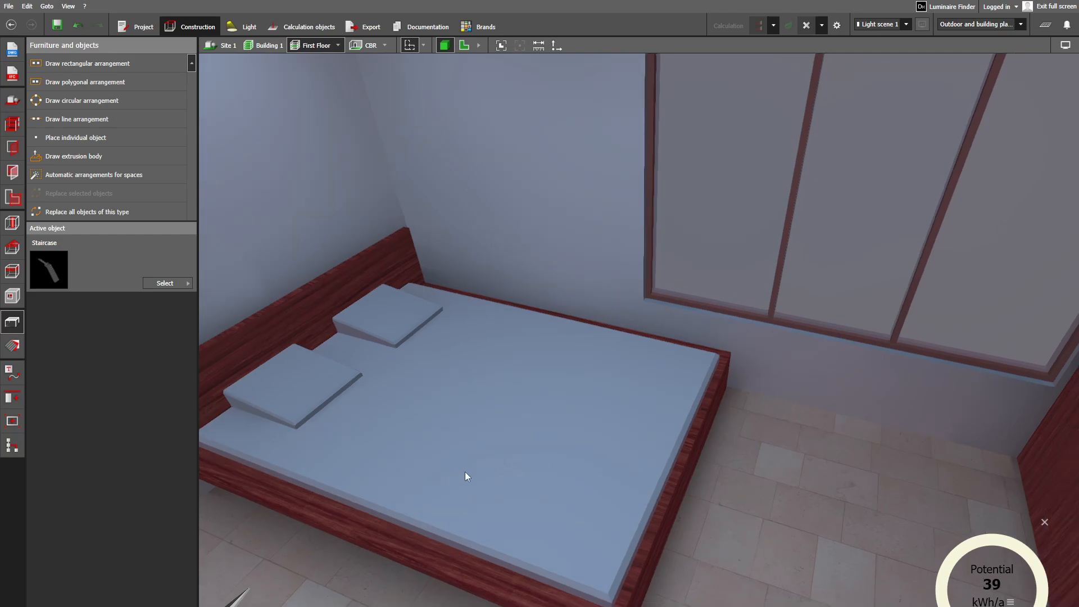
pyautogui.moveTo(567, 470); pyautogui.dragTo(687, 344, button='right')
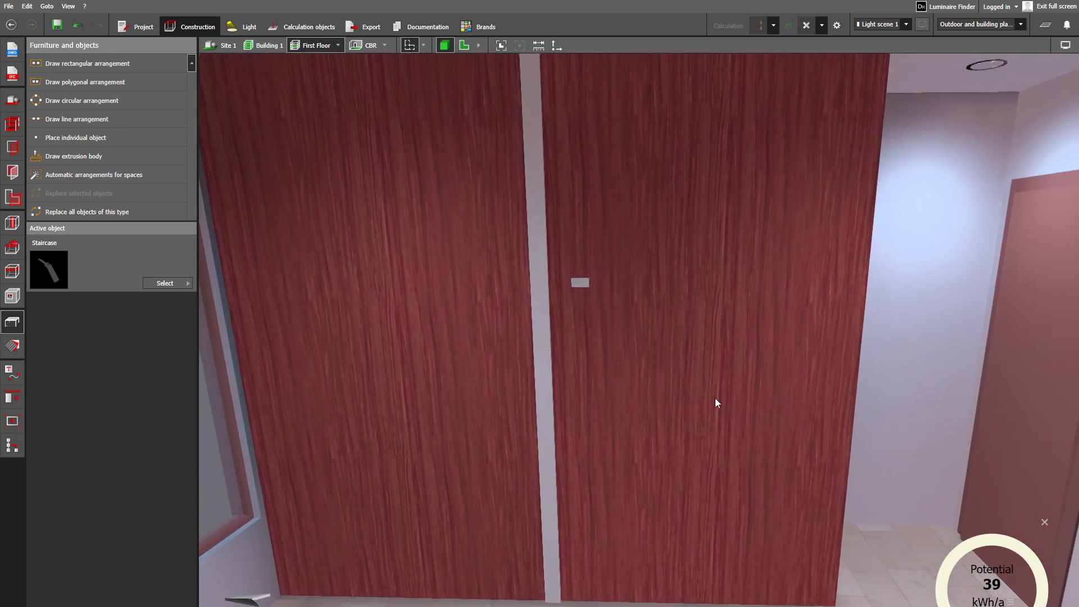
pyautogui.moveTo(774, 413); pyautogui.dragTo(808, 509, button='right')
# - Survey the First Floor from above, comparing the Office, Corridor, CBR and CBR Toilet layouts and luminaires
pyautogui.scroll(-6, 803, 468)
pyautogui.scroll(-5, 785, 468)
pyautogui.moveTo(807, 509); pyautogui.dragTo(576, 413, button='middle')
pyautogui.scroll(2, 624, 448)
pyautogui.moveTo(625, 450); pyautogui.dragTo(596, 543, button='right')
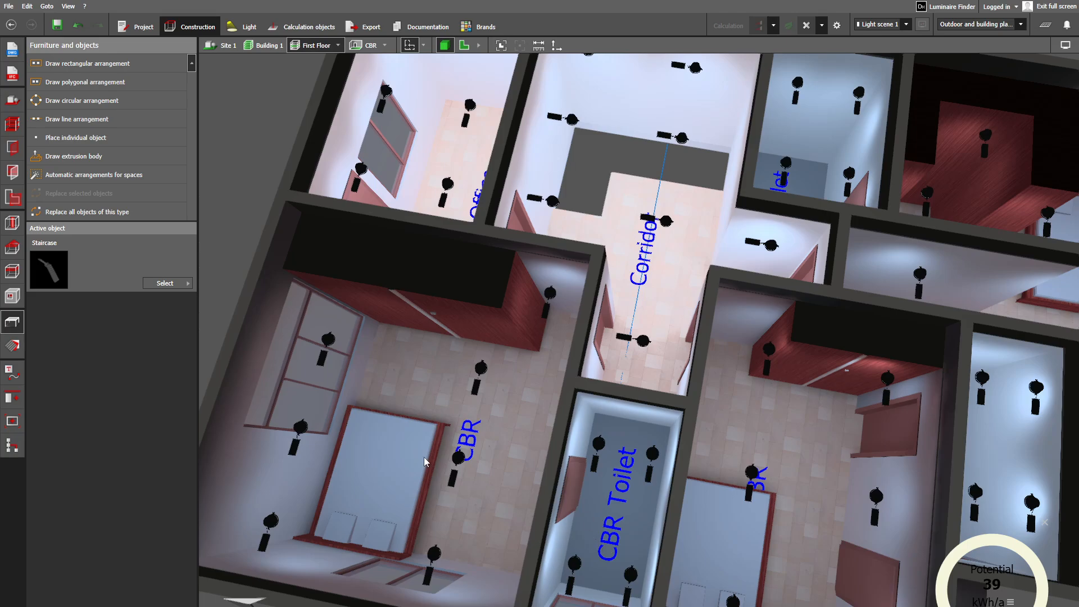
pyautogui.moveTo(687, 208); pyautogui.dragTo(663, 454, button='middle')
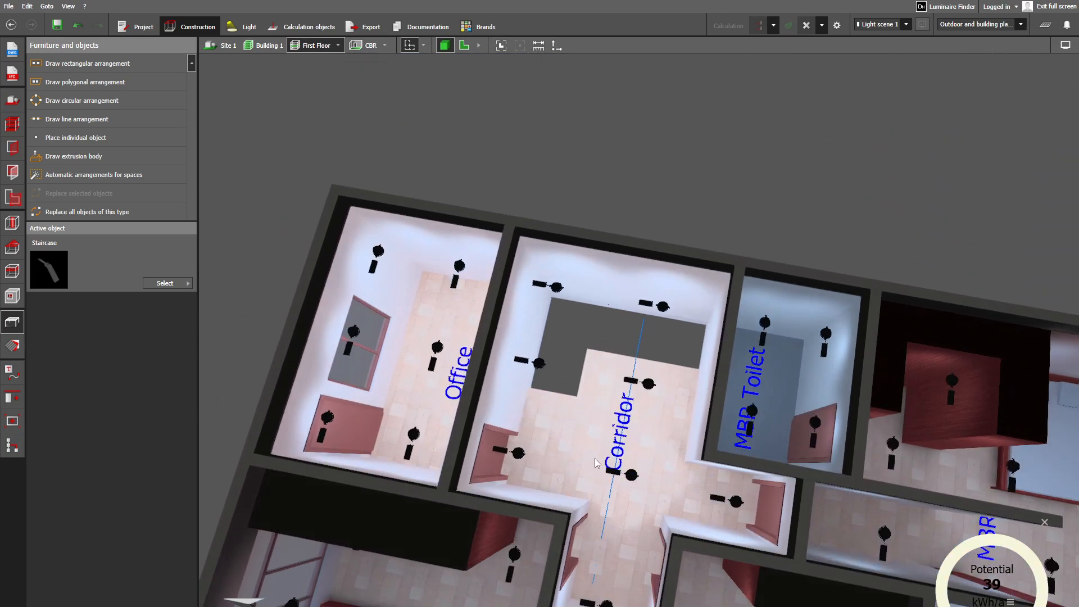
pyautogui.moveTo(383, 437); pyautogui.dragTo(585, 376, button='middle')
pyautogui.scroll(-2, 684, 422)
pyautogui.scroll(3, 644, 403)
pyautogui.scroll(-2, 623, 431)
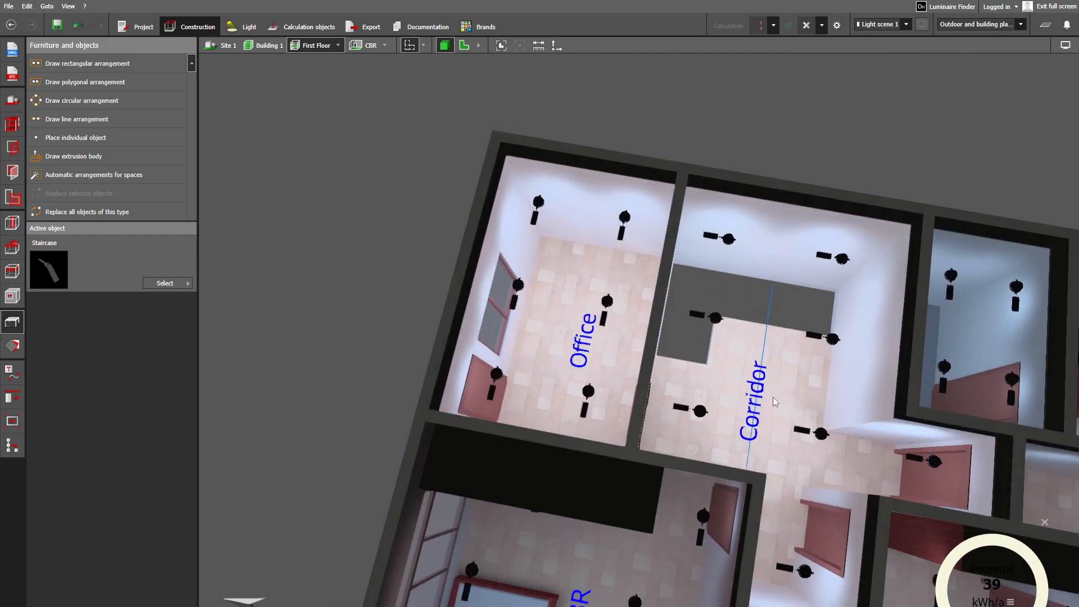
pyautogui.moveTo(614, 513); pyautogui.dragTo(646, 418, button='middle')
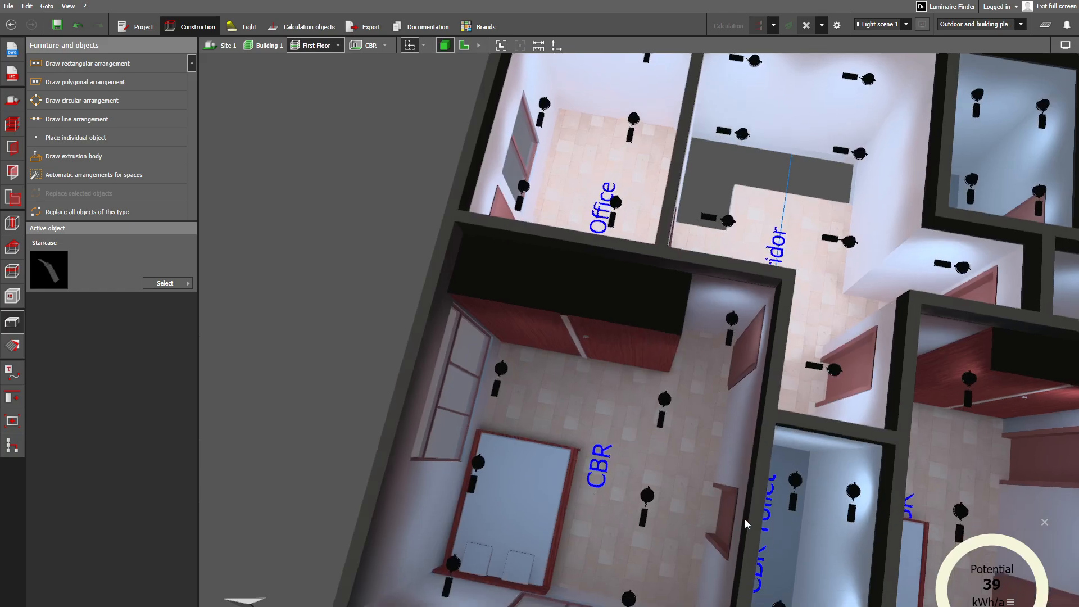
pyautogui.scroll(3, 558, 399)
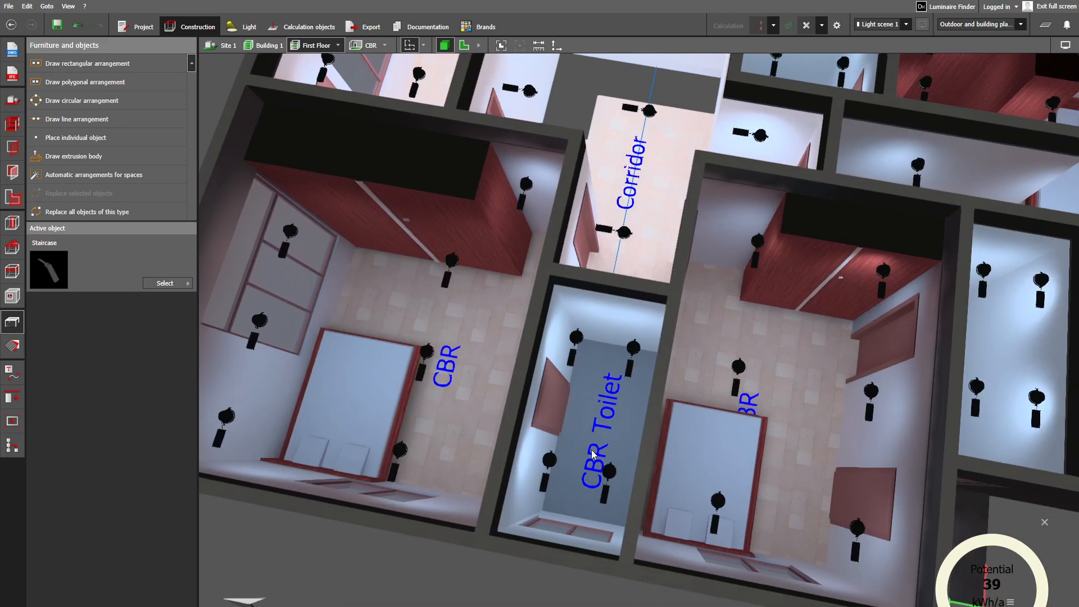
pyautogui.moveTo(760, 473); pyautogui.dragTo(558, 457, button='middle')
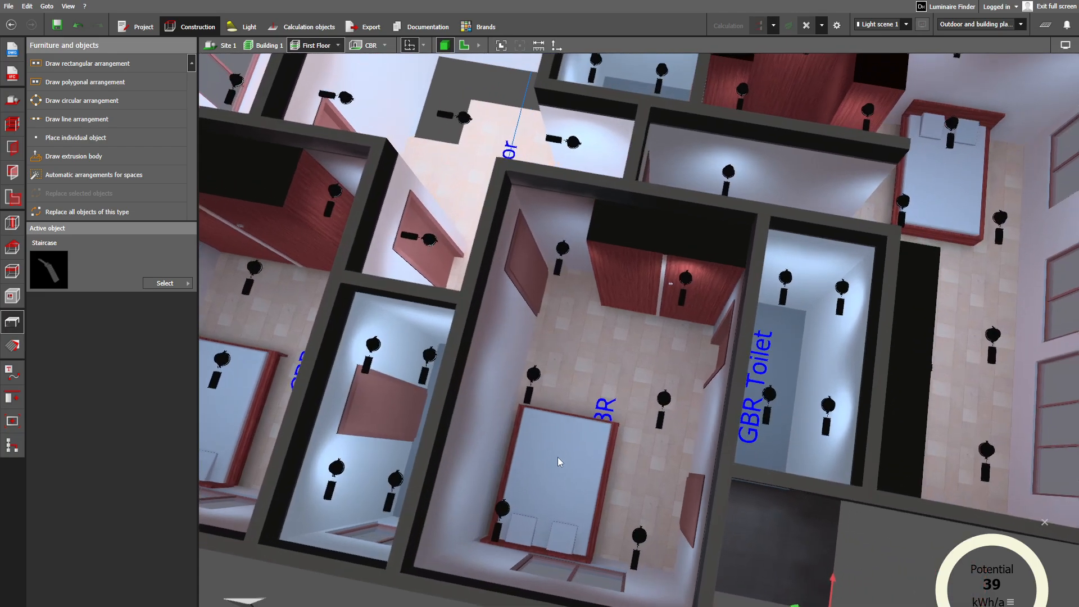
# - Examine the GBR bedroom from above and at eye level, checking its doors, wardrobe, bed, window and recessed lights
pyautogui.moveTo(650, 327); pyautogui.dragTo(449, 349, button='right')
pyautogui.moveTo(599, 353); pyautogui.dragTo(743, 378, button='right')
pyautogui.moveTo(580, 361); pyautogui.dragTo(574, 479, button='middle')
pyautogui.scroll(5, 574, 477)
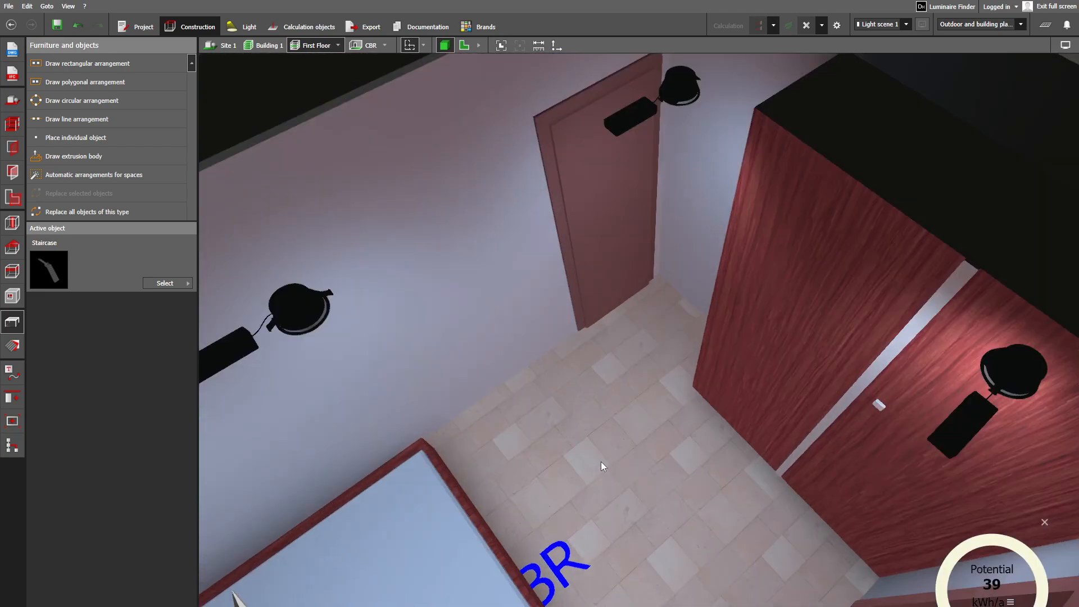
pyautogui.scroll(2, 636, 451)
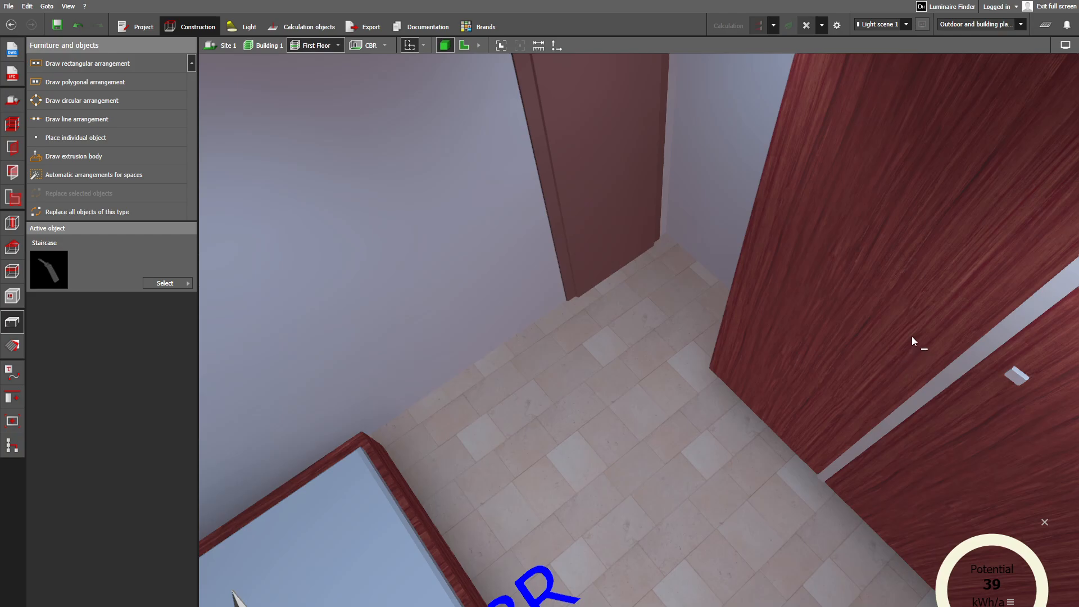
pyautogui.moveTo(912, 336); pyautogui.dragTo(910, 342, button='right')
pyautogui.moveTo(696, 349); pyautogui.dragTo(779, 247, button='right')
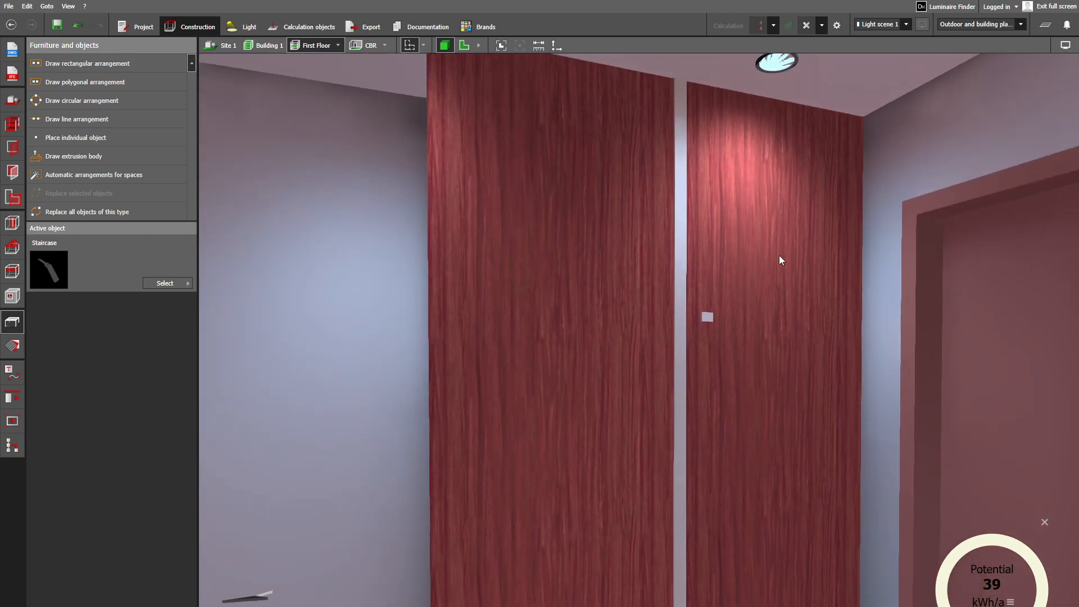
pyautogui.scroll(-2, 779, 255)
pyautogui.moveTo(699, 296); pyautogui.dragTo(702, 261, button='middle')
pyautogui.moveTo(703, 261); pyautogui.dragTo(626, 433, button='right')
pyautogui.scroll(1, 626, 267)
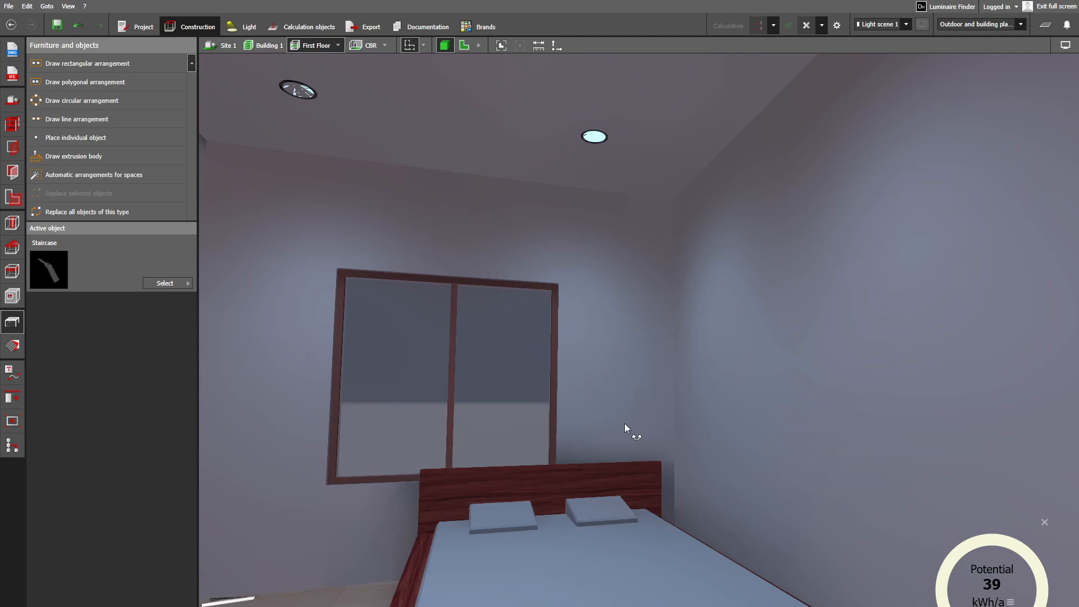
pyautogui.moveTo(465, 480); pyautogui.dragTo(365, 547, button='right')
pyautogui.scroll(-5, 408, 497)
pyautogui.scroll(1, 408, 498)
pyautogui.scroll(-10, 427, 545)
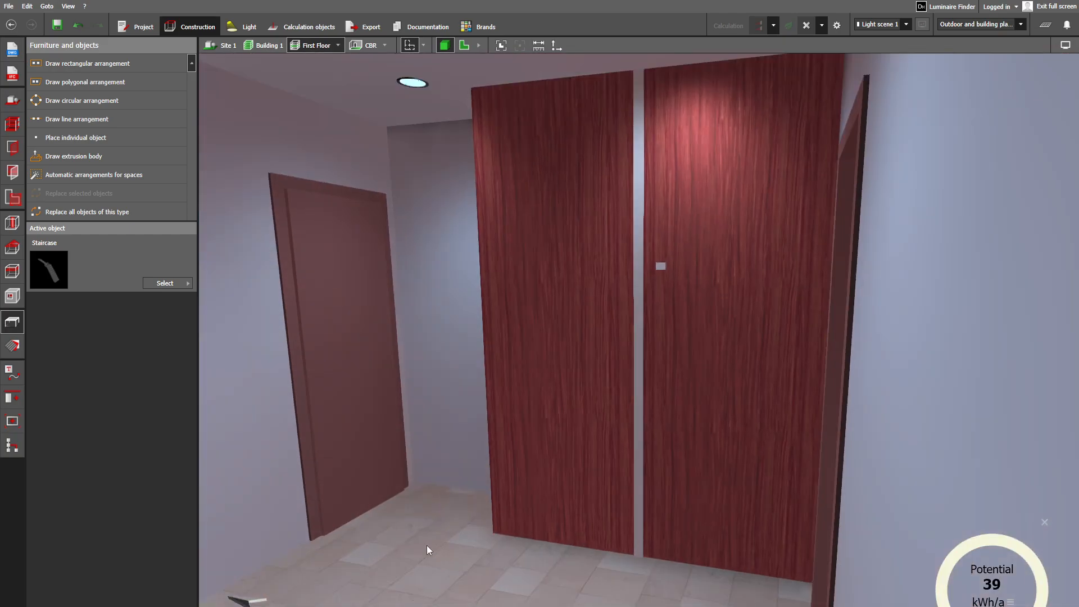
pyautogui.scroll(-6, 434, 517)
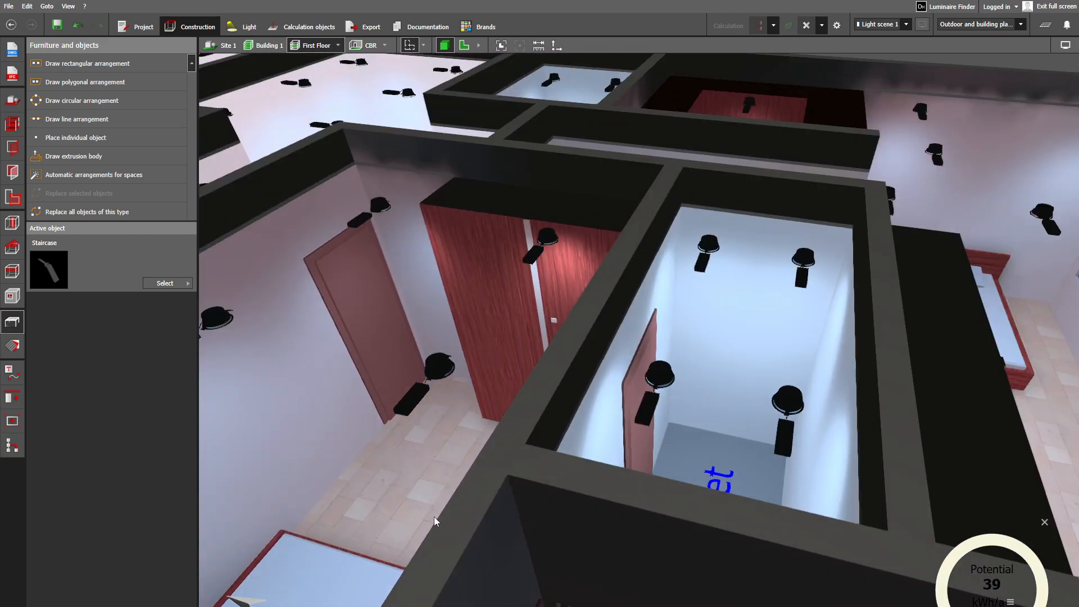
# - Look across the First Floor from the Office past the Corridor and MBR Toilet to the MBR bedroom
pyautogui.moveTo(404, 510); pyautogui.dragTo(722, 476, button='middle')
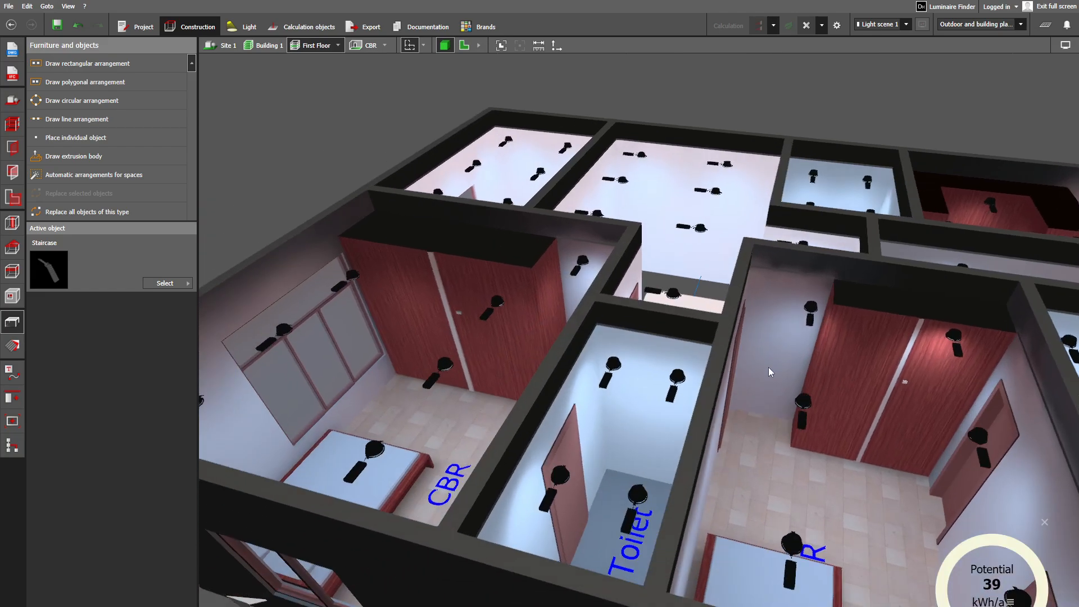
pyautogui.moveTo(769, 367); pyautogui.dragTo(915, 387, button='right')
pyautogui.moveTo(471, 441); pyautogui.dragTo(800, 416, button='middle')
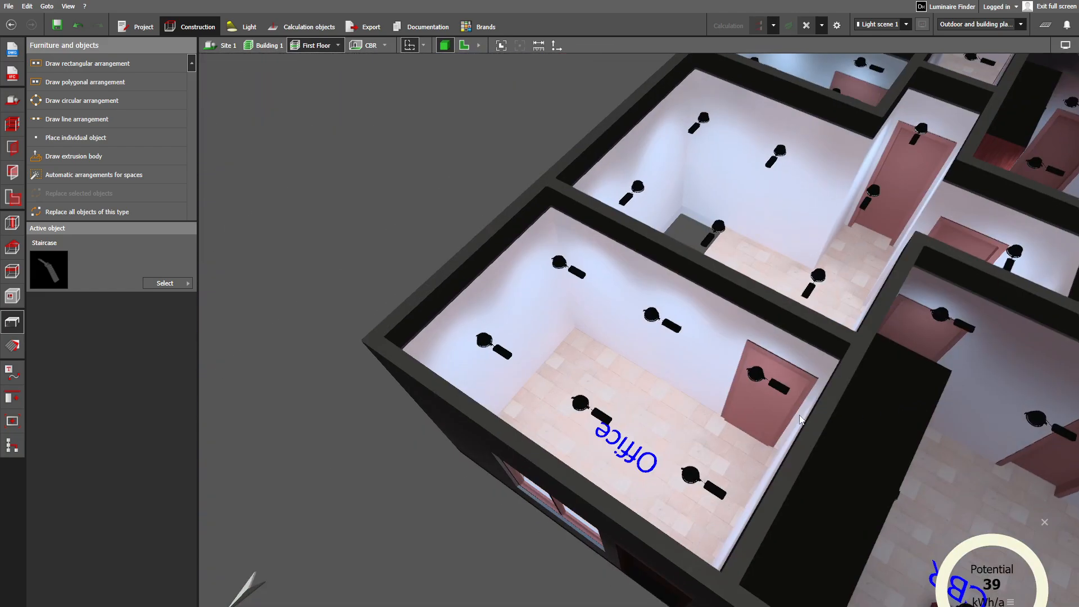
pyautogui.scroll(-2, 727, 430)
pyautogui.moveTo(725, 430)
pyautogui.mouseDown(button='right')
pyautogui.moveTo(751, 433)
pyautogui.moveTo(690, 433)
pyautogui.moveTo(713, 433)
pyautogui.mouseUp(button='right')
pyautogui.moveTo(886, 433); pyautogui.dragTo(674, 429, button='middle')
pyautogui.scroll(-2, 674, 428)
pyautogui.moveTo(843, 434); pyautogui.dragTo(660, 443, button='middle')
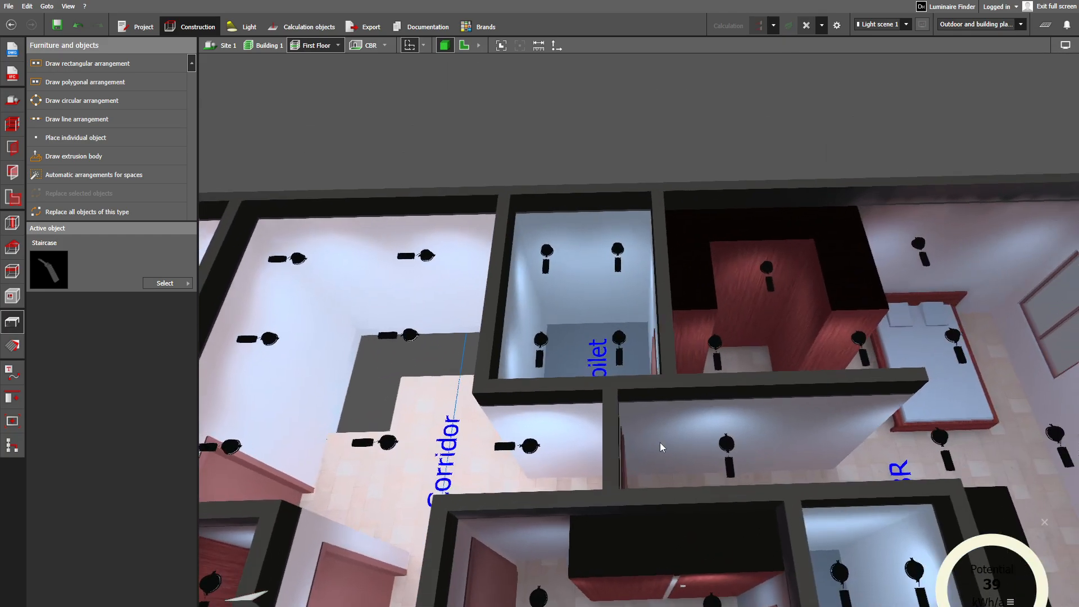
pyautogui.scroll(-2, 787, 436)
pyautogui.moveTo(913, 422); pyautogui.dragTo(823, 481, button='right')
pyautogui.moveTo(822, 481); pyautogui.dragTo(699, 348, button='middle')
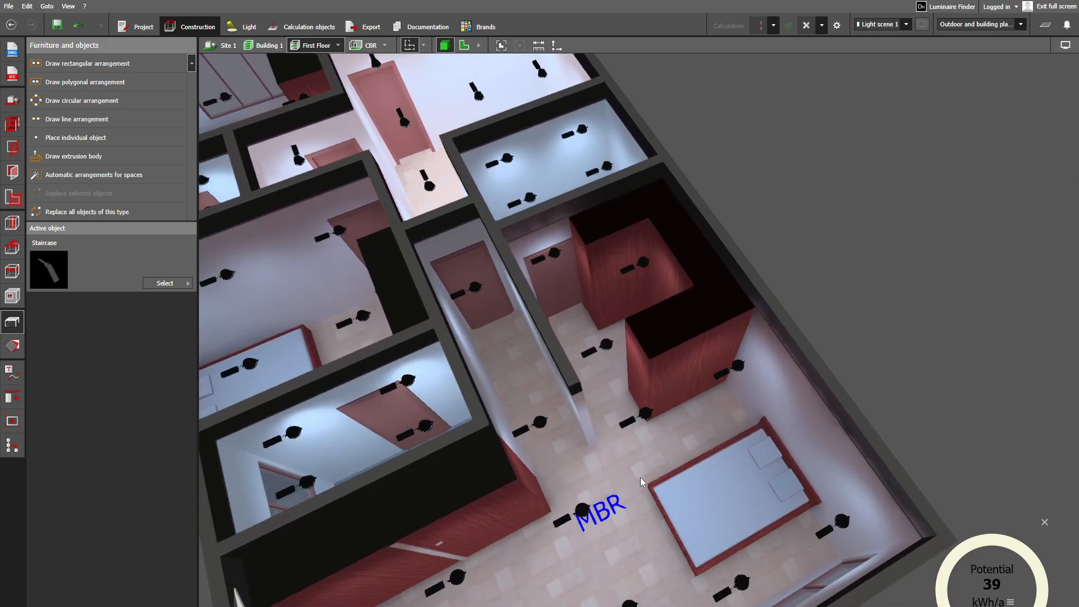
# - View the MBR bedroom from inside, checking its partition wall, wardrobes, windows, bed and ceiling lights
pyautogui.scroll(3, 573, 477)
pyautogui.scroll(5, 519, 416)
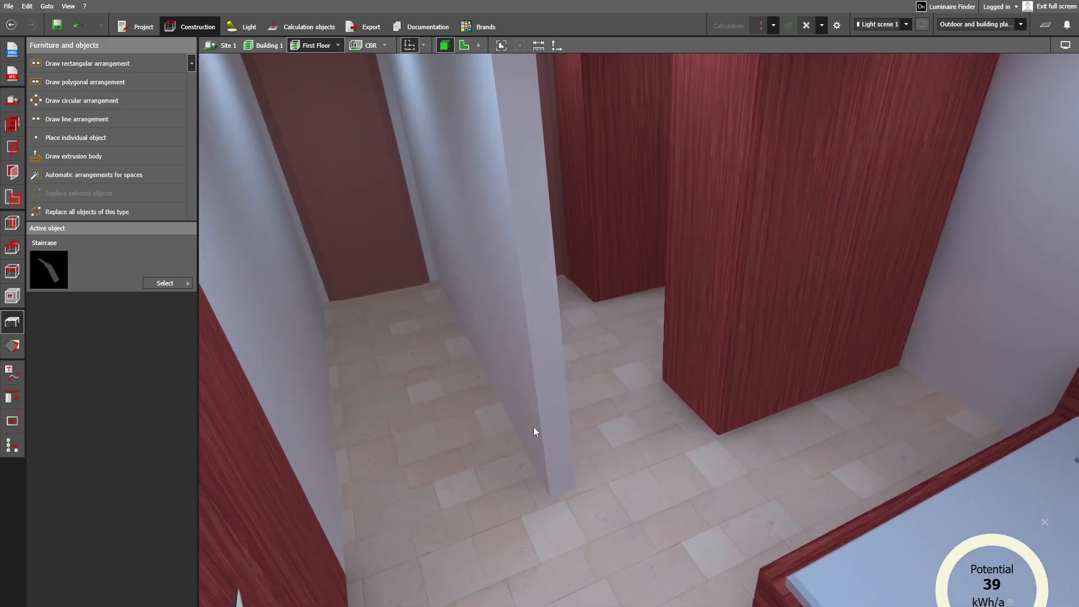
pyautogui.moveTo(534, 427); pyautogui.dragTo(448, 385, button='right')
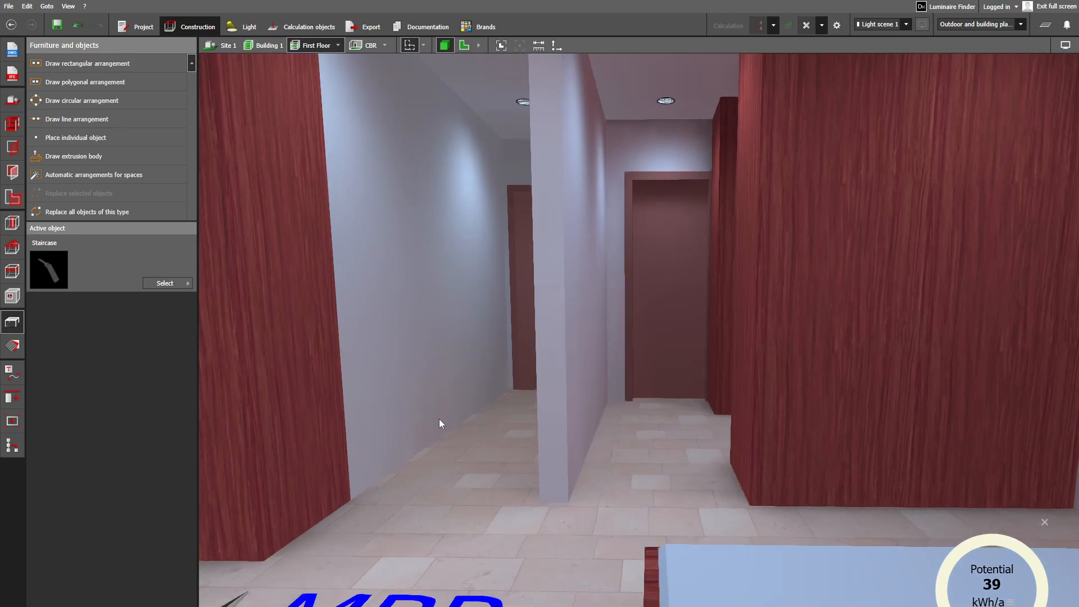
pyautogui.moveTo(440, 419); pyautogui.dragTo(567, 424, button='middle')
pyautogui.scroll(-1, 441, 420)
pyautogui.moveTo(441, 420); pyautogui.dragTo(380, 421, button='right')
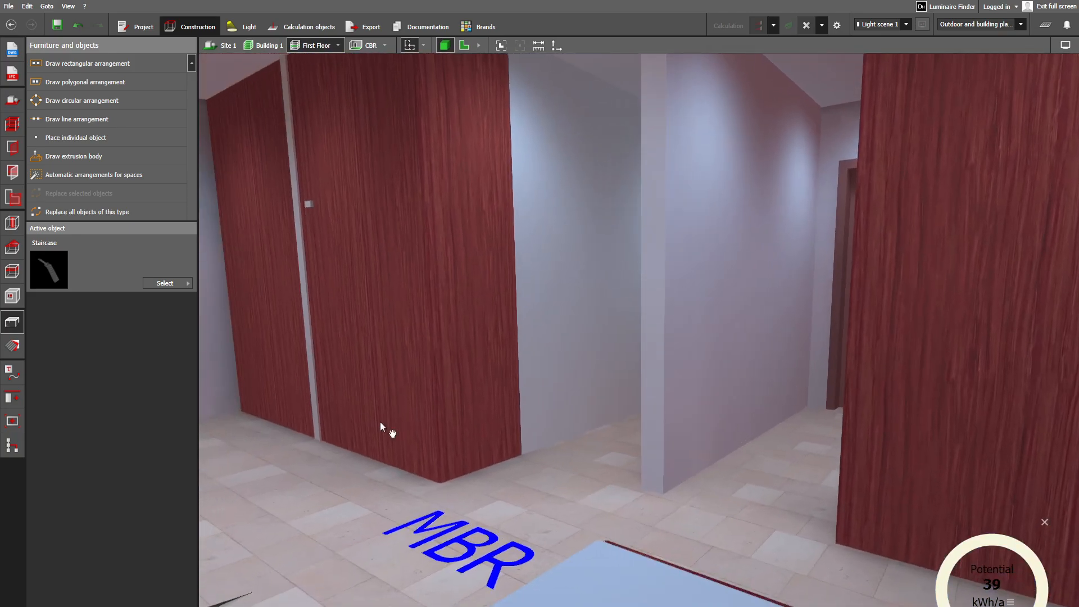
pyautogui.moveTo(380, 421); pyautogui.dragTo(496, 463, button='middle')
pyautogui.moveTo(496, 464); pyautogui.dragTo(353, 447, button='right')
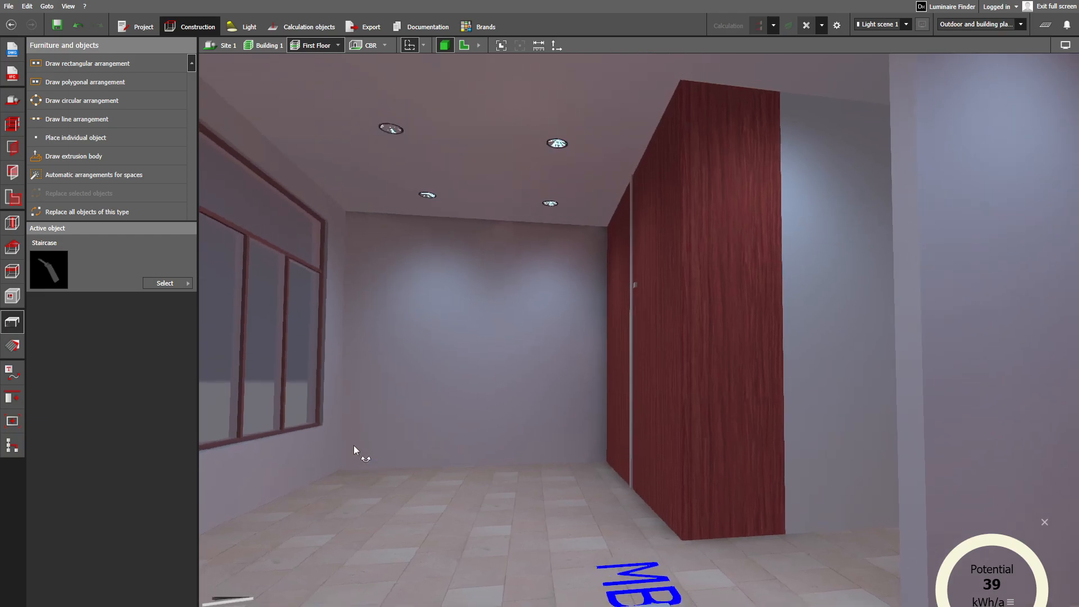
pyautogui.scroll(3, 473, 508)
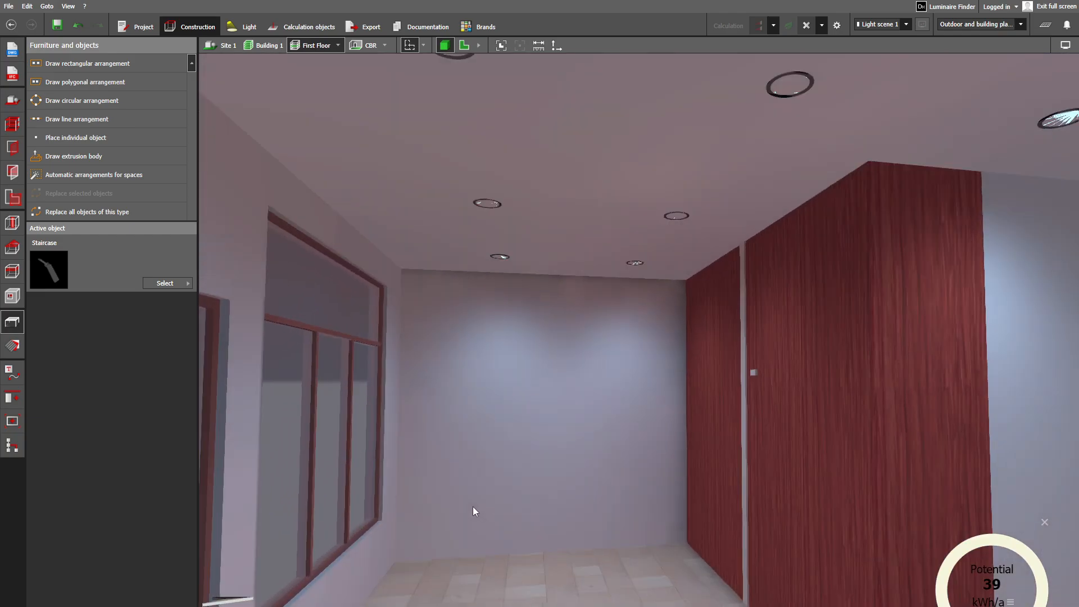
pyautogui.scroll(-3, 473, 509)
pyautogui.moveTo(472, 509); pyautogui.dragTo(649, 417, button='right')
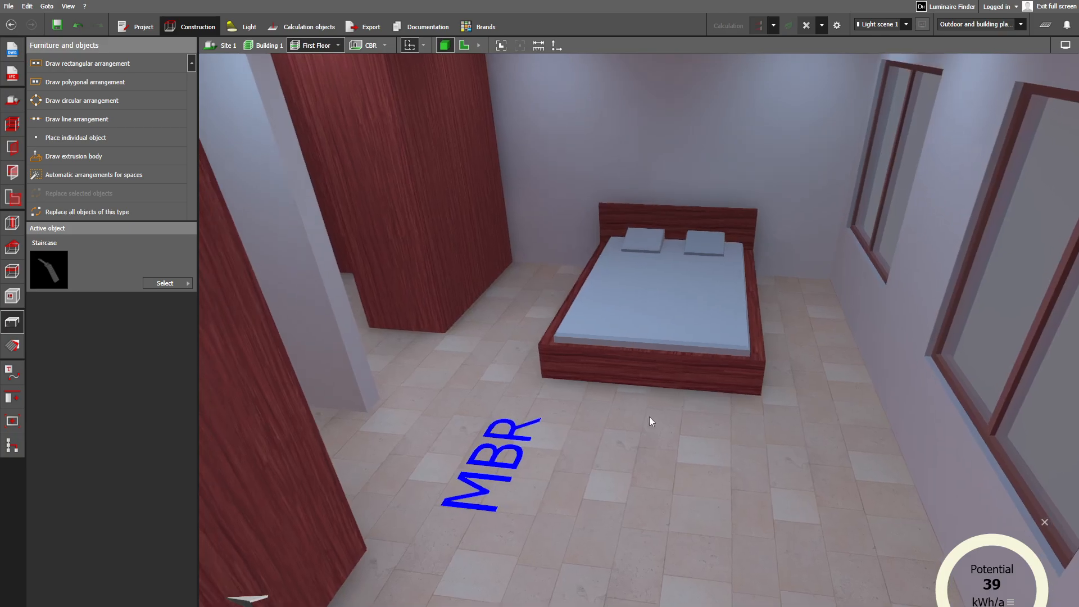
# - Examine the MBR's walk-in wardrobe area with its door and luminaire, then view the whole room from outside
pyautogui.moveTo(674, 309); pyautogui.dragTo(539, 457, button='right')
pyautogui.scroll(3, 655, 331)
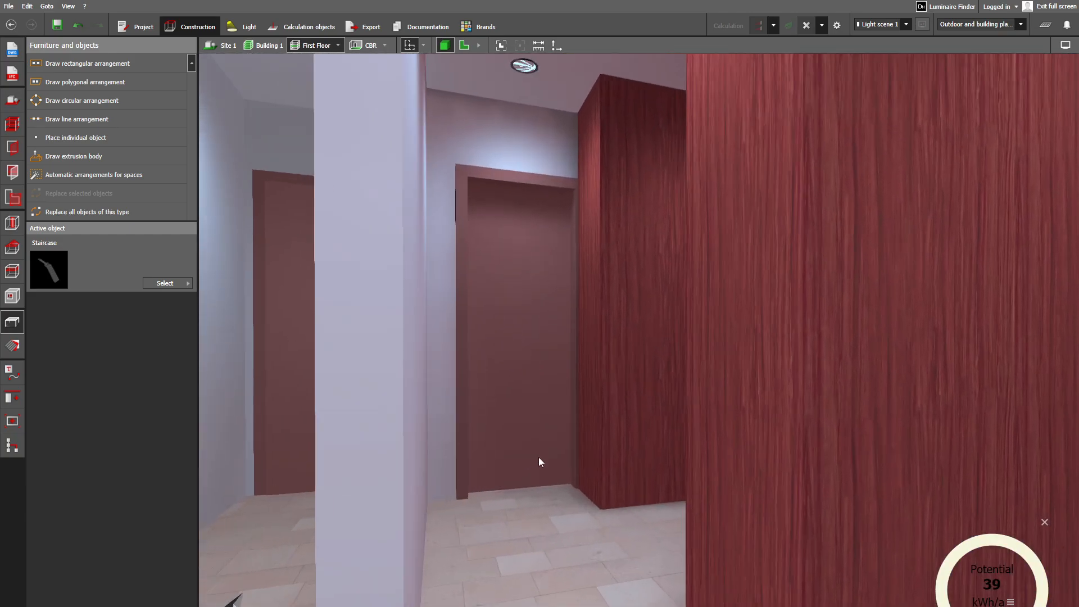
pyautogui.moveTo(646, 420); pyautogui.dragTo(647, 423, button='right')
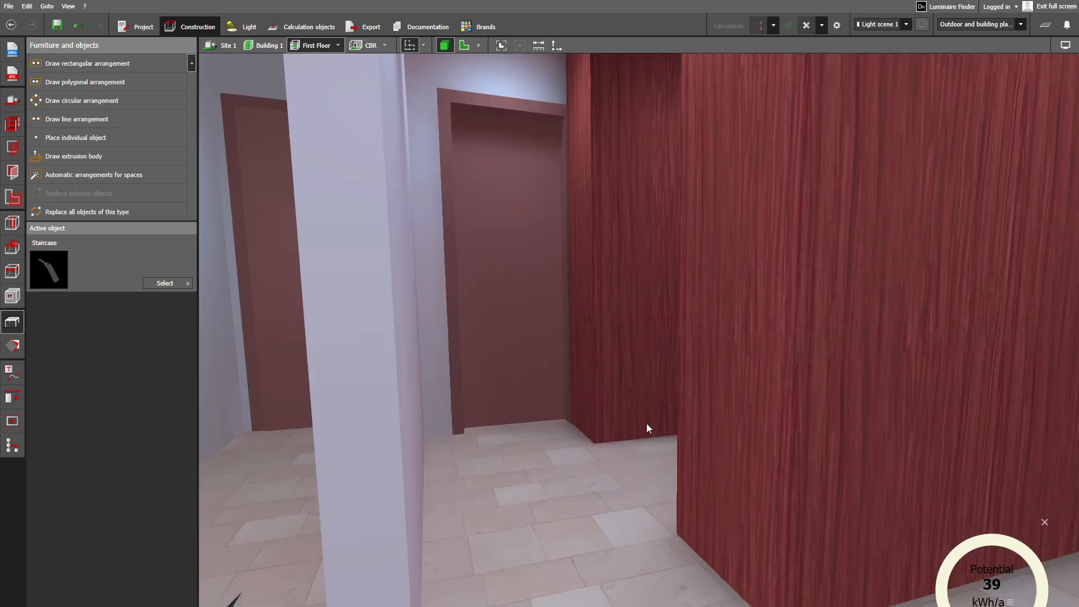
pyautogui.scroll(3, 646, 423)
pyautogui.moveTo(628, 370); pyautogui.dragTo(879, 426, button='middle')
pyautogui.moveTo(793, 355); pyautogui.dragTo(702, 497, button='right')
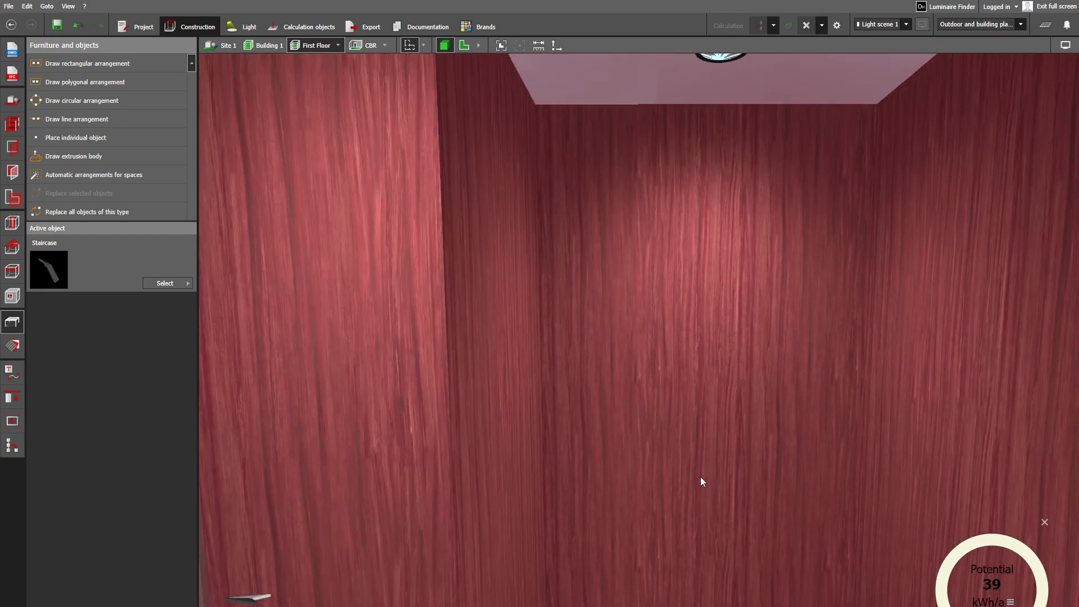
pyautogui.moveTo(704, 487); pyautogui.dragTo(697, 576, button='right')
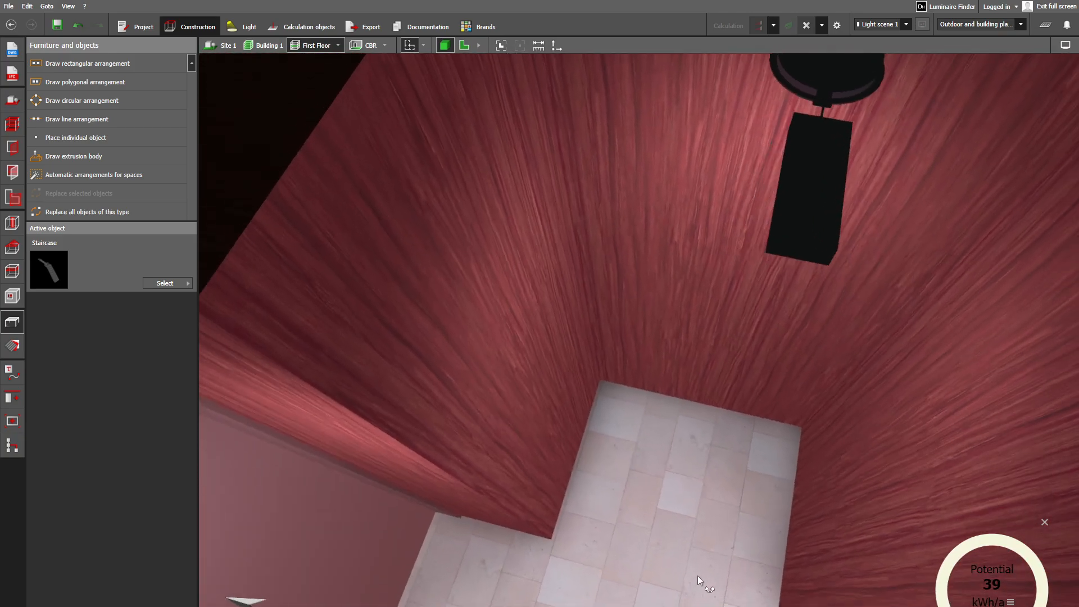
pyautogui.moveTo(792, 582); pyautogui.dragTo(602, 478, button='right')
pyautogui.moveTo(770, 544); pyautogui.dragTo(491, 582, button='right')
pyautogui.moveTo(601, 559); pyautogui.dragTo(721, 403, button='right')
pyautogui.moveTo(802, 420); pyautogui.dragTo(781, 405, button='right')
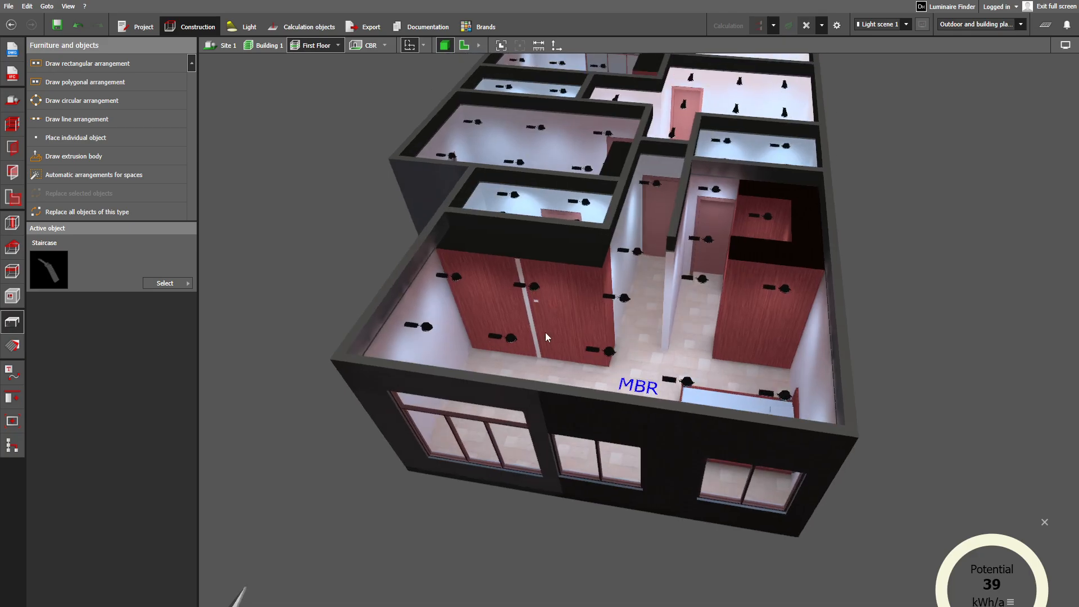
# - Display the lighting results overview with the CBR results collapsed, and show the First Floor in plan view
pyautogui.moveTo(545, 332); pyautogui.dragTo(586, 494, button='middle')
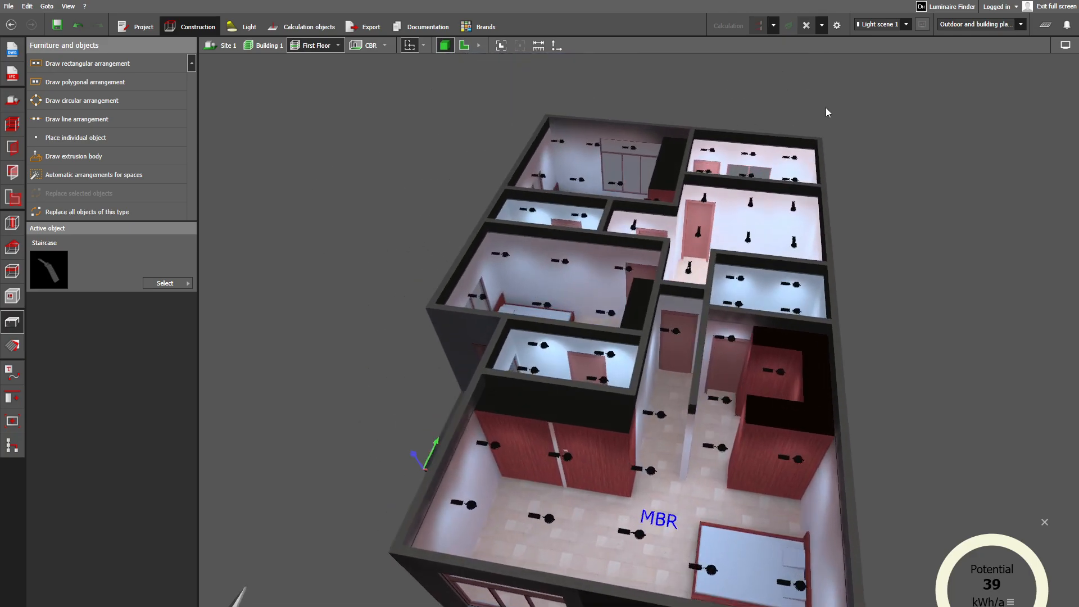
pyautogui.click(1045, 27)
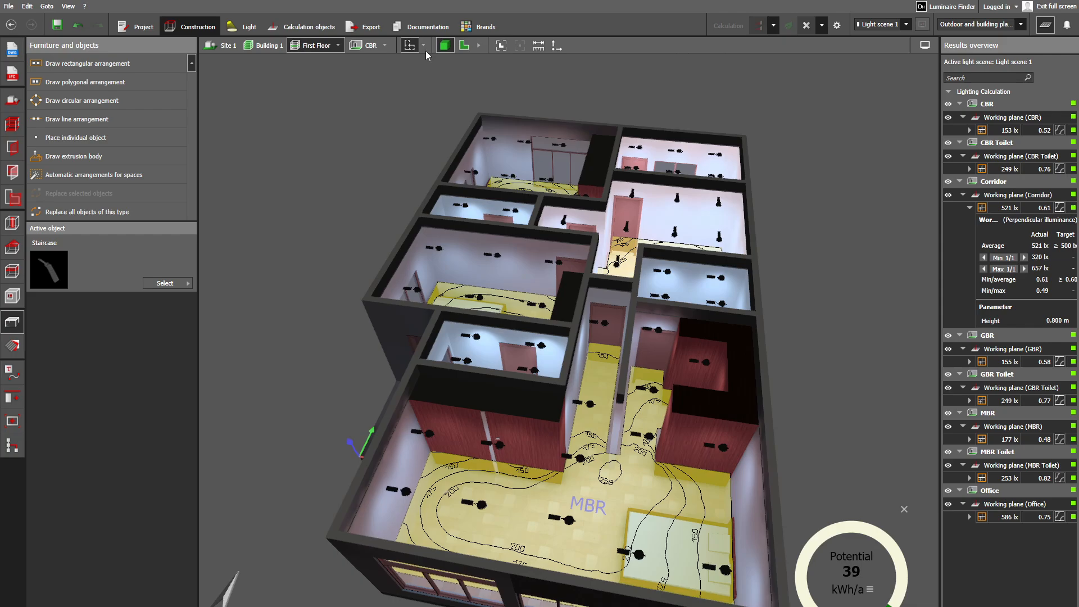
pyautogui.click(960, 104)
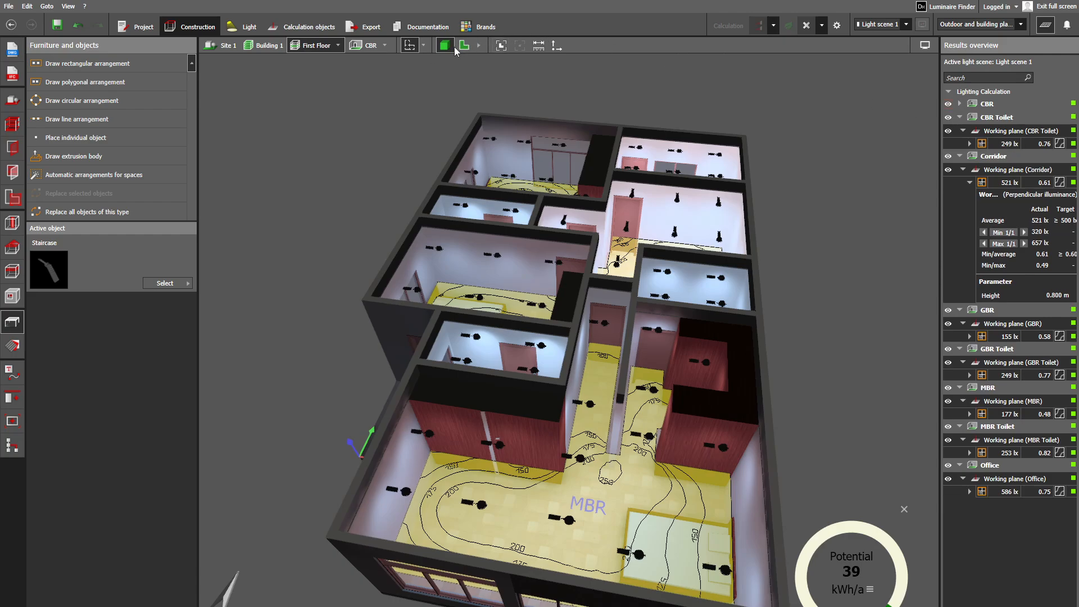
pyautogui.click(466, 45)
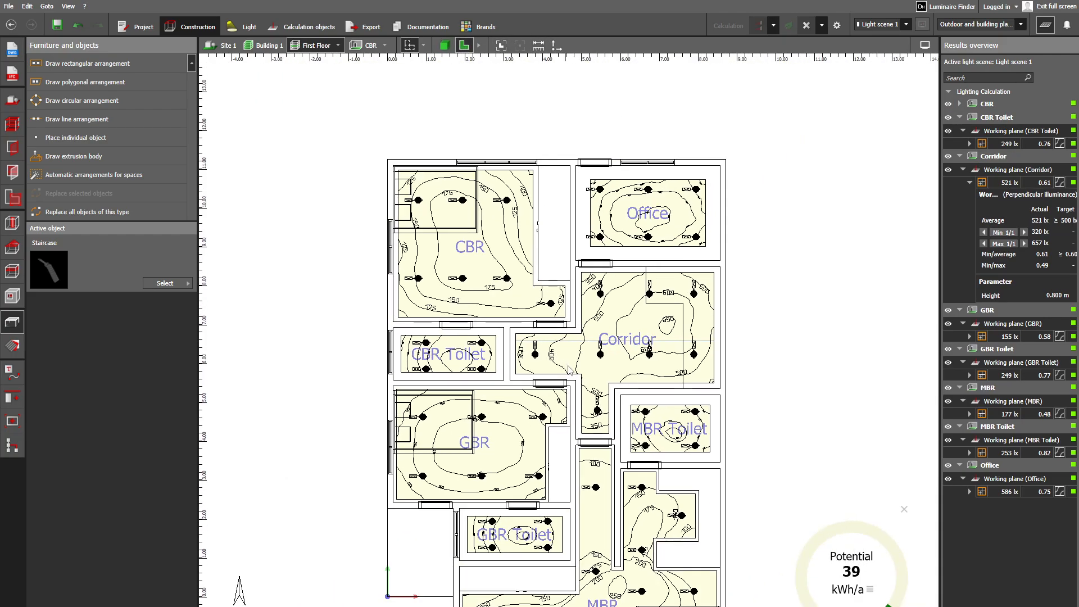
# - Display the CBR working plane's detailed illuminance results and widen the results overview so the target values can be read
pyautogui.moveTo(545, 304); pyautogui.dragTo(544, 302, button='middle')
pyautogui.moveTo(603, 210); pyautogui.dragTo(542, 363, button='middle')
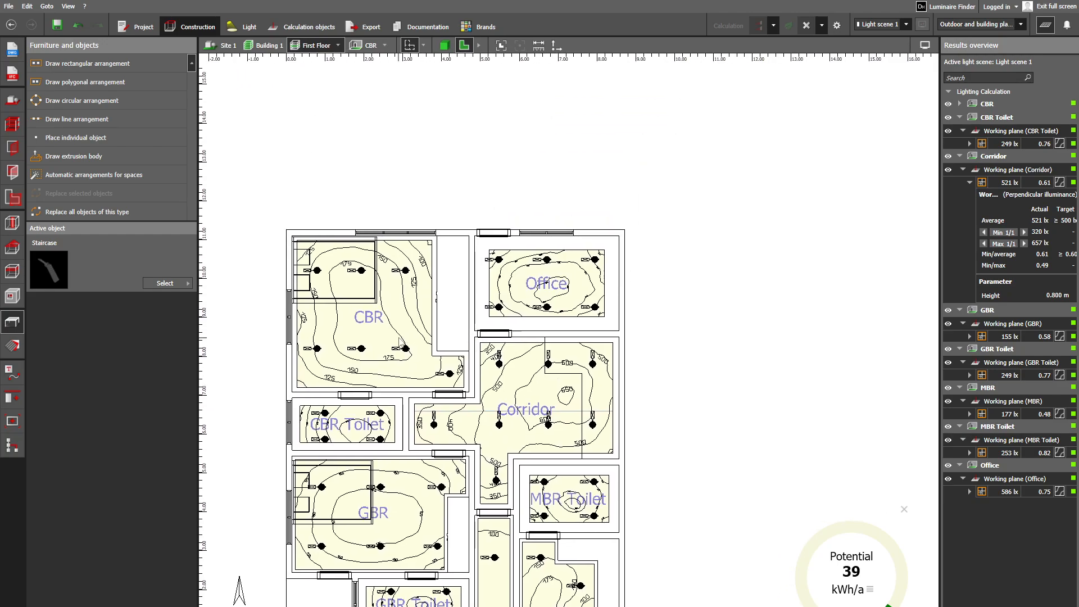
pyautogui.moveTo(398, 339); pyautogui.dragTo(455, 330, button='middle')
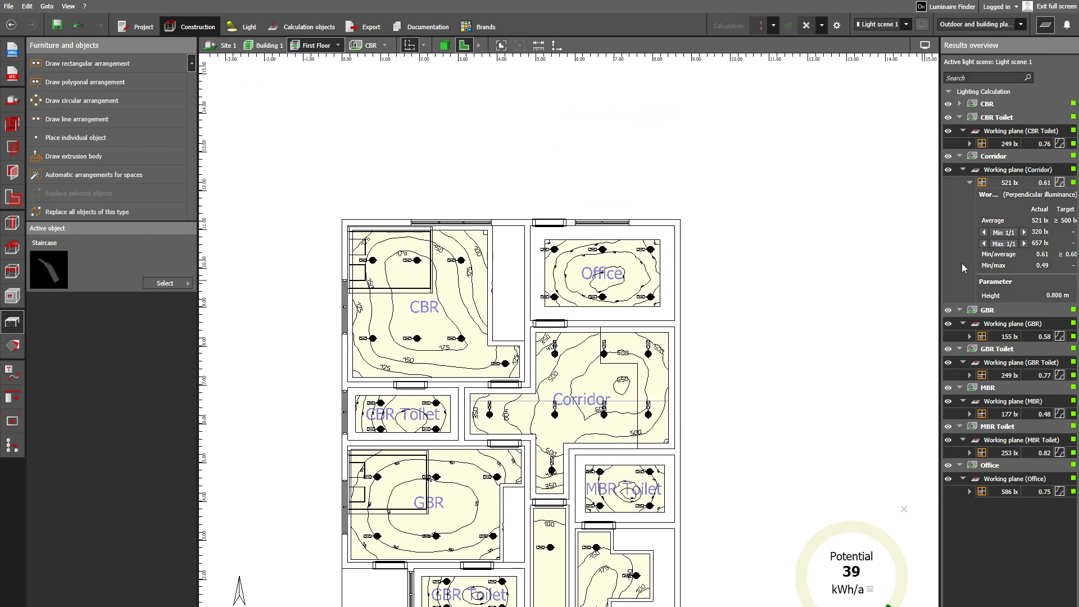
pyautogui.click(959, 104)
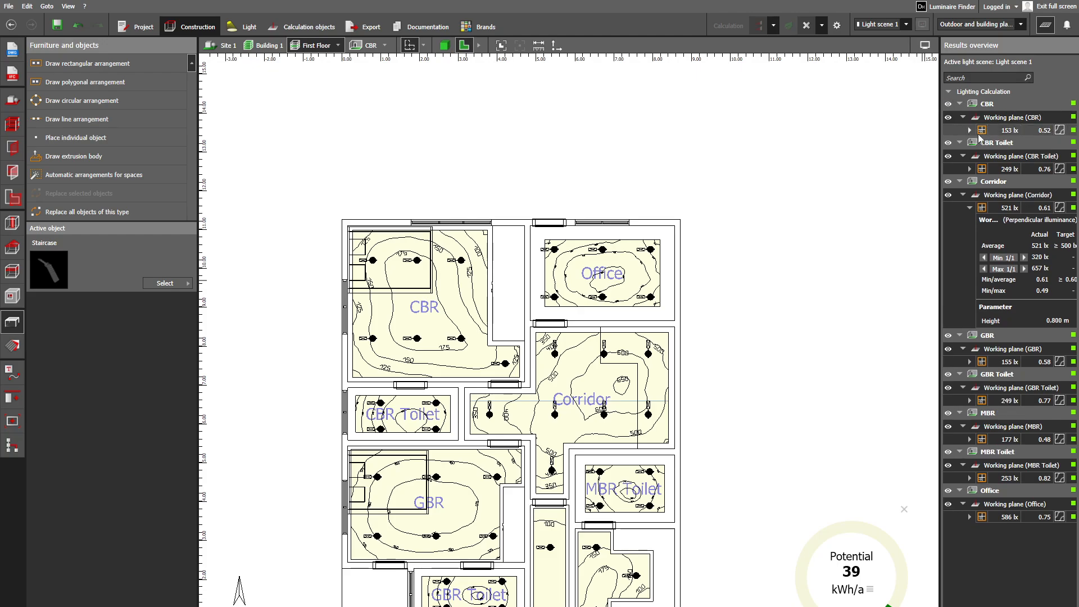
pyautogui.click(963, 117)
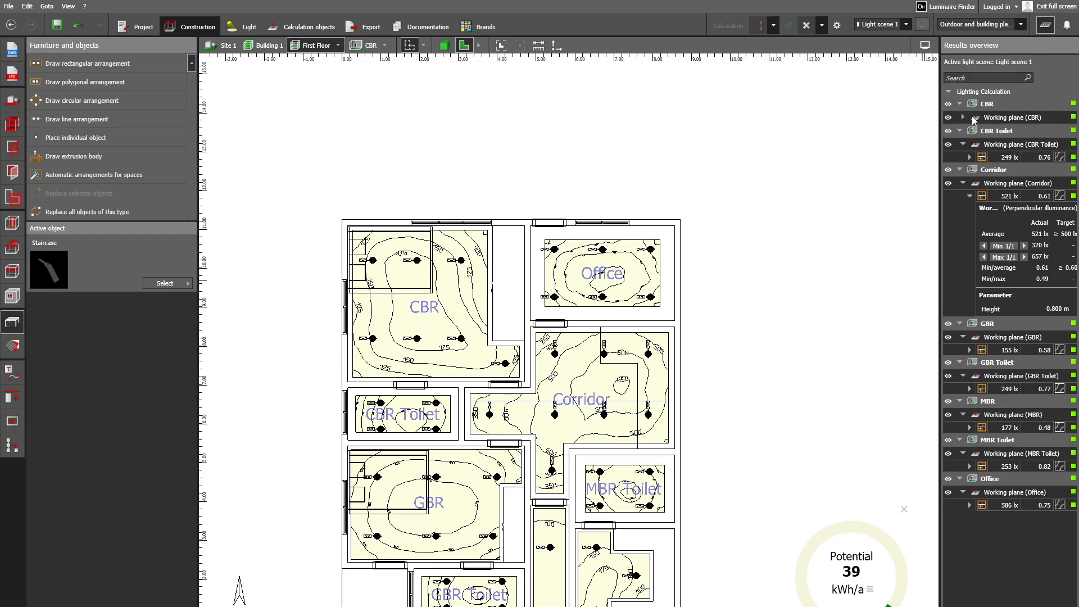
pyautogui.click(964, 117)
pyautogui.click(970, 130)
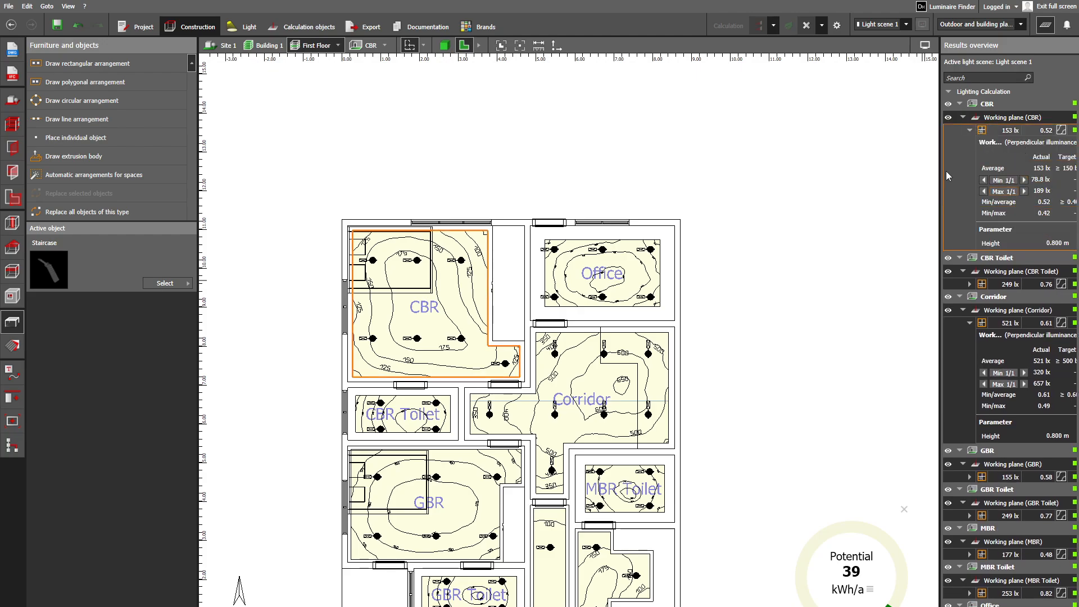
pyautogui.moveTo(941, 175); pyautogui.dragTo(911, 184)
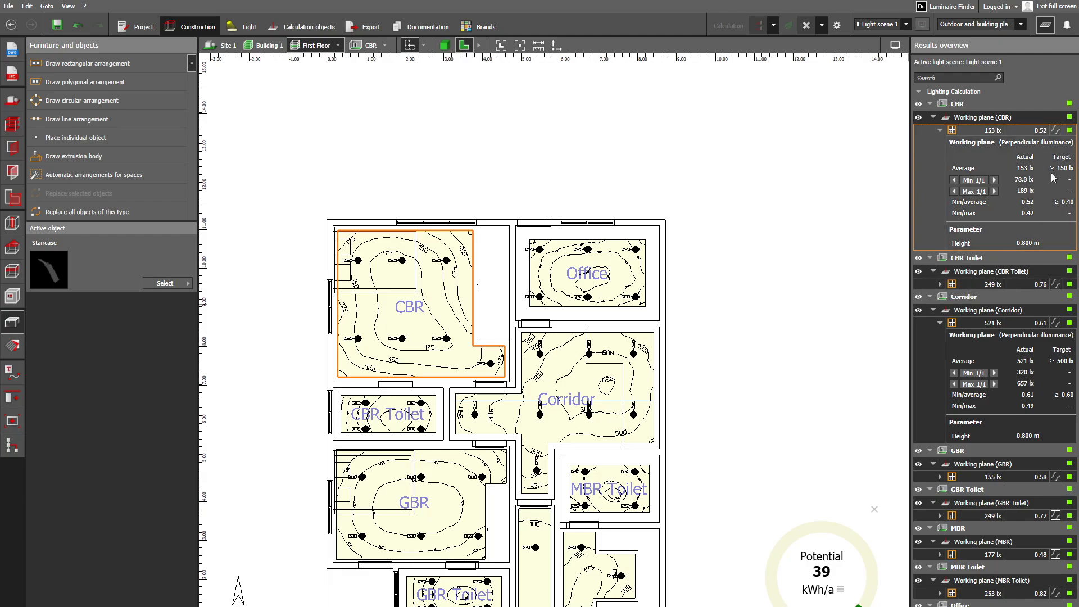
# - Examine the CBR's isolines and luminaires up close in plan, comparing them with the room's average and uniformity targets
pyautogui.scroll(3, 450, 343)
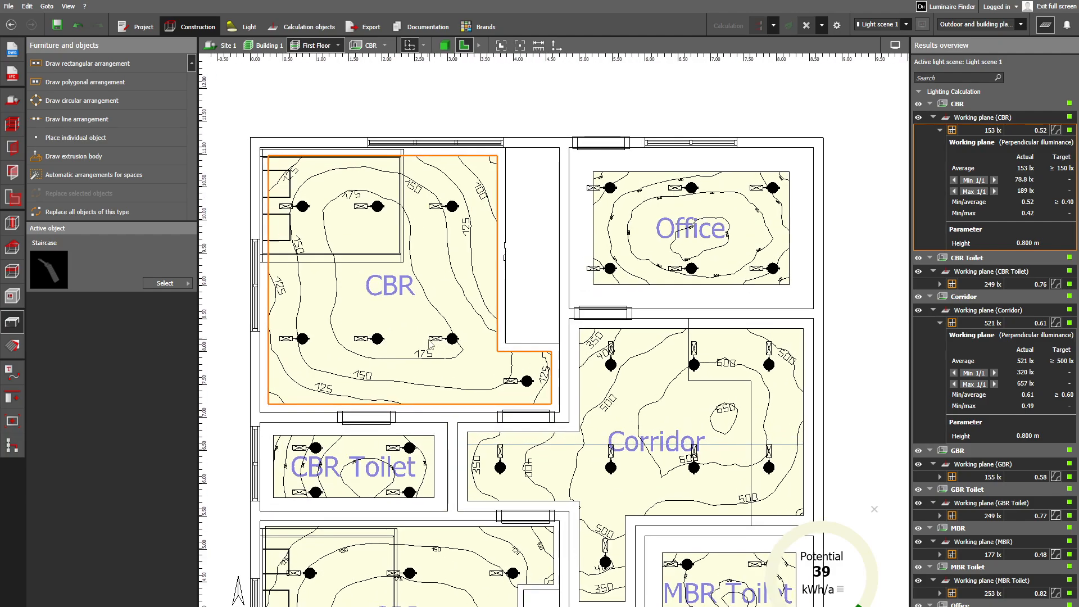
pyautogui.scroll(2, 499, 362)
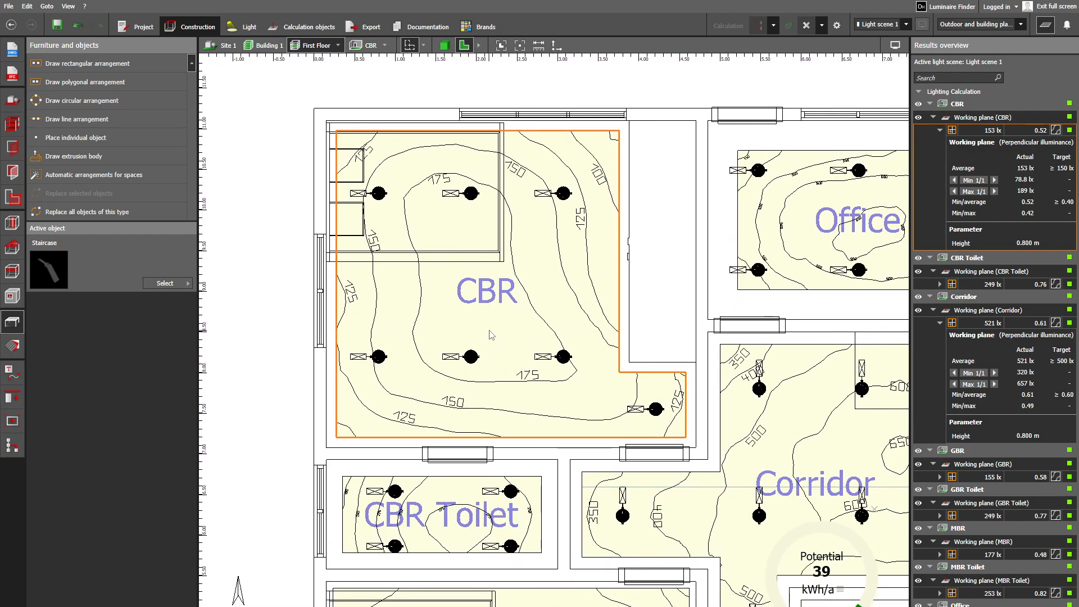
pyautogui.scroll(1, 482, 352)
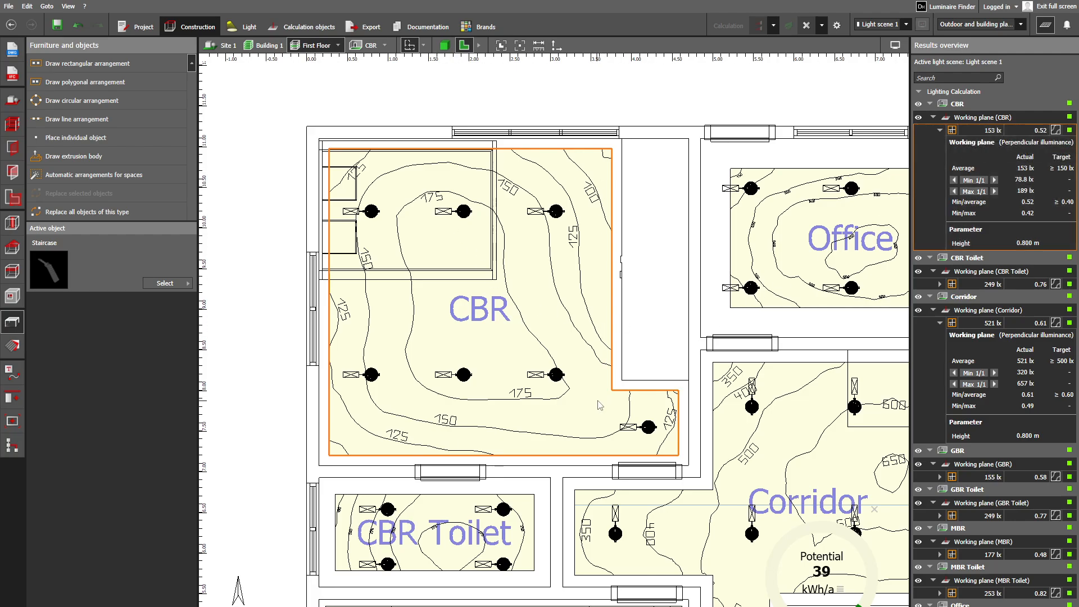
pyautogui.moveTo(600, 405); pyautogui.dragTo(537, 357, button='middle')
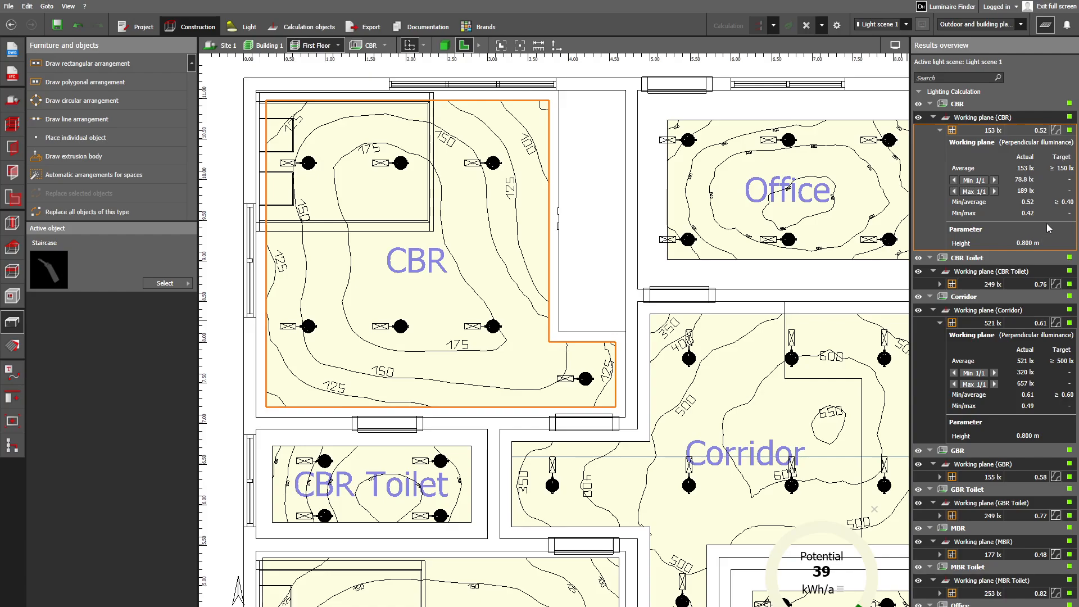
pyautogui.moveTo(683, 335); pyautogui.dragTo(608, 346, button='middle')
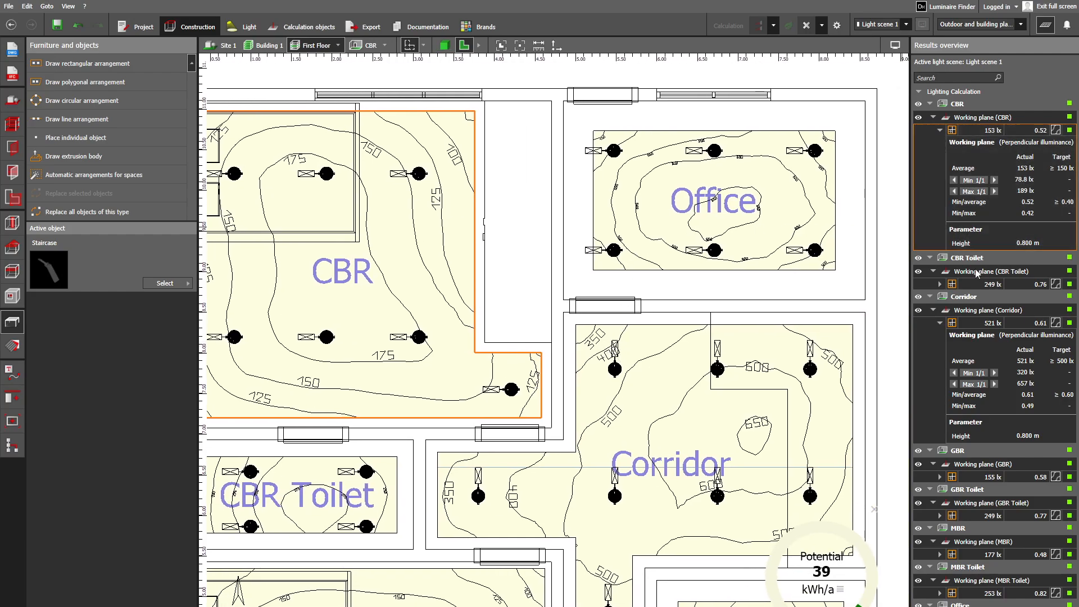
# - Display the CBR Toilet's detailed working plane results and locate its minimum and maximum illuminance points in the plan
pyautogui.click(931, 259)
pyautogui.click(930, 259)
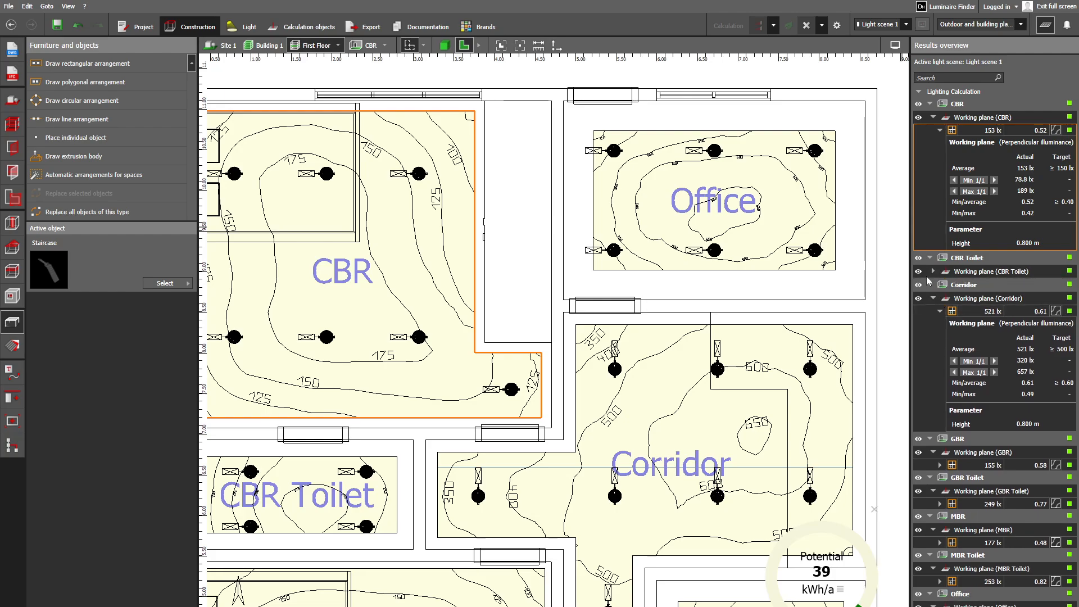
pyautogui.click(933, 272)
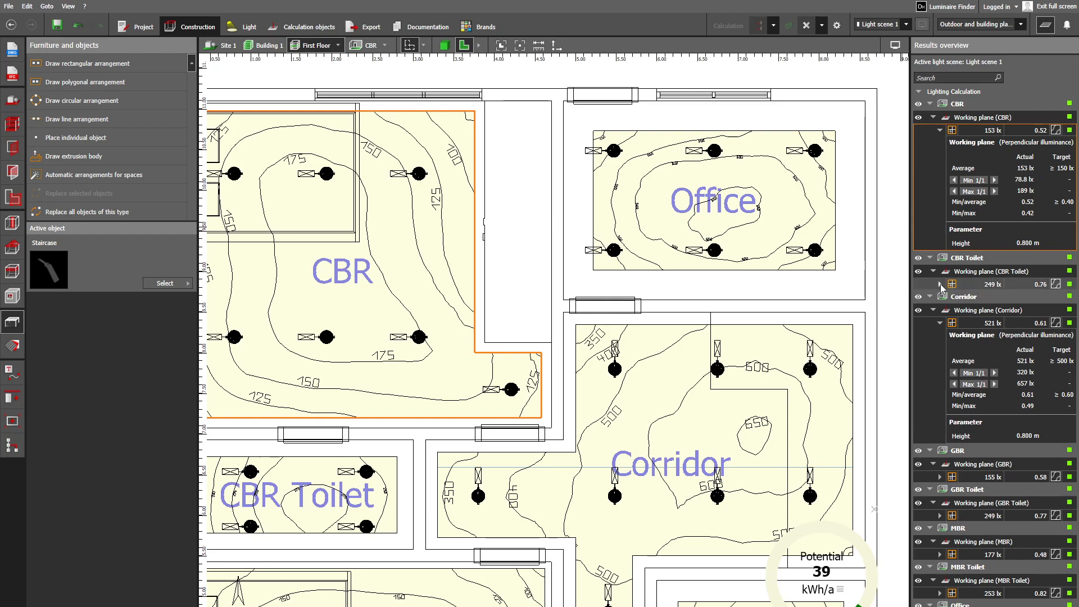
pyautogui.click(940, 284)
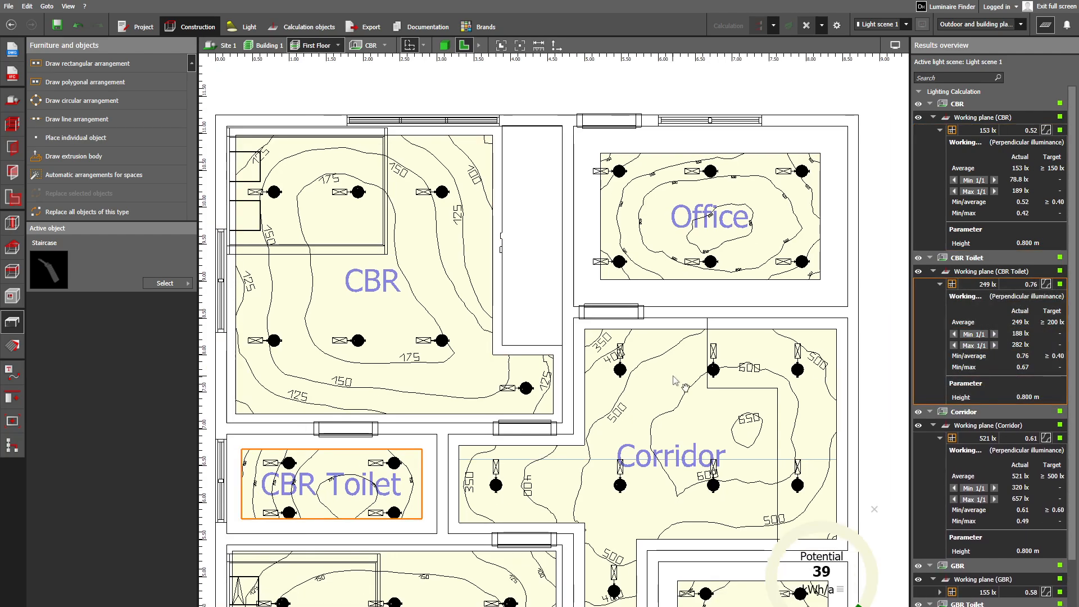
pyautogui.moveTo(673, 376); pyautogui.dragTo(781, 282, button='middle')
pyautogui.moveTo(440, 416); pyautogui.dragTo(451, 371, button='middle')
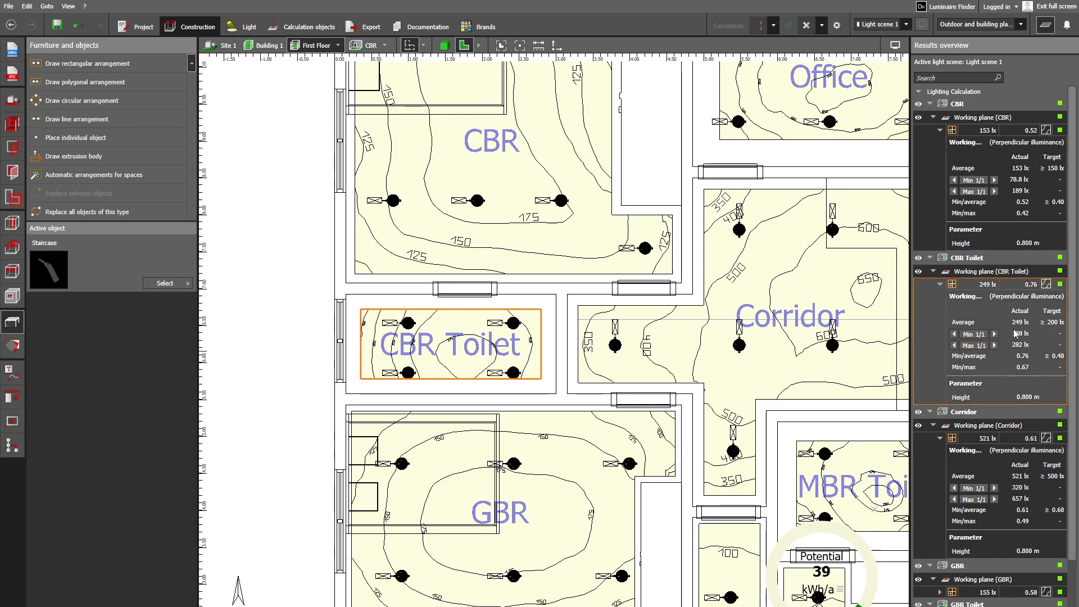
pyautogui.click(954, 334)
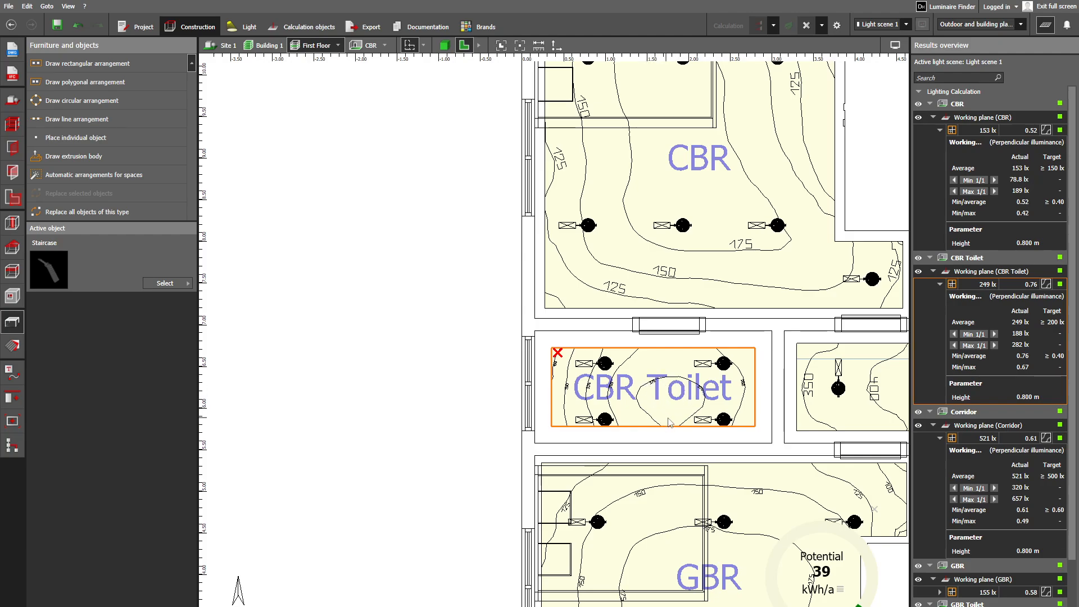
pyautogui.click(954, 346)
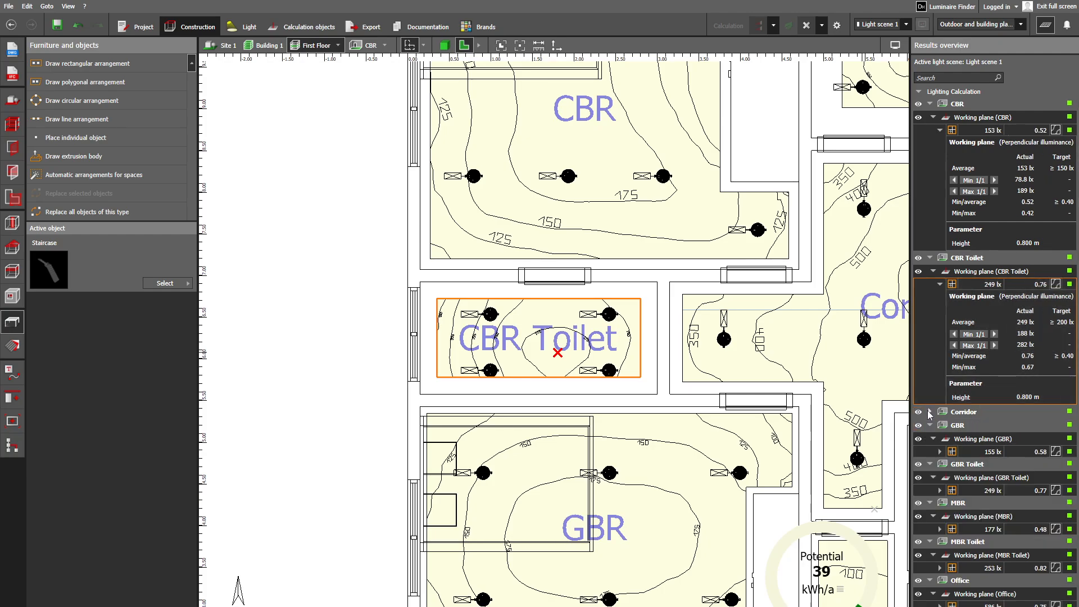
# - Highlight the Corridor's working plane and locate its minimum and maximum illuminance points in the plan
pyautogui.click(1000, 474)
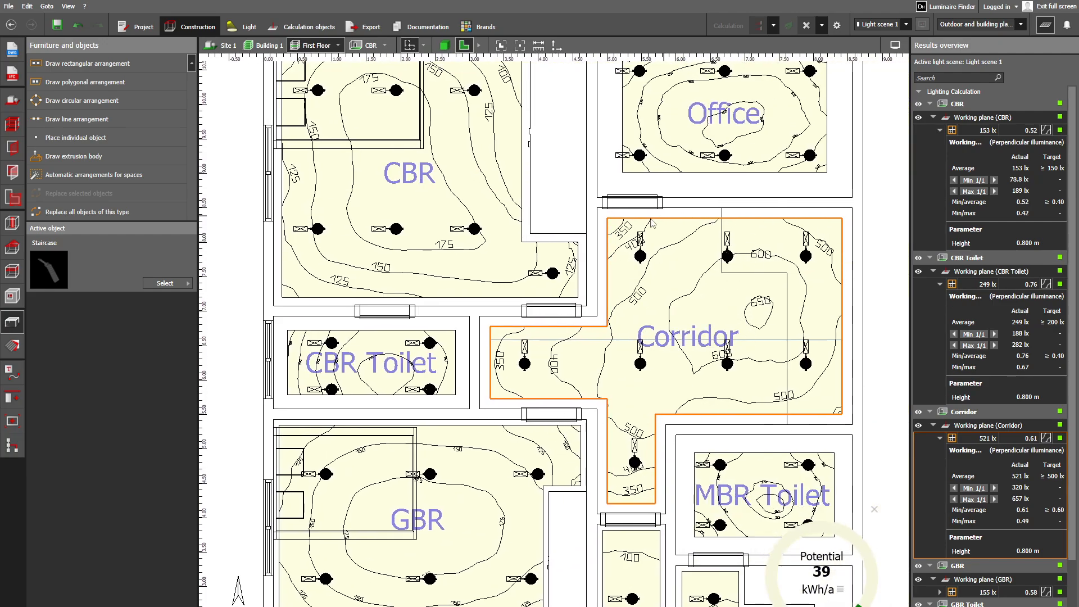
pyautogui.scroll(1, 691, 403)
pyautogui.moveTo(691, 403); pyautogui.dragTo(628, 396, button='middle')
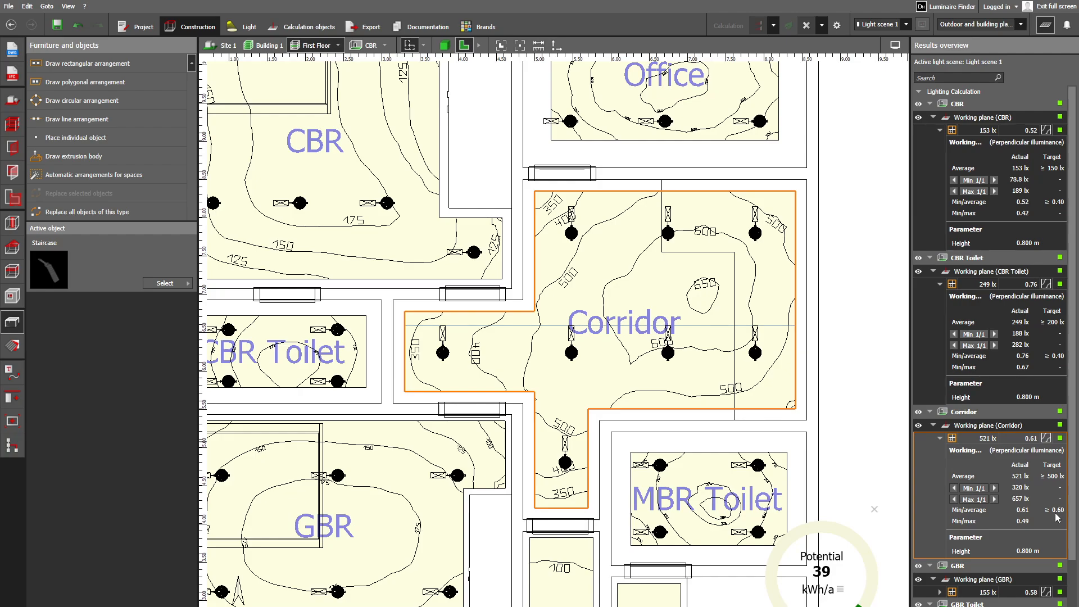
pyautogui.click(954, 489)
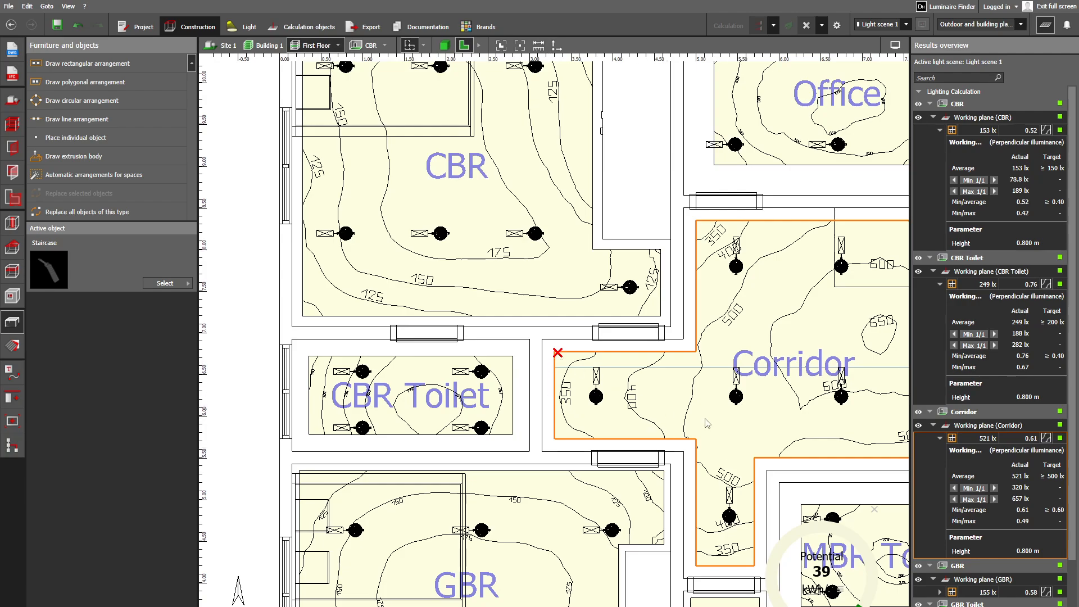
pyautogui.click(995, 500)
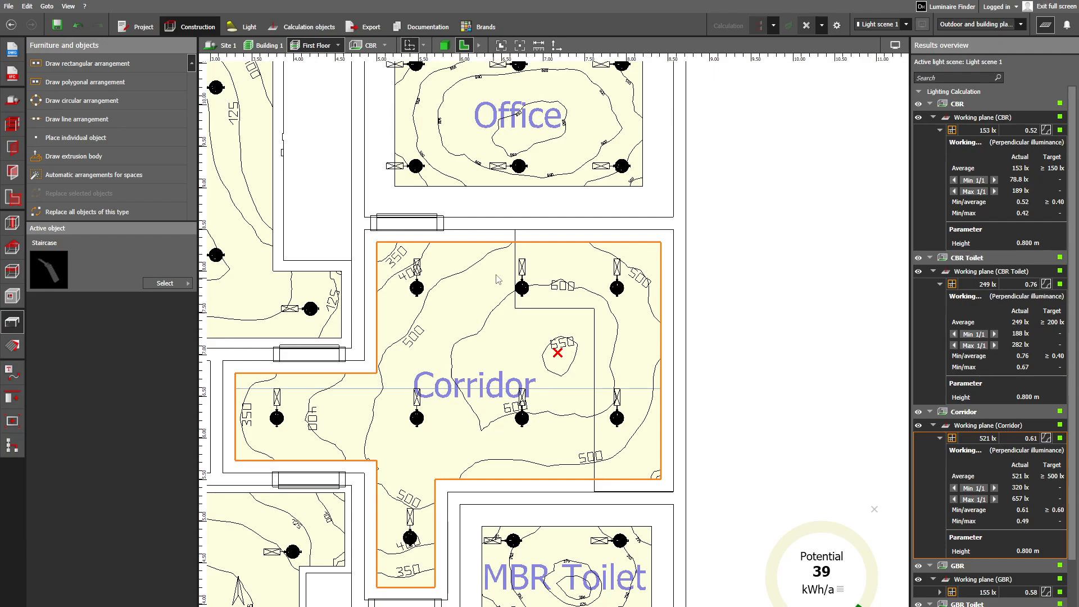
pyautogui.scroll(-1, 455, 409)
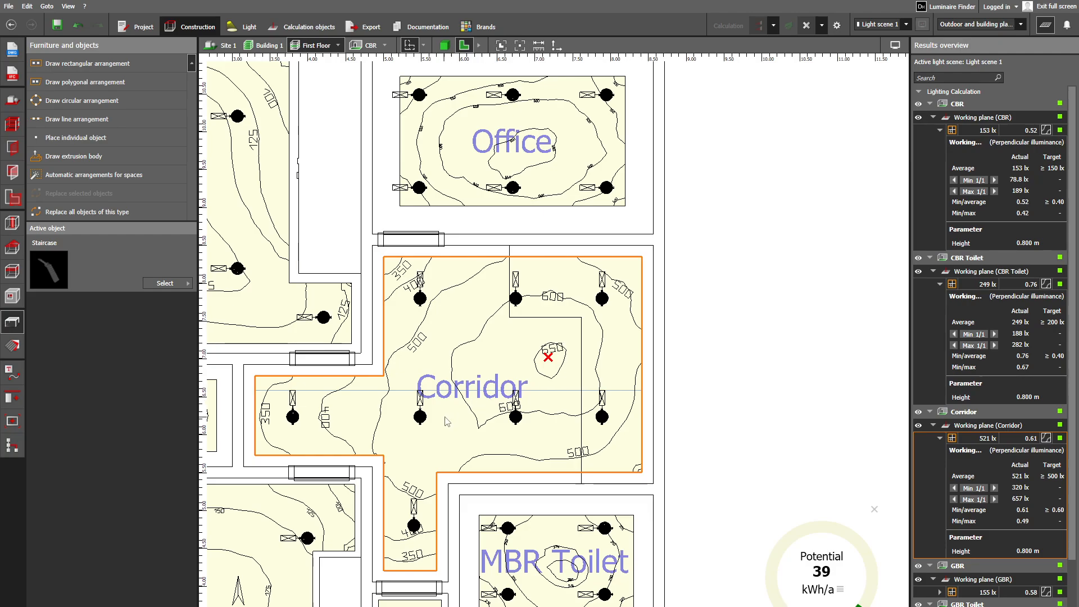
pyautogui.moveTo(481, 308); pyautogui.dragTo(538, 247, button='middle')
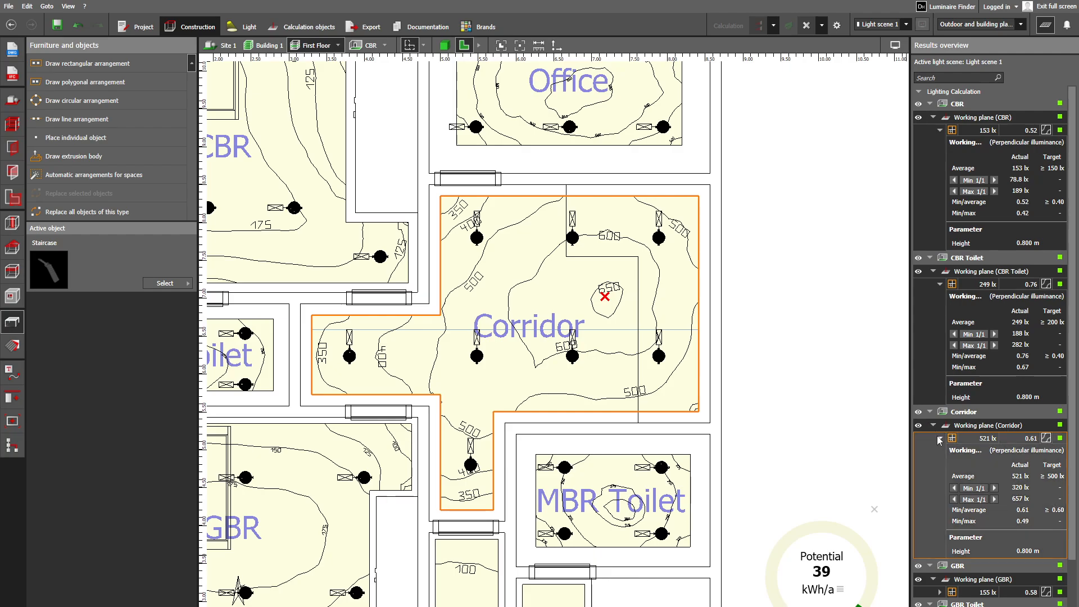
# - Collapse the GBR and GBR Toilet results and the Corridor's detailed values, and highlight the CBR Toilet's working plane
pyautogui.click(931, 565)
pyautogui.scroll(-3, 996, 532)
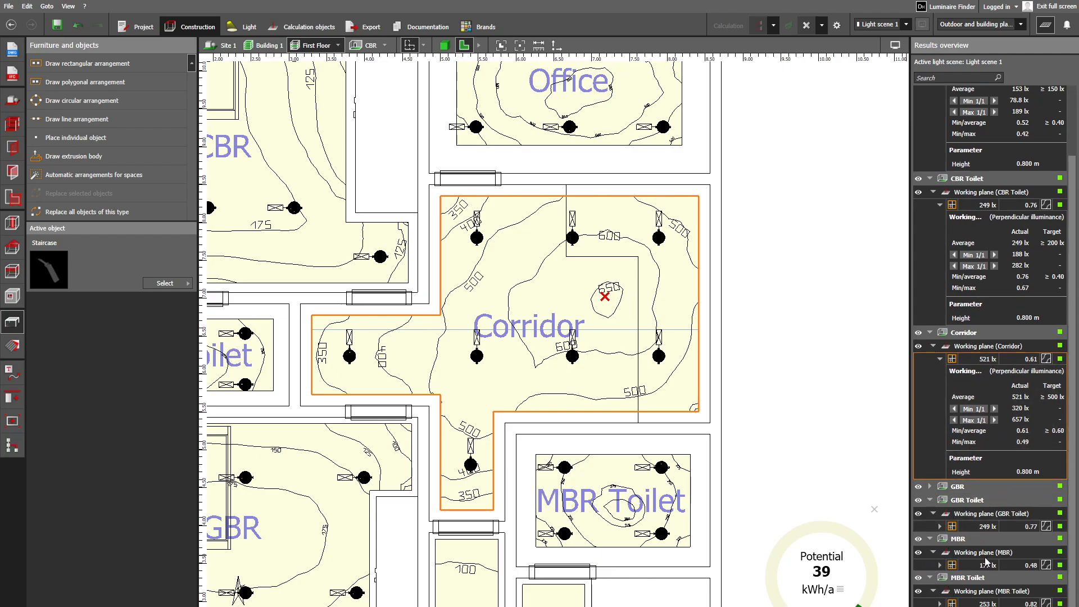
pyautogui.click(931, 500)
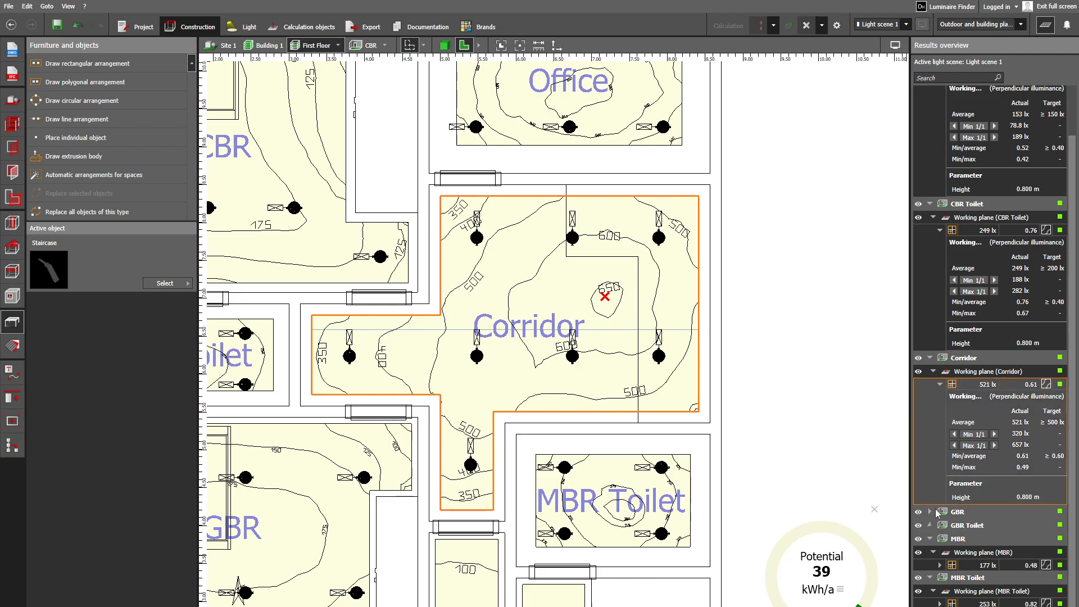
pyautogui.click(941, 384)
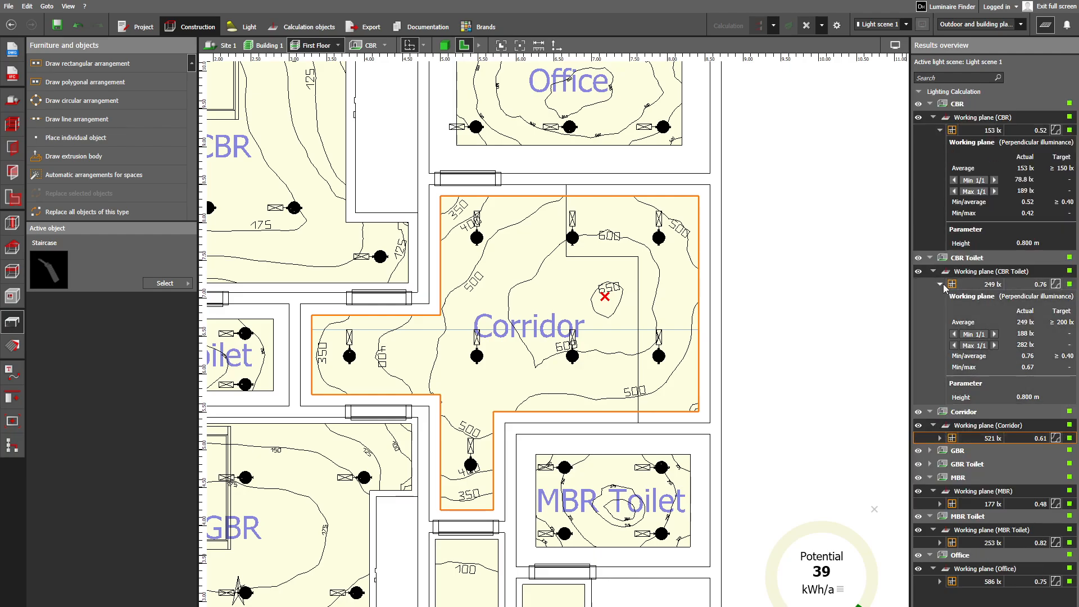
pyautogui.click(1009, 322)
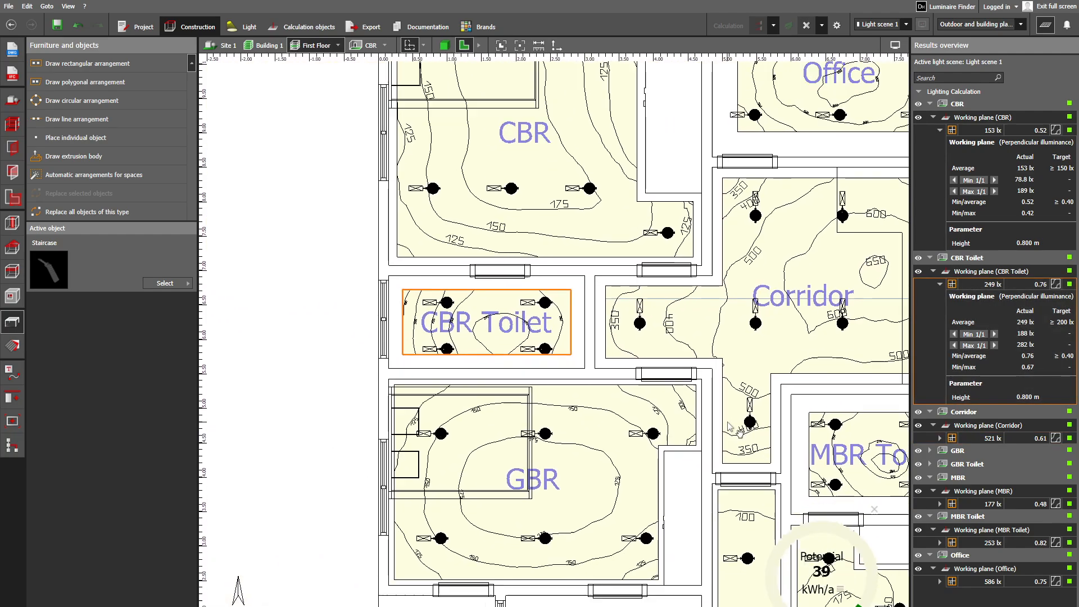
pyautogui.moveTo(797, 433); pyautogui.dragTo(573, 392, button='middle')
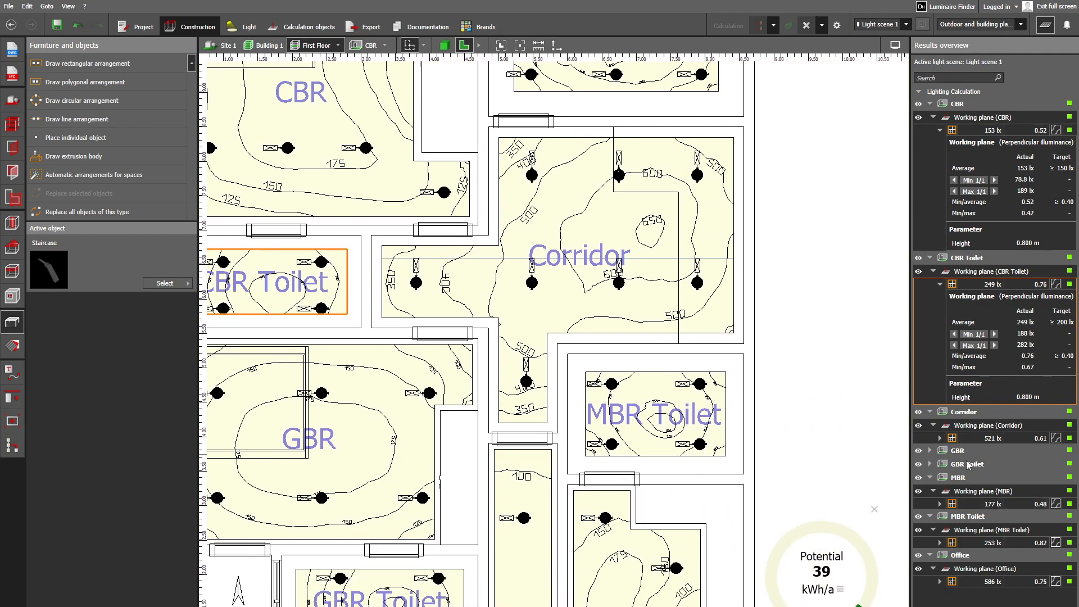
# - Display the GBR working plane's detailed results and examine the room's isolines in the plan
pyautogui.click(931, 452)
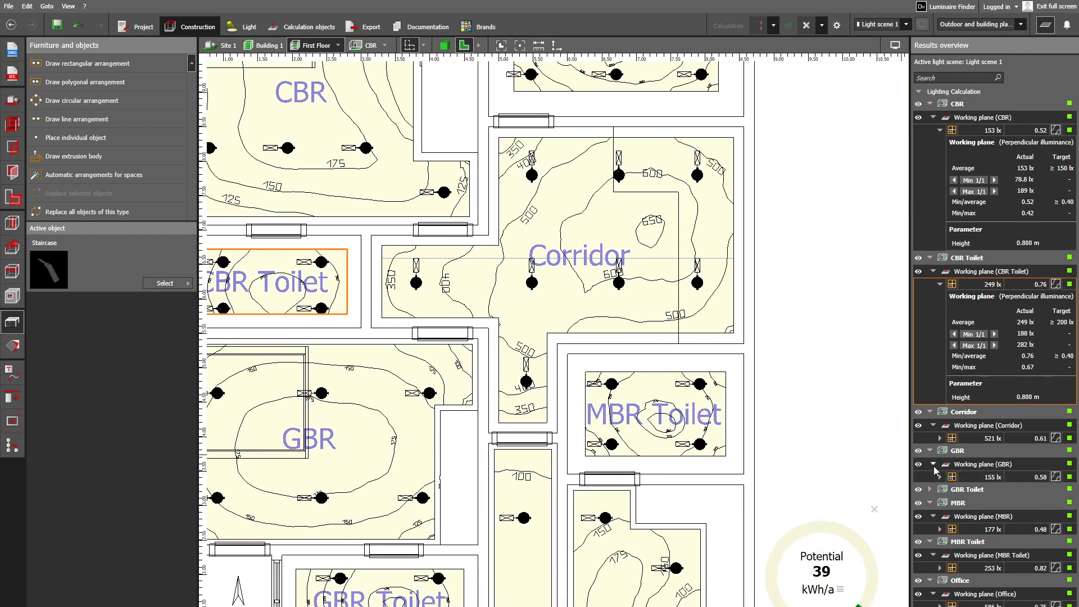
pyautogui.click(933, 464)
pyautogui.click(934, 464)
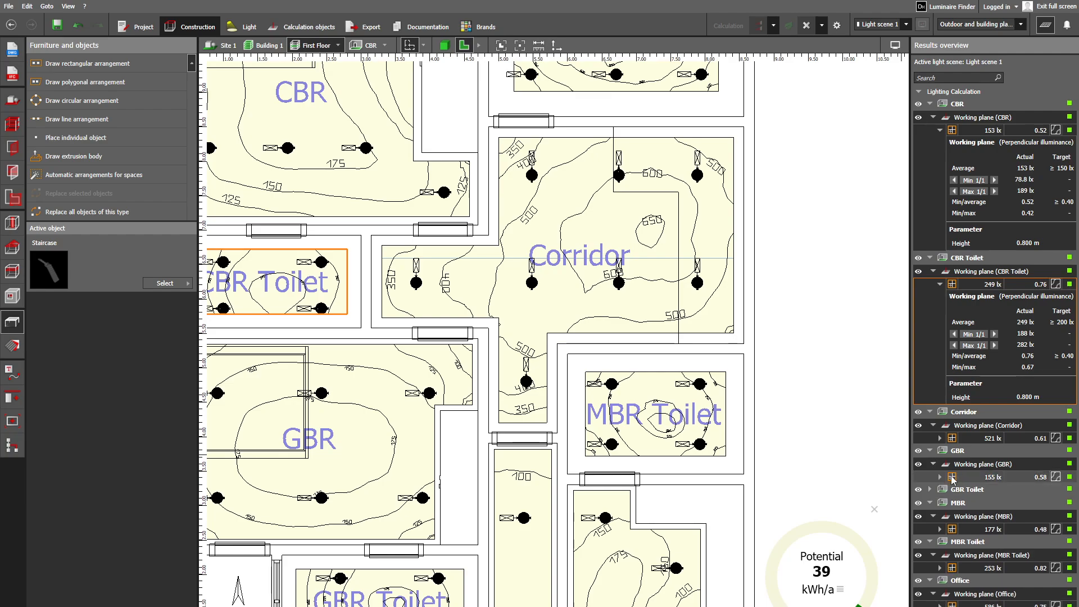
pyautogui.click(940, 477)
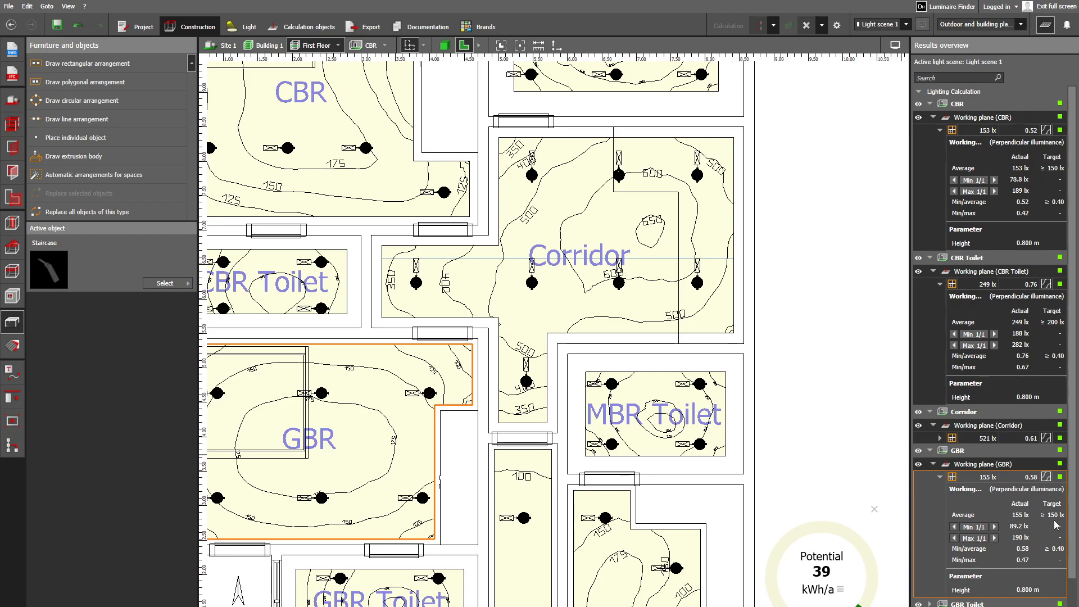
pyautogui.moveTo(412, 508); pyautogui.dragTo(501, 470, button='middle')
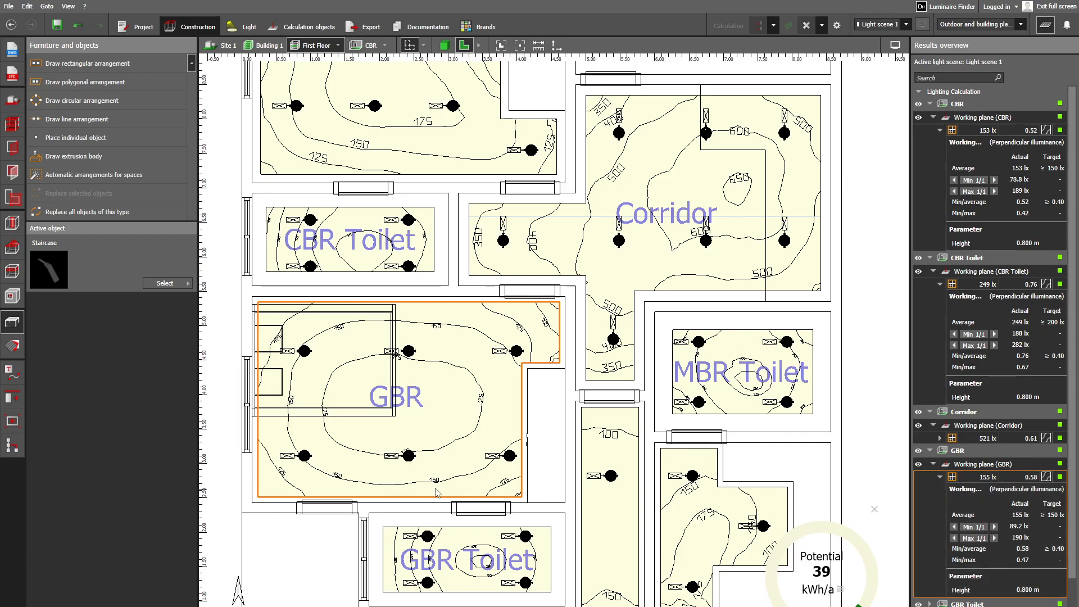
pyautogui.moveTo(546, 554); pyautogui.dragTo(537, 529, button='middle')
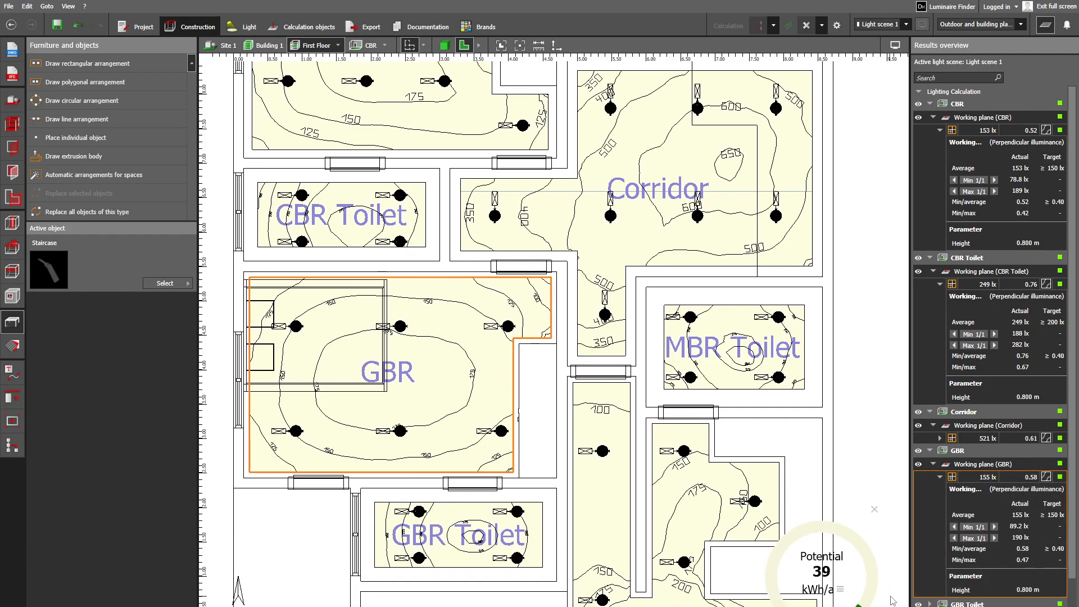
# - Display the GBR Toilet working plane's detailed results and examine the room's isolines in the plan
pyautogui.scroll(-2, 962, 579)
pyautogui.scroll(-1, 961, 580)
pyautogui.click(931, 526)
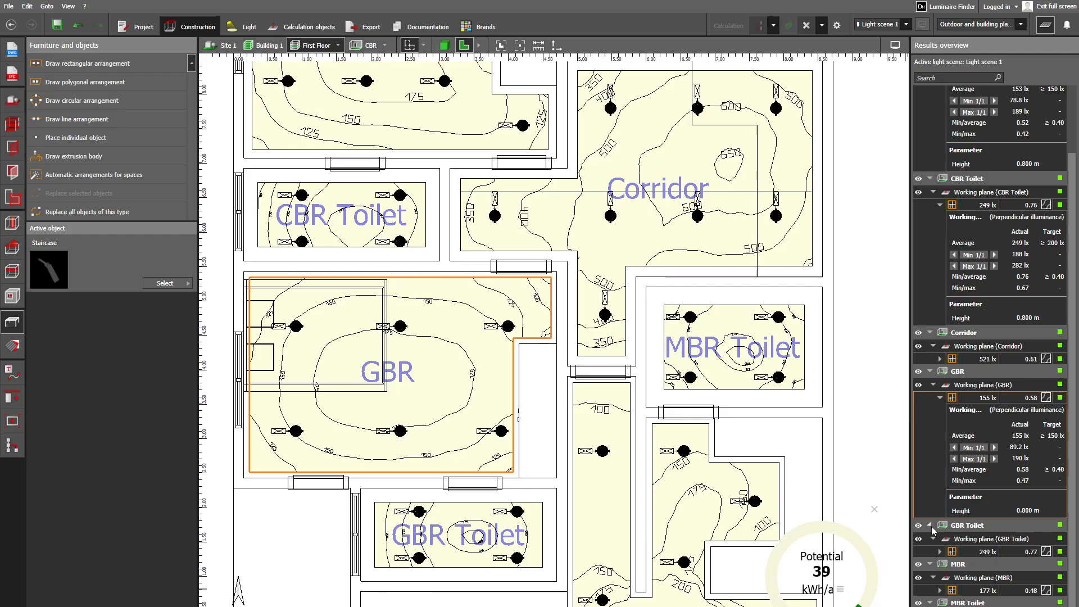
pyautogui.scroll(-1, 965, 540)
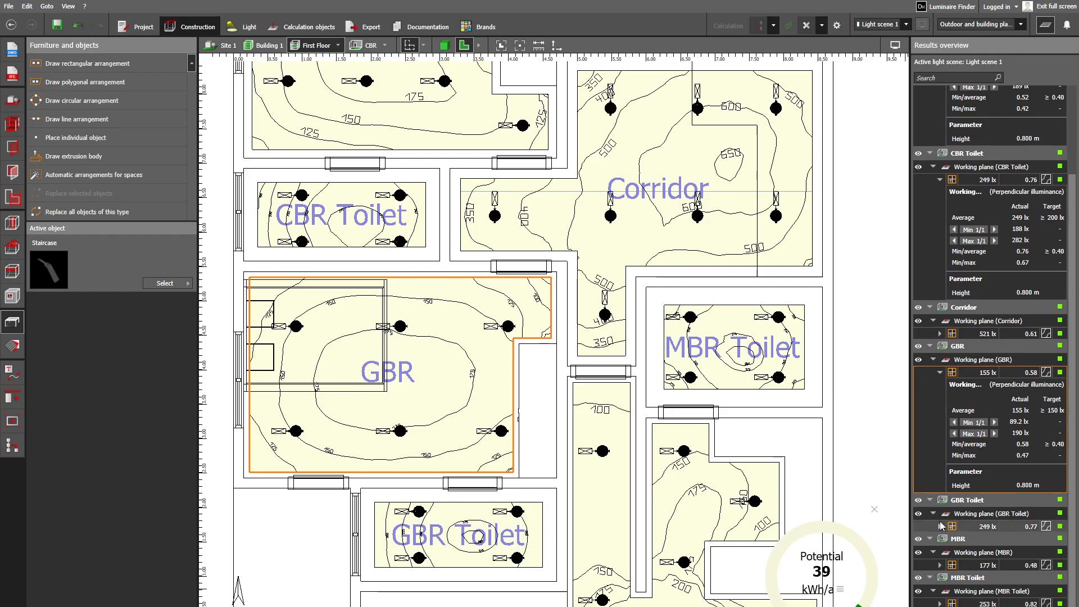
pyautogui.click(940, 527)
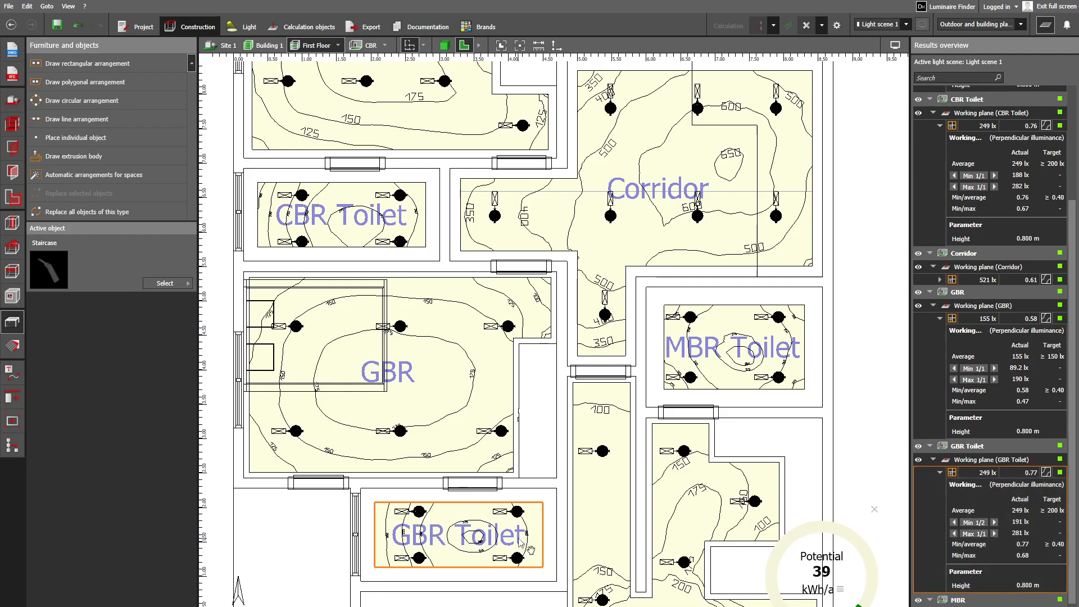
pyautogui.moveTo(529, 544); pyautogui.dragTo(525, 398, button='middle')
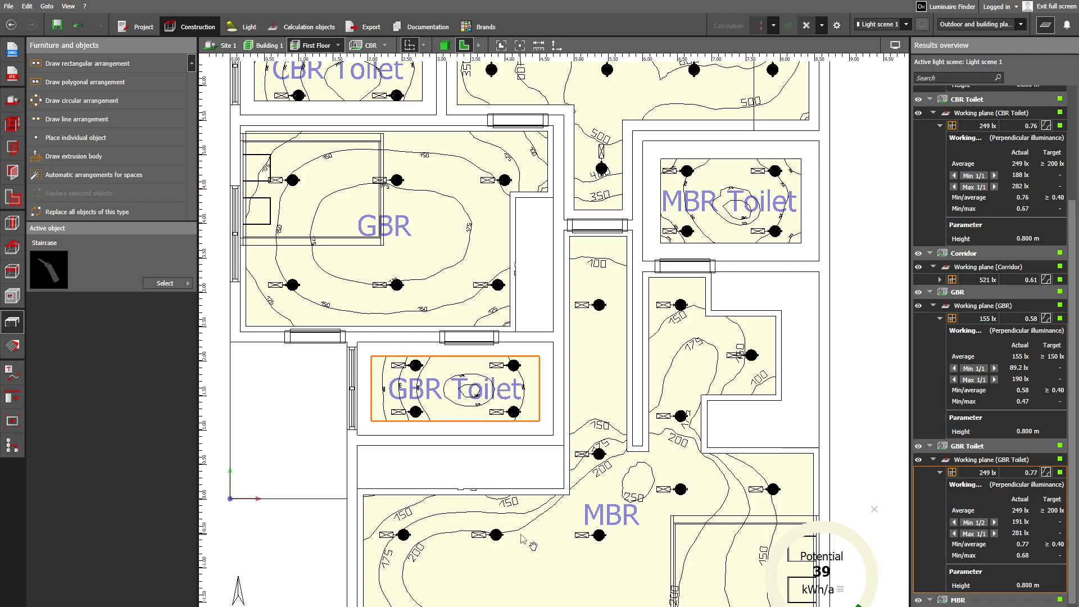
# - Display the MBR working plane's detailed results and compare its illuminance and uniformity with the targets
pyautogui.moveTo(438, 473); pyautogui.dragTo(366, 321, button='middle')
pyautogui.scroll(-3, 953, 562)
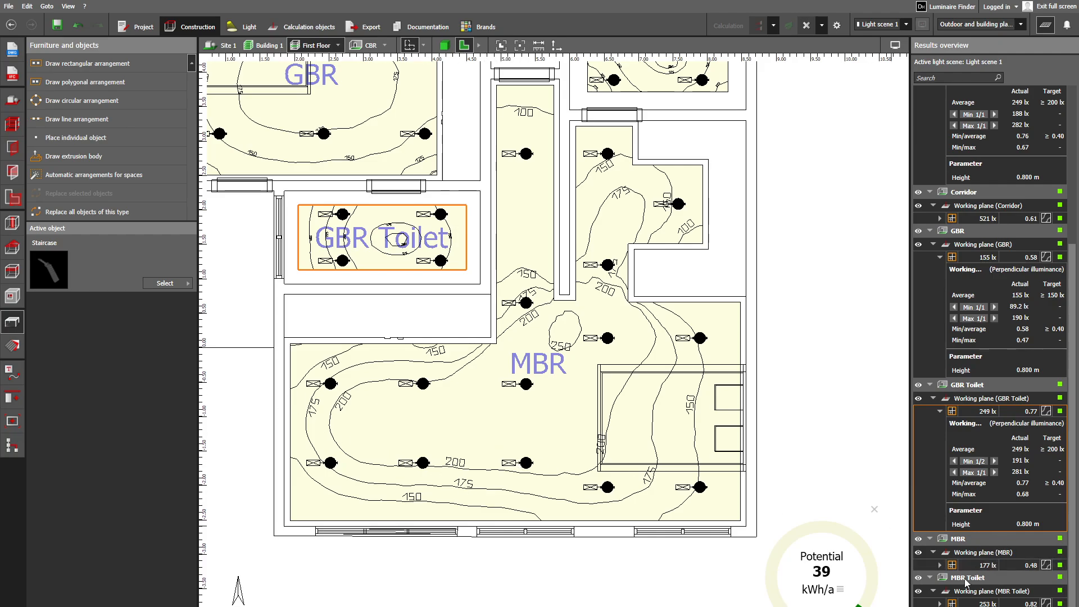
pyautogui.click(929, 539)
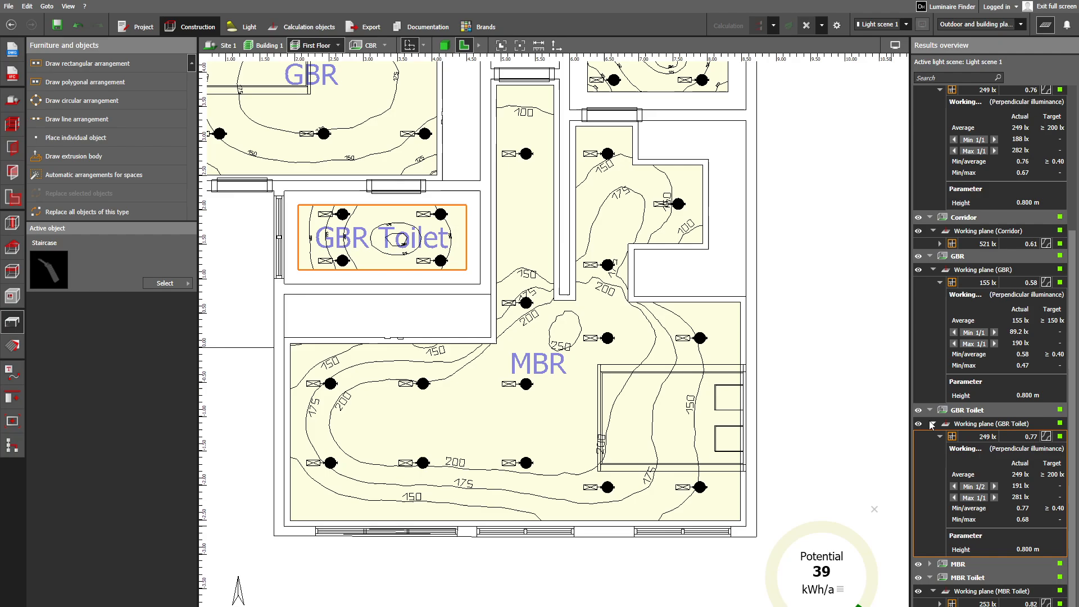
pyautogui.click(929, 565)
pyautogui.click(930, 565)
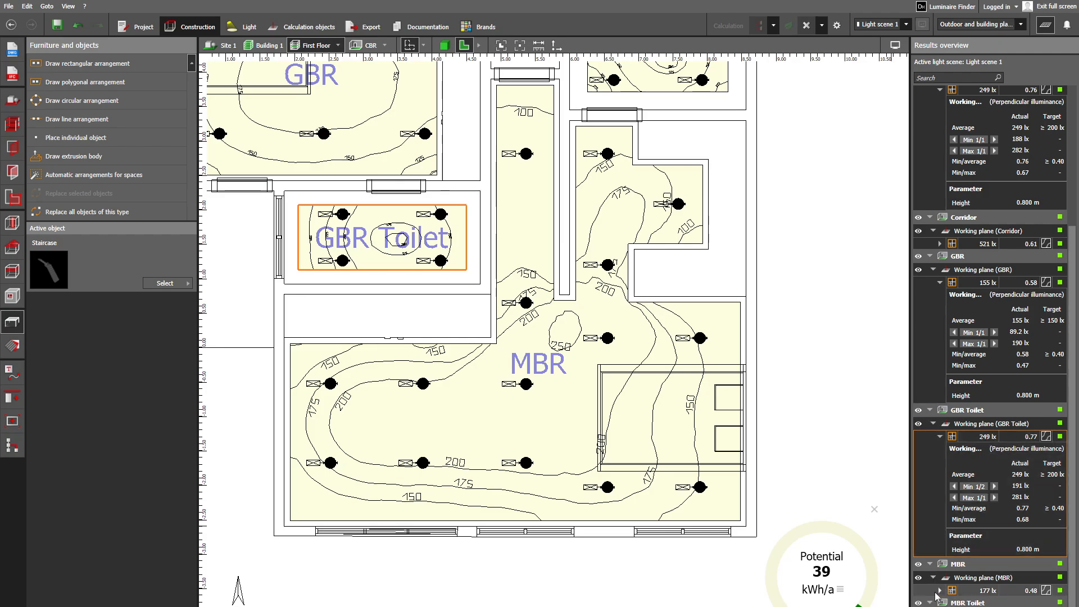
pyautogui.click(936, 594)
pyautogui.click(939, 591)
pyautogui.scroll(-2, 967, 592)
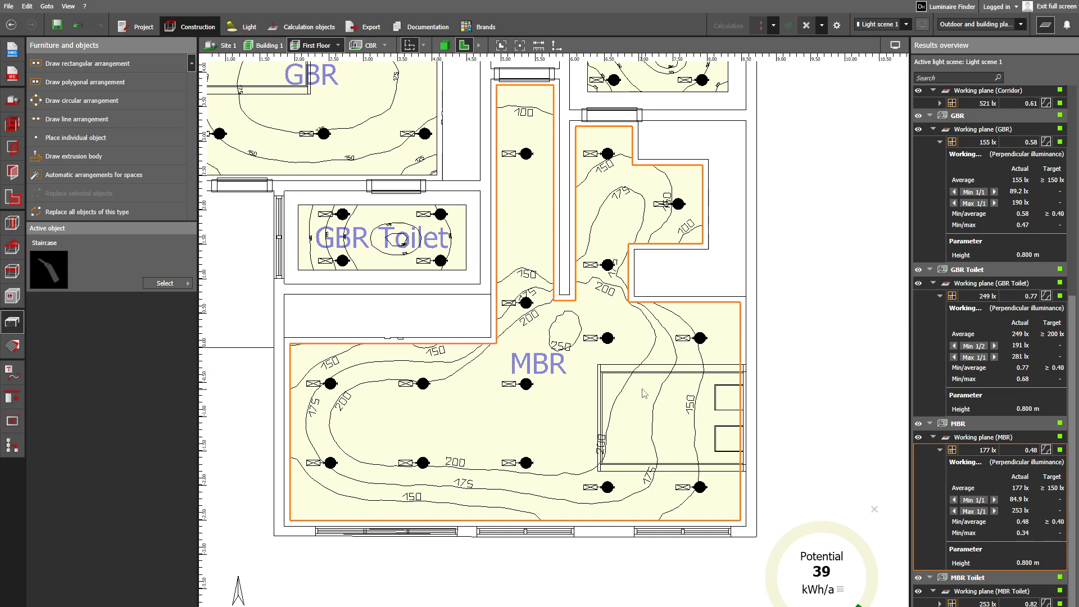
# - Display the MBR Toilet working plane's detailed results and examine the room's isolines in the plan
pyautogui.moveTo(425, 346); pyautogui.dragTo(428, 455, button='middle')
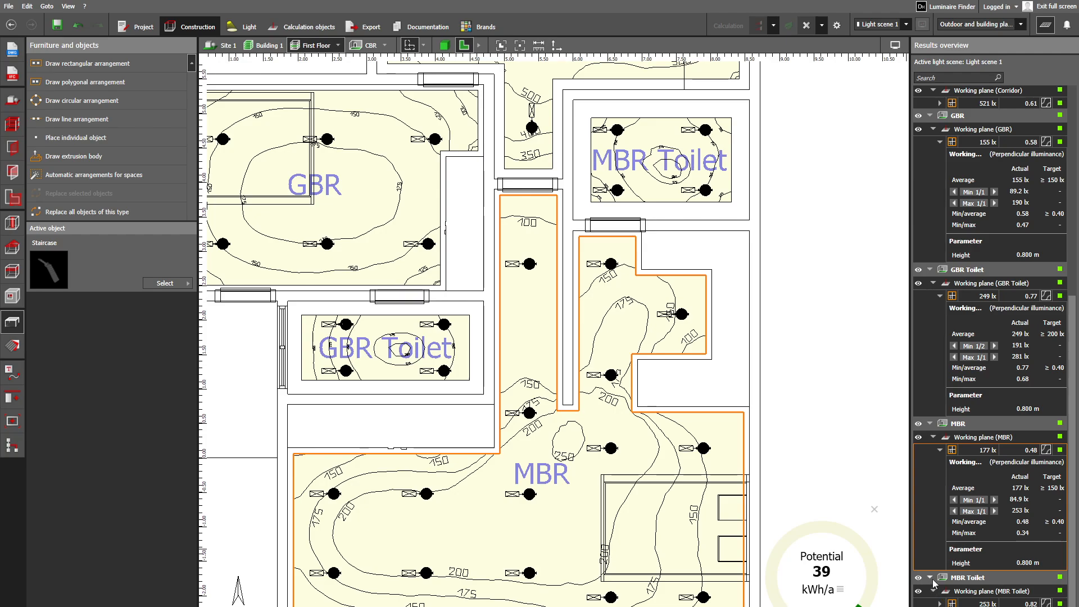
pyautogui.scroll(1, 933, 583)
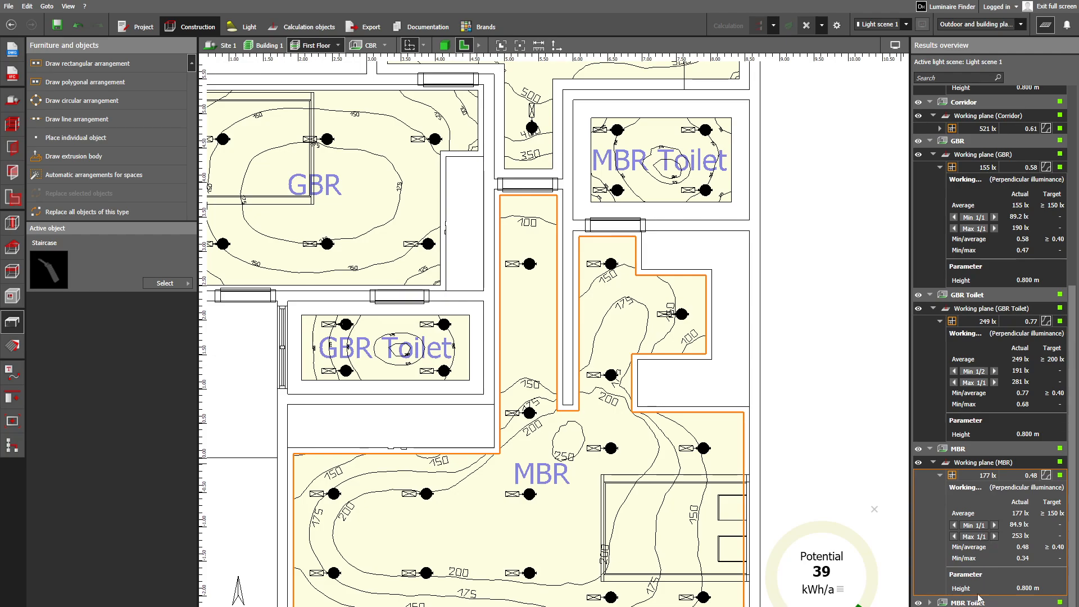
pyautogui.scroll(-1, 958, 596)
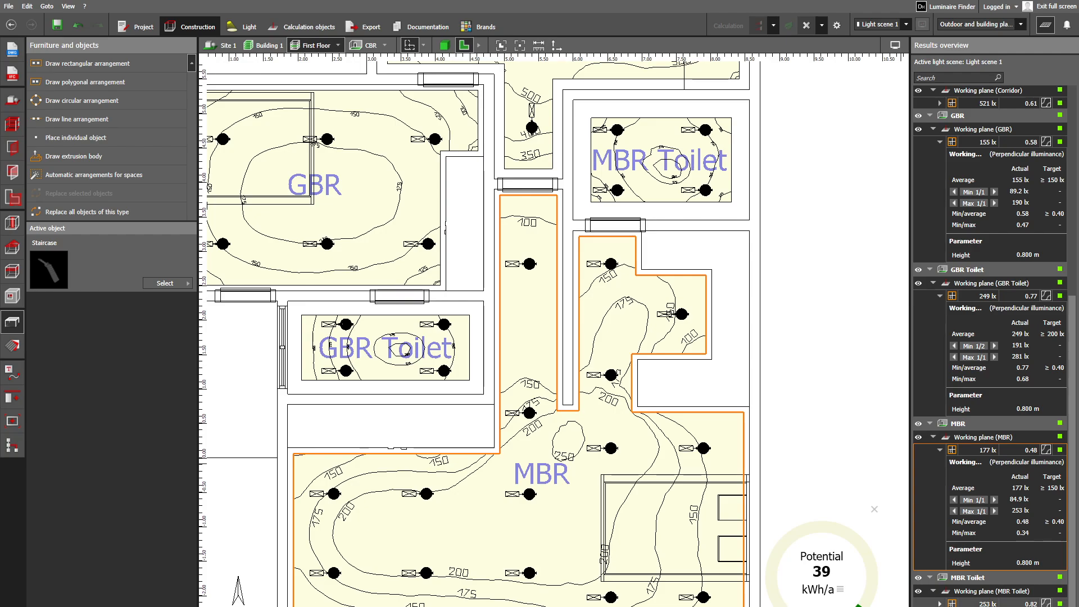
pyautogui.click(939, 604)
pyautogui.scroll(-4, 974, 572)
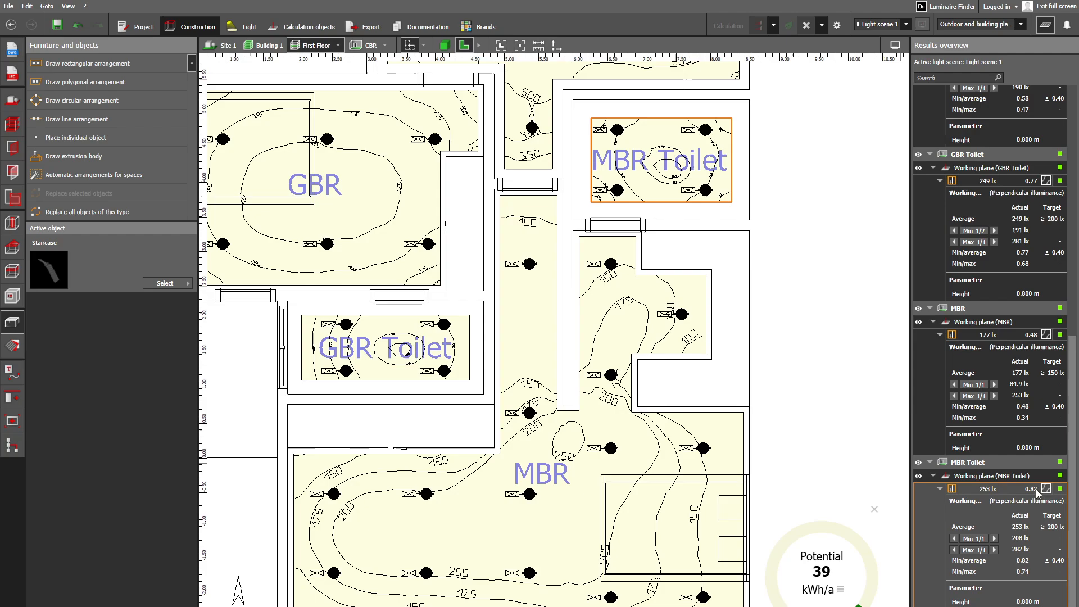
pyautogui.scroll(1, 990, 573)
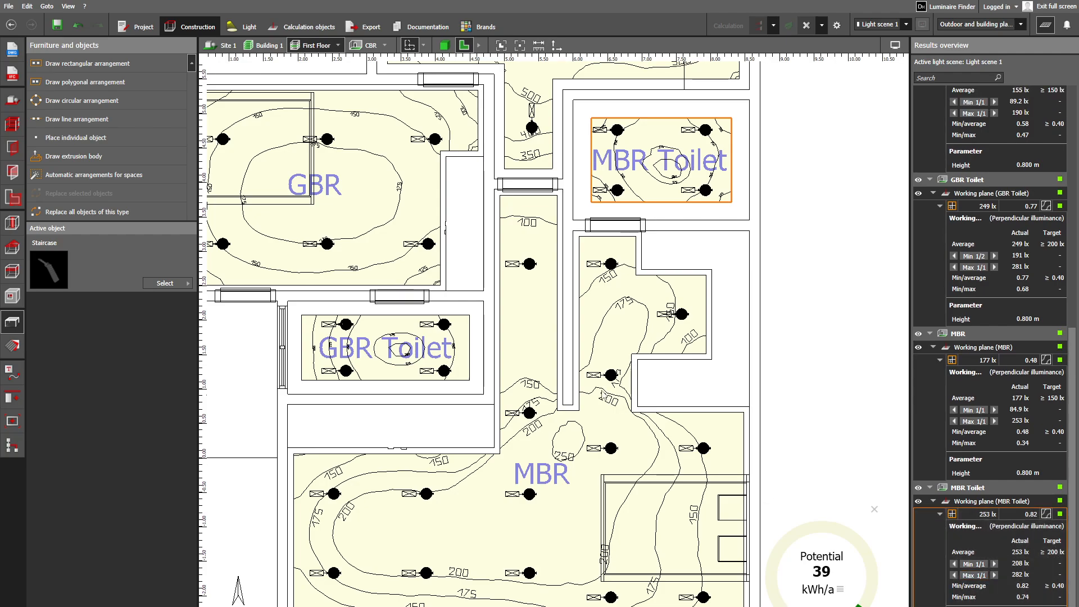
pyautogui.moveTo(593, 316); pyautogui.dragTo(576, 489, button='middle')
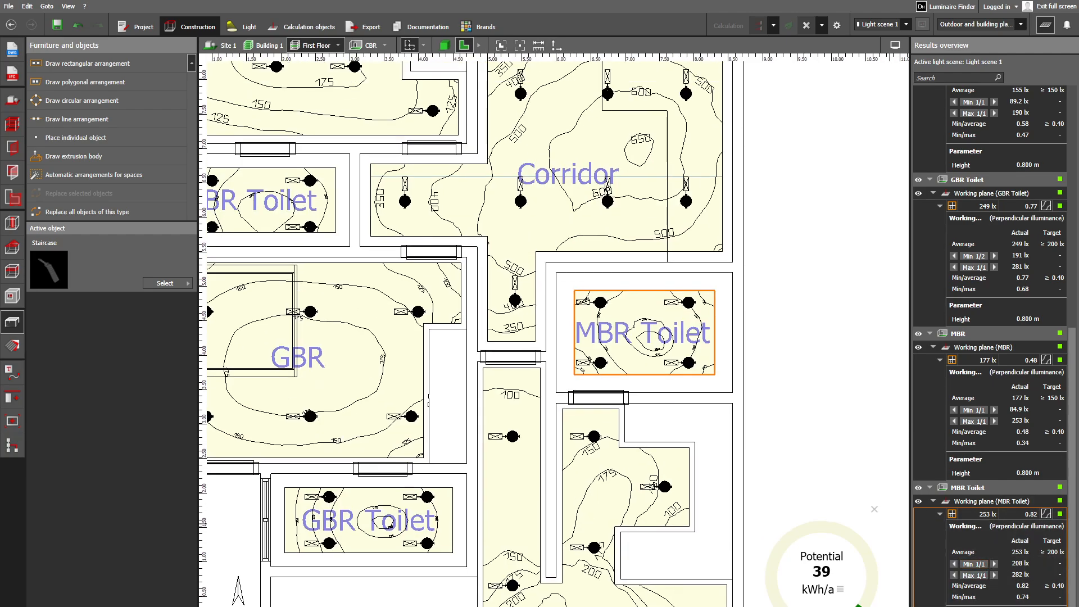
# - Display the Office working plane's detailed results and examine its isolines and target values
pyautogui.scroll(-1, 989, 345)
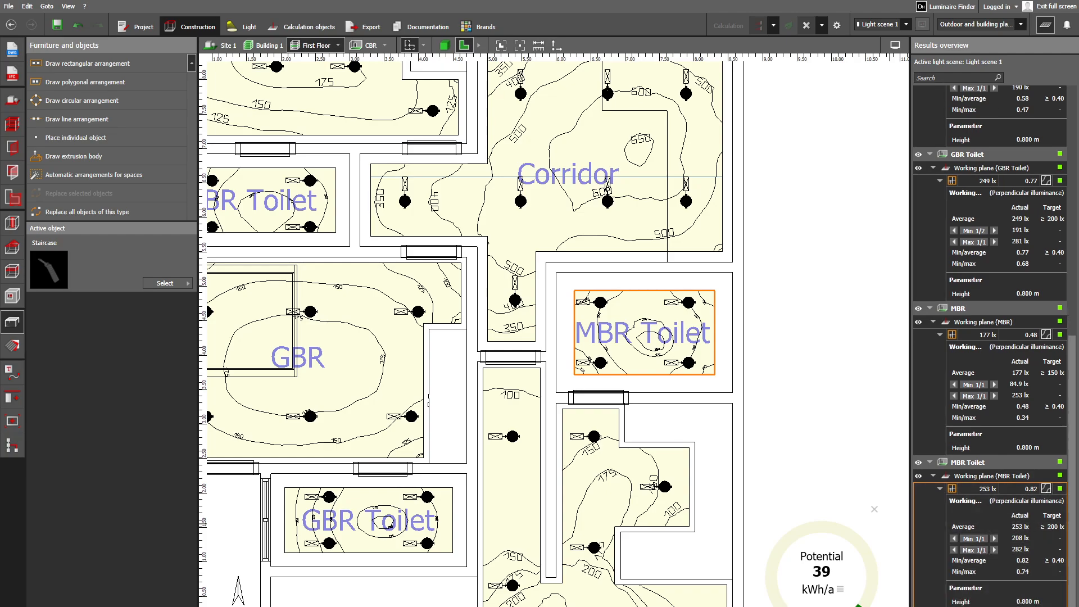
pyautogui.scroll(-3, 965, 601)
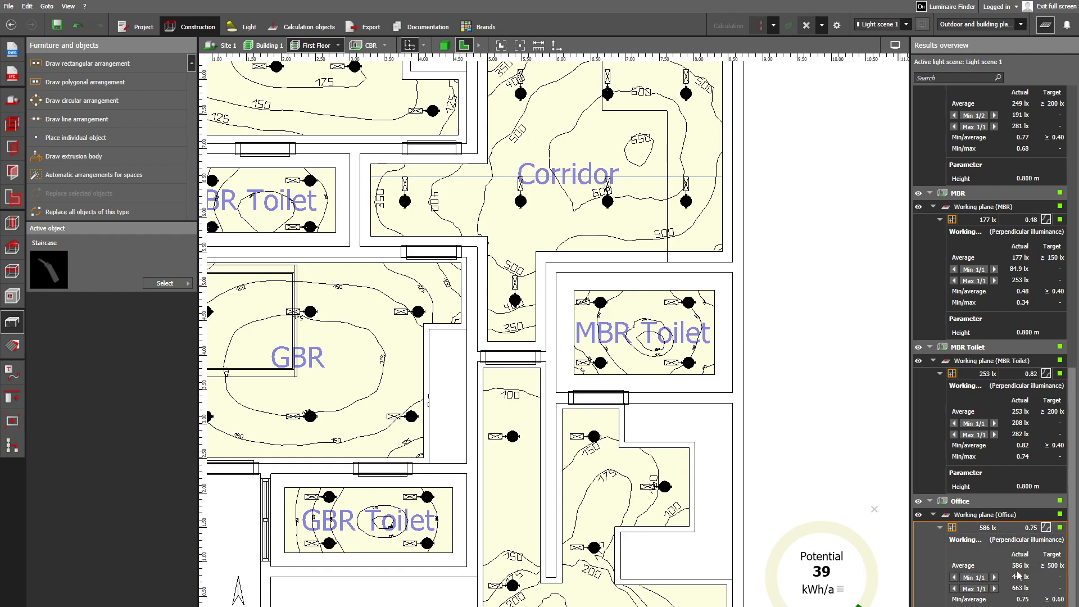
pyautogui.moveTo(481, 90); pyautogui.dragTo(479, 282, button='middle')
pyautogui.moveTo(525, 169); pyautogui.dragTo(449, 317, button='middle')
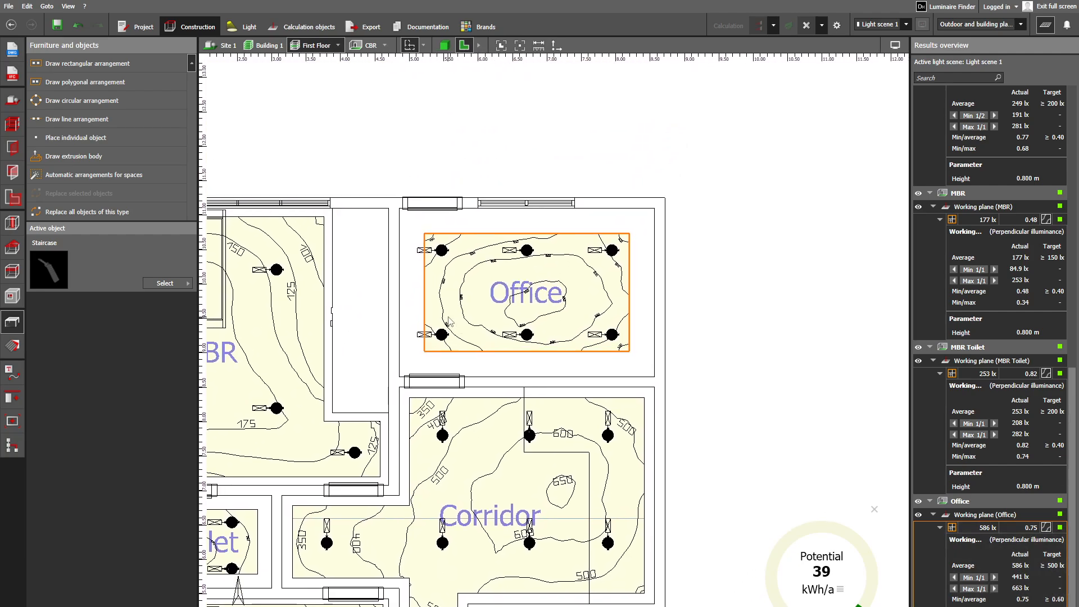
pyautogui.scroll(2, 496, 309)
pyautogui.moveTo(535, 297); pyautogui.dragTo(461, 311, button='middle')
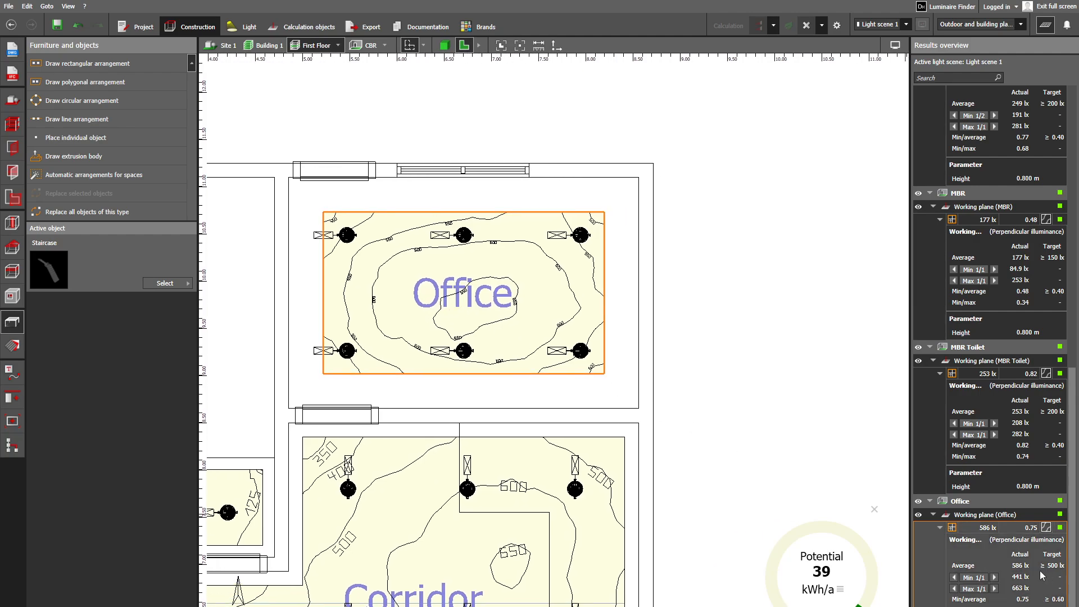
pyautogui.scroll(1, 1038, 576)
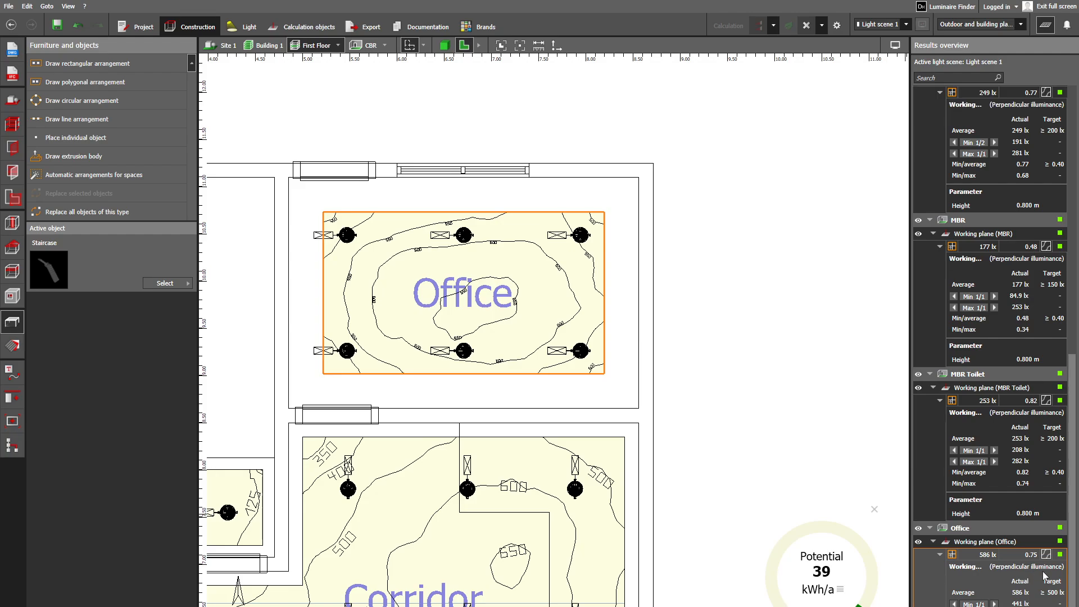
pyautogui.scroll(-1, 1045, 599)
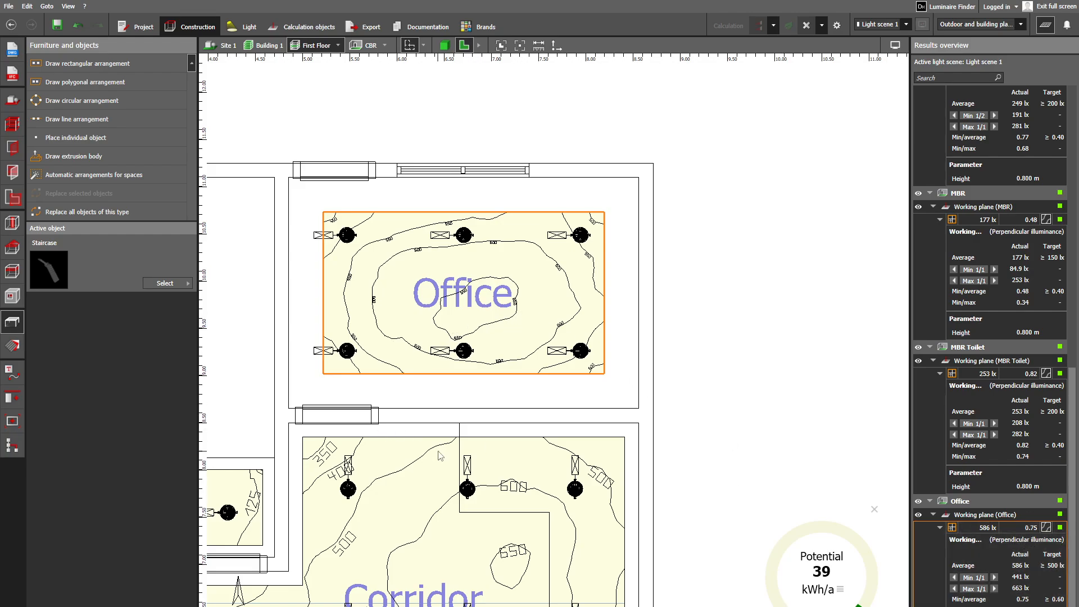
# - View the whole First Floor layout and switch the plan and results to the Ground Floor
pyautogui.scroll(-3, 485, 416)
pyautogui.scroll(-3, 484, 416)
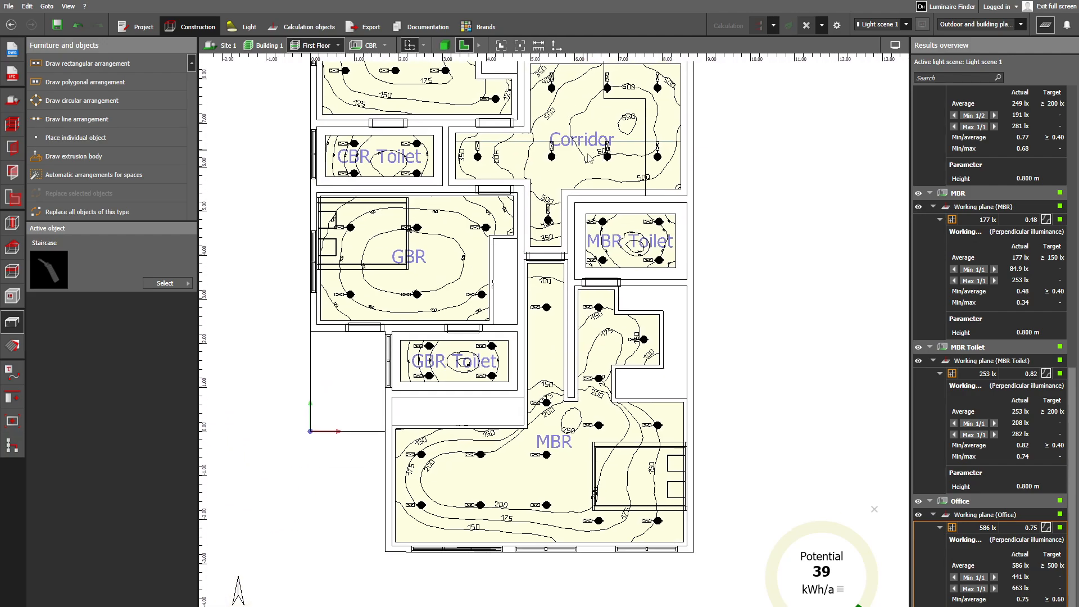
pyautogui.moveTo(457, 270); pyautogui.dragTo(471, 363, button='middle')
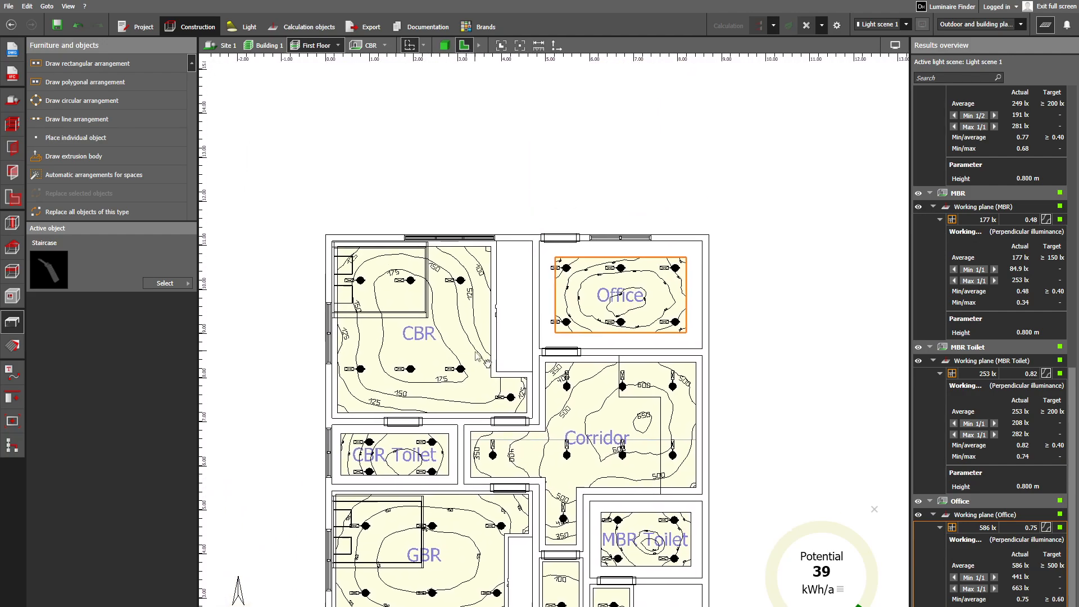
pyautogui.click(337, 45)
pyautogui.click(368, 73)
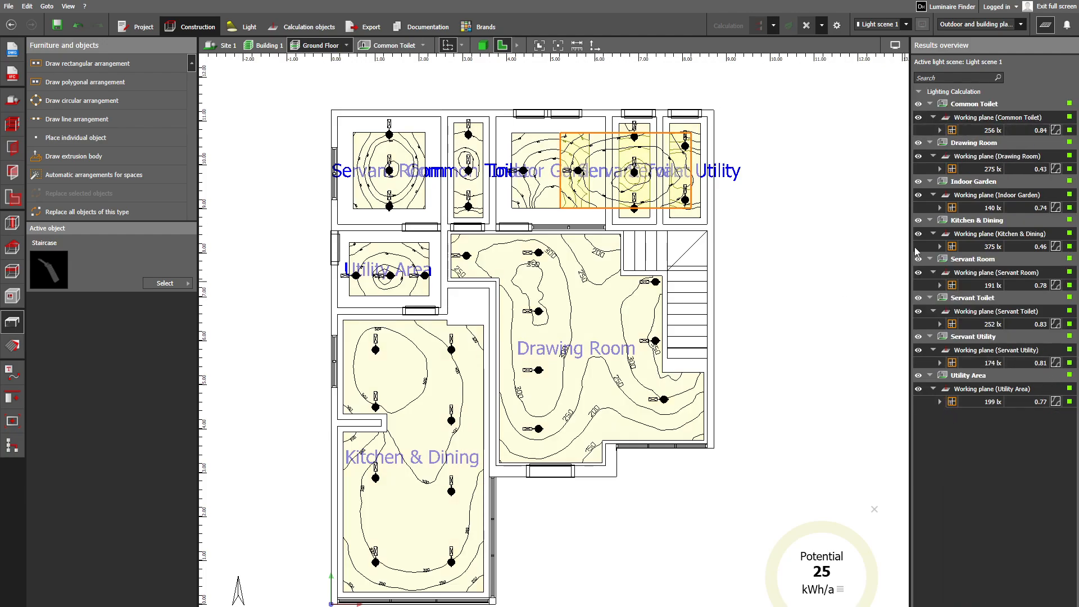
# - Display the detailed working plane results for the Common Toilet, Drawing Room and Indoor Garden
pyautogui.click(940, 130)
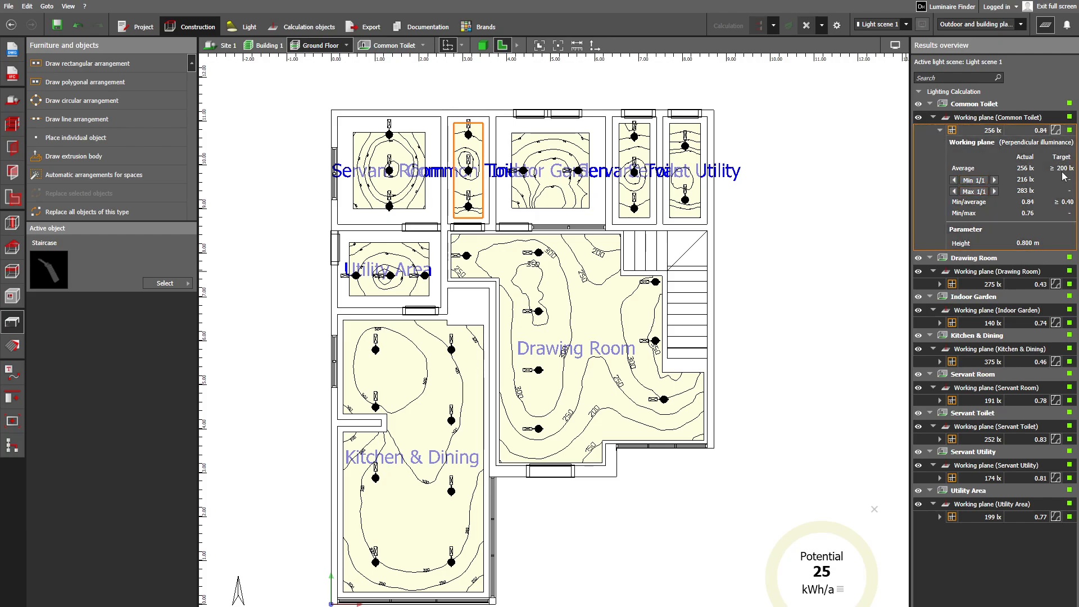
pyautogui.click(939, 285)
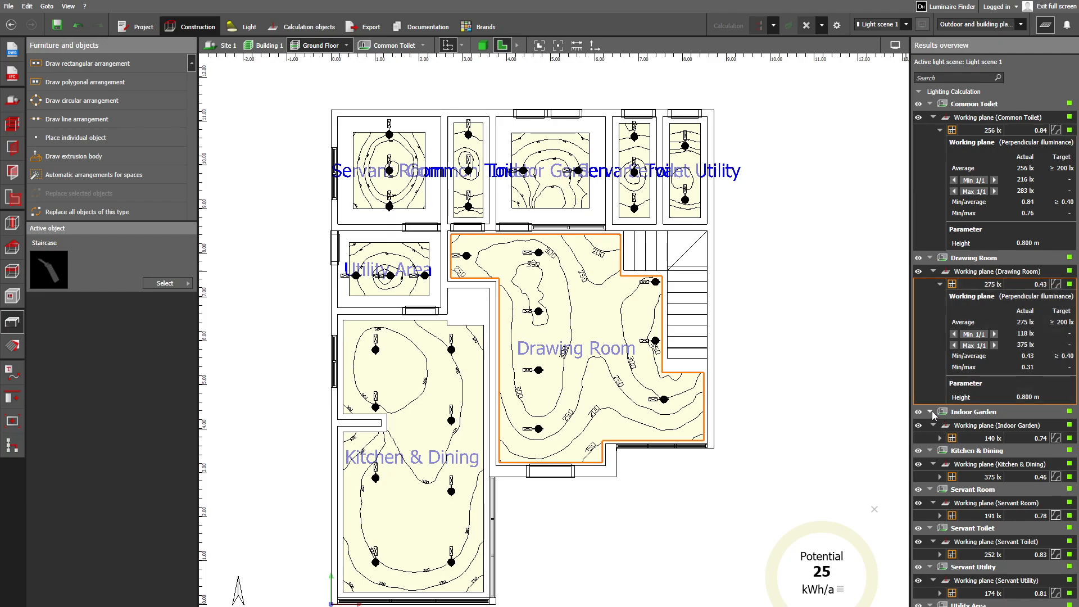
pyautogui.click(940, 438)
pyautogui.scroll(-1, 984, 462)
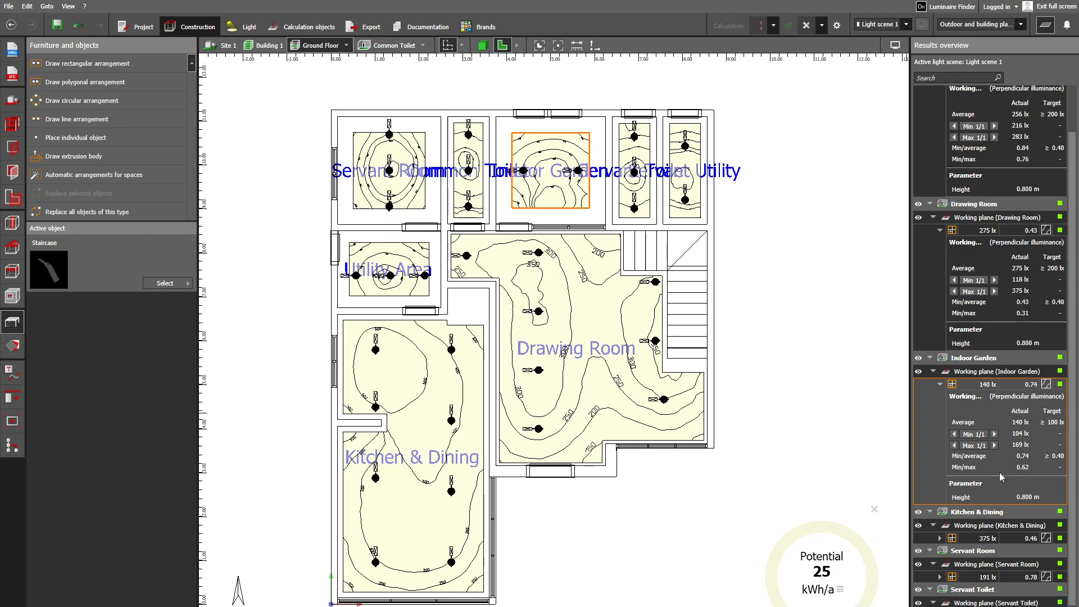
# - Display the Kitchen & Dining working plane's detailed results and compare them with the targets
pyautogui.scroll(-1, 990, 521)
pyautogui.click(930, 487)
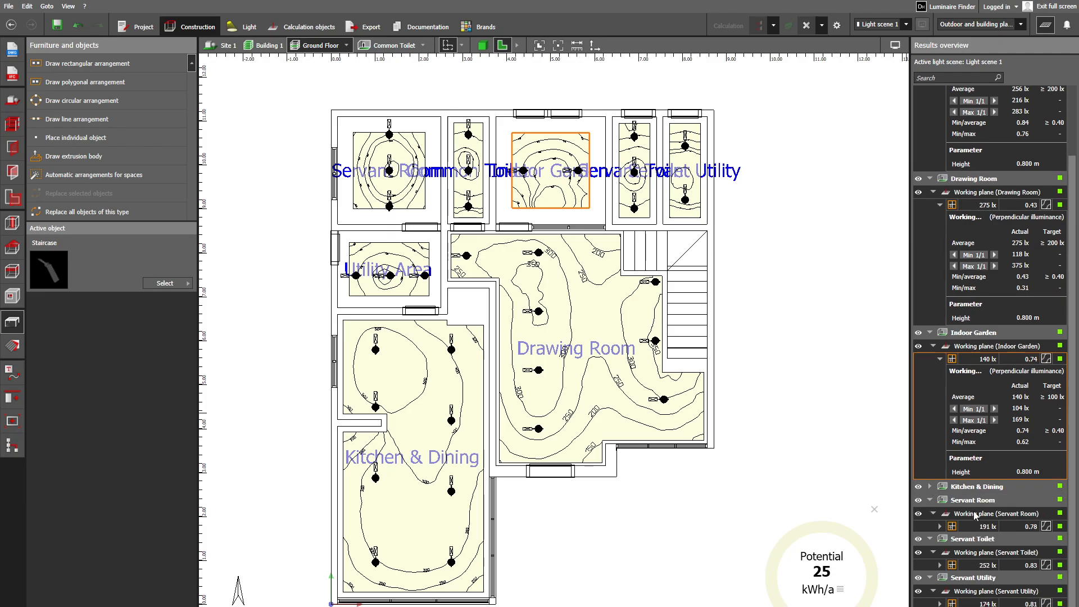
pyautogui.click(930, 487)
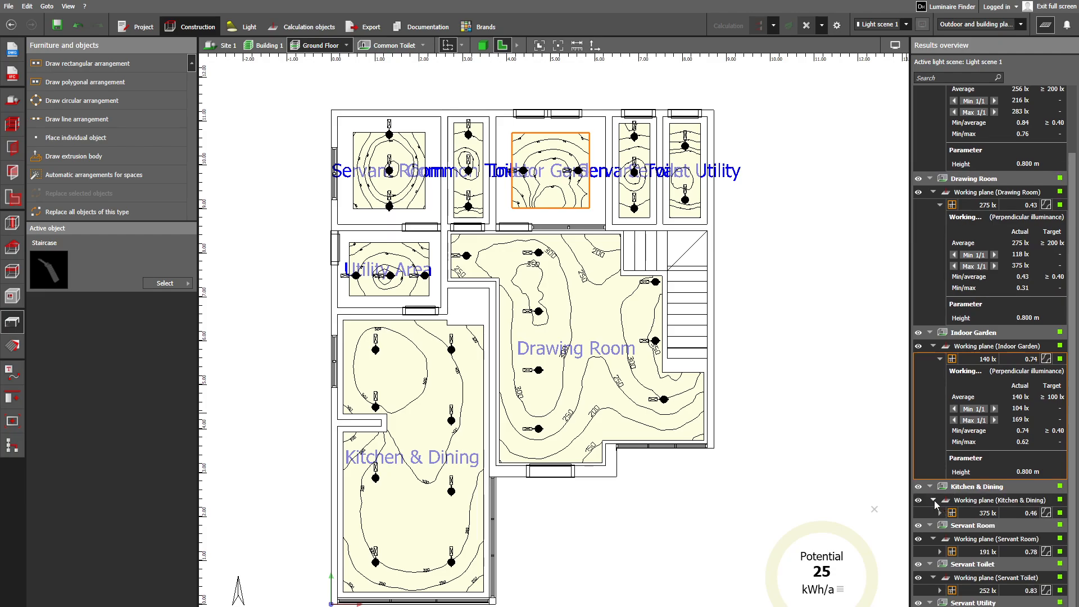
pyautogui.click(940, 513)
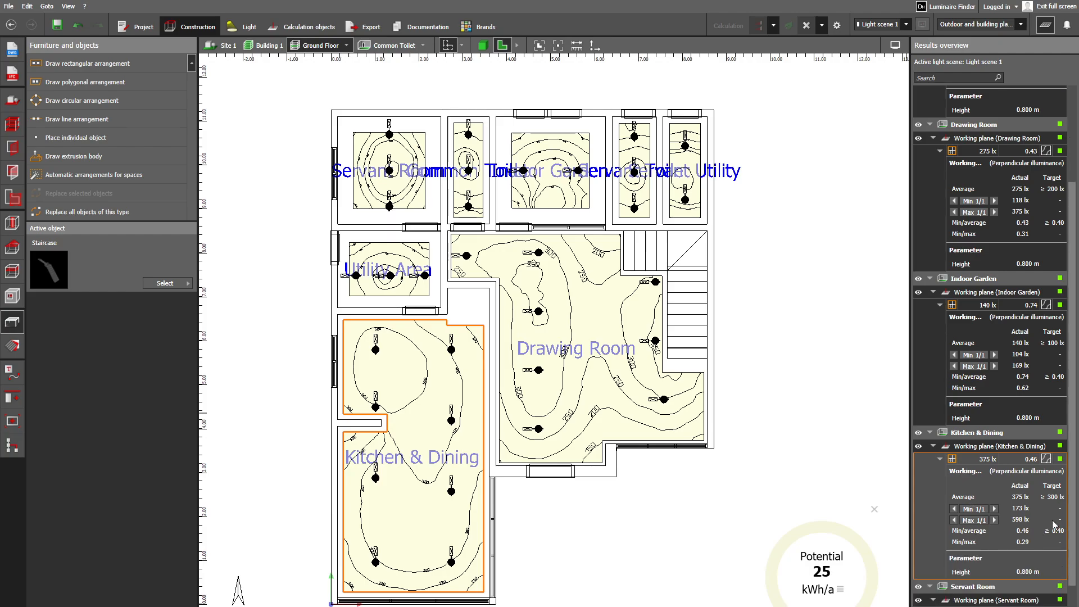
pyautogui.scroll(-3, 1007, 488)
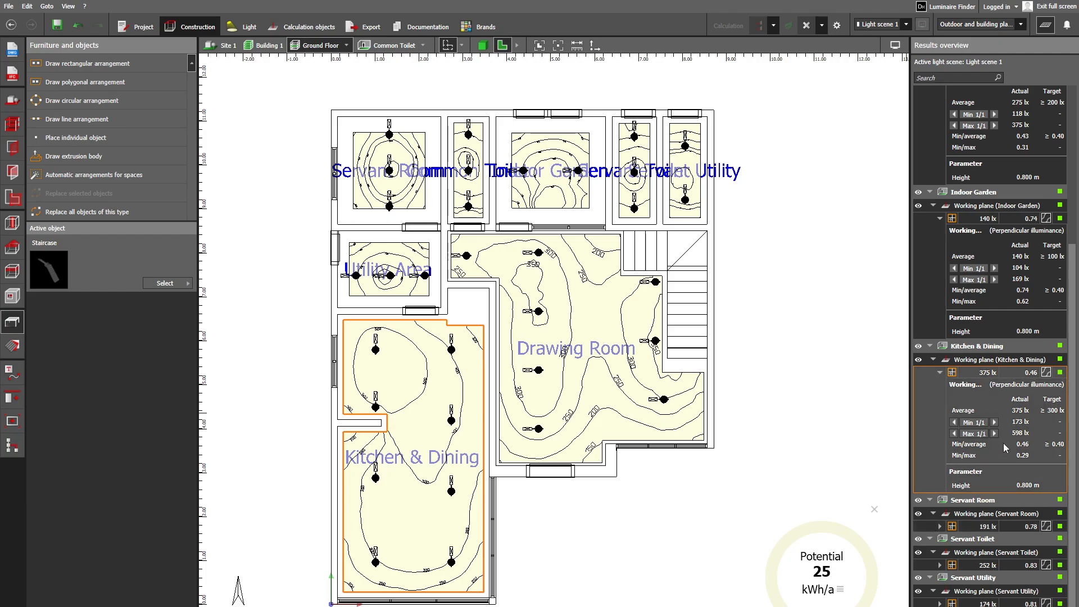
pyautogui.click(931, 501)
pyautogui.click(931, 525)
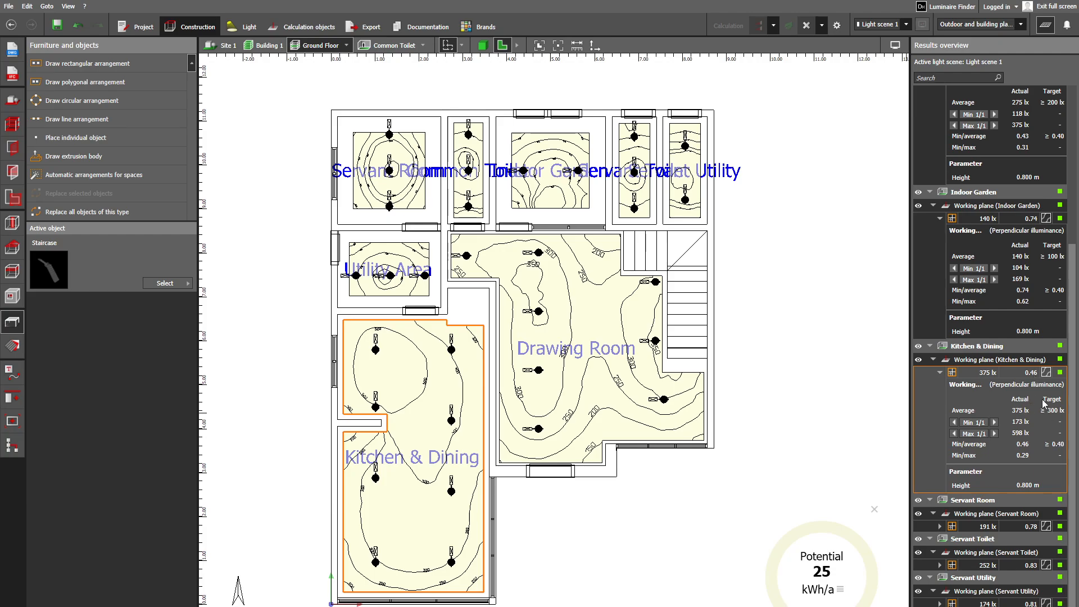
# - Locate the minimum and maximum illuminance points of the Kitchen & Dining working plane in the plan
pyautogui.click(954, 423)
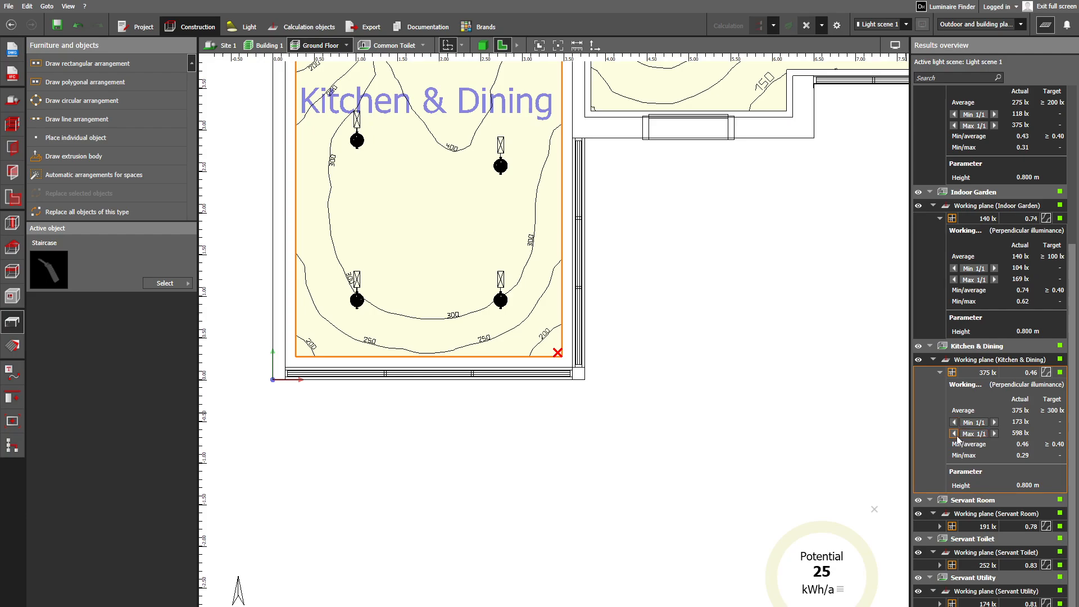
pyautogui.click(953, 434)
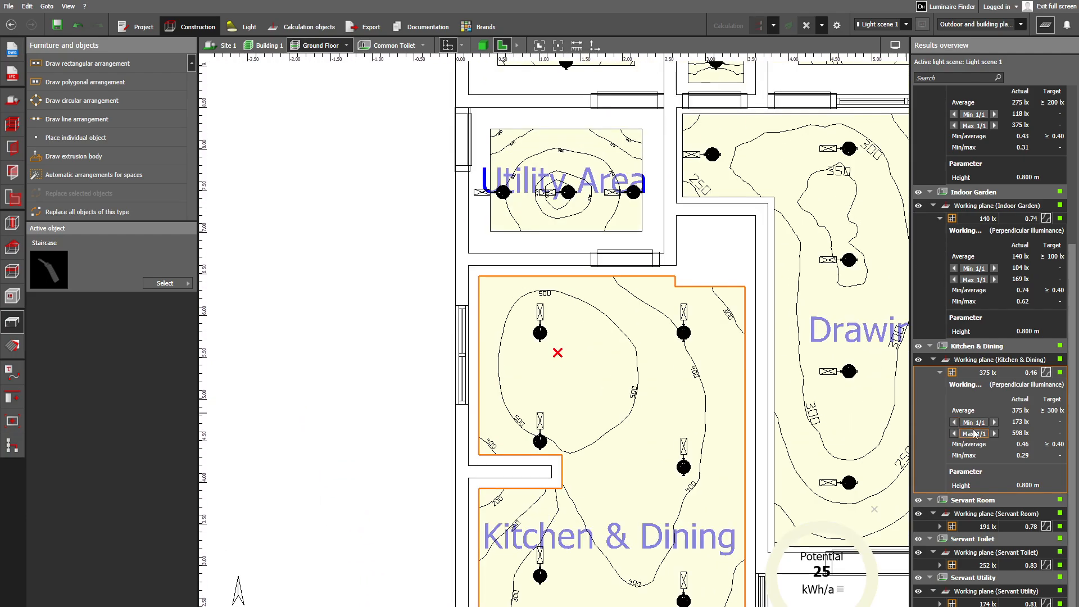
pyautogui.scroll(-1, 676, 450)
pyautogui.scroll(-4, 668, 470)
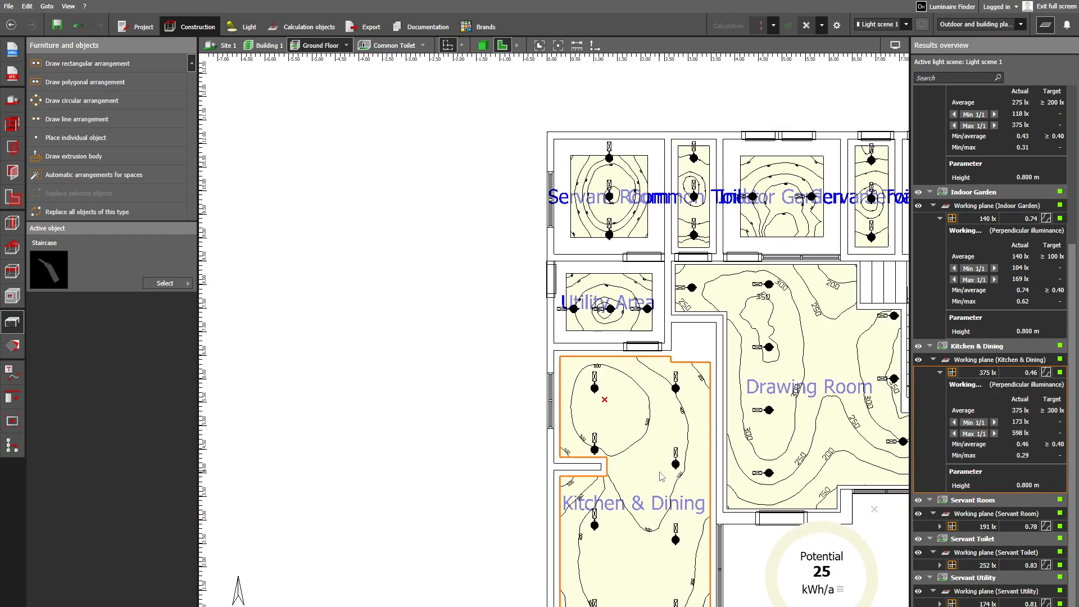
pyautogui.moveTo(655, 559); pyautogui.dragTo(608, 373, button='middle')
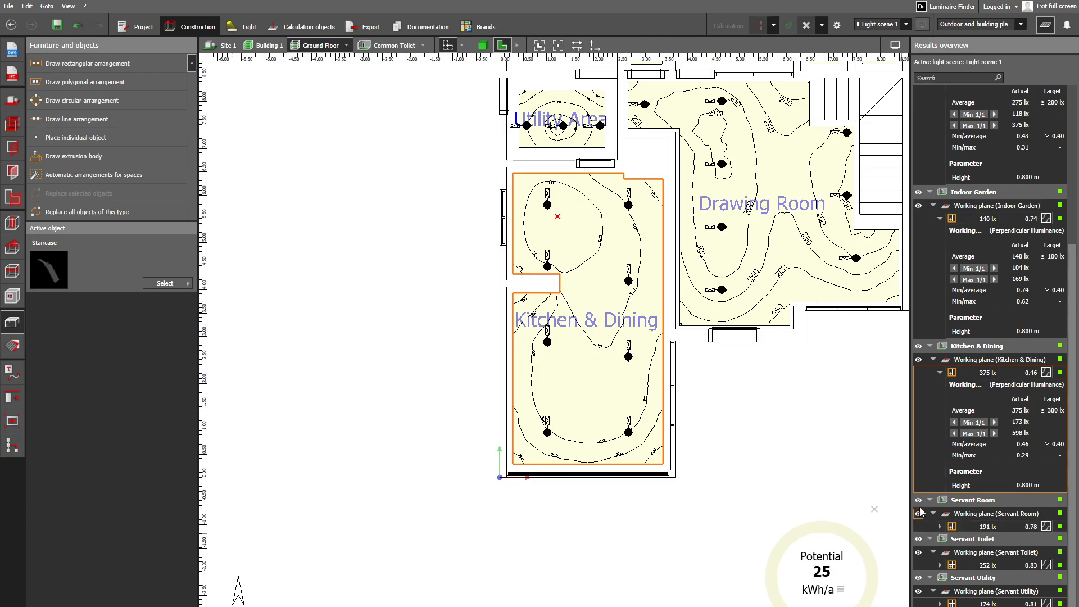
# - Display the Servant Room working plane's detailed results, compare them with the targets and review the room in the Ground Floor plan
pyautogui.scroll(1, 929, 501)
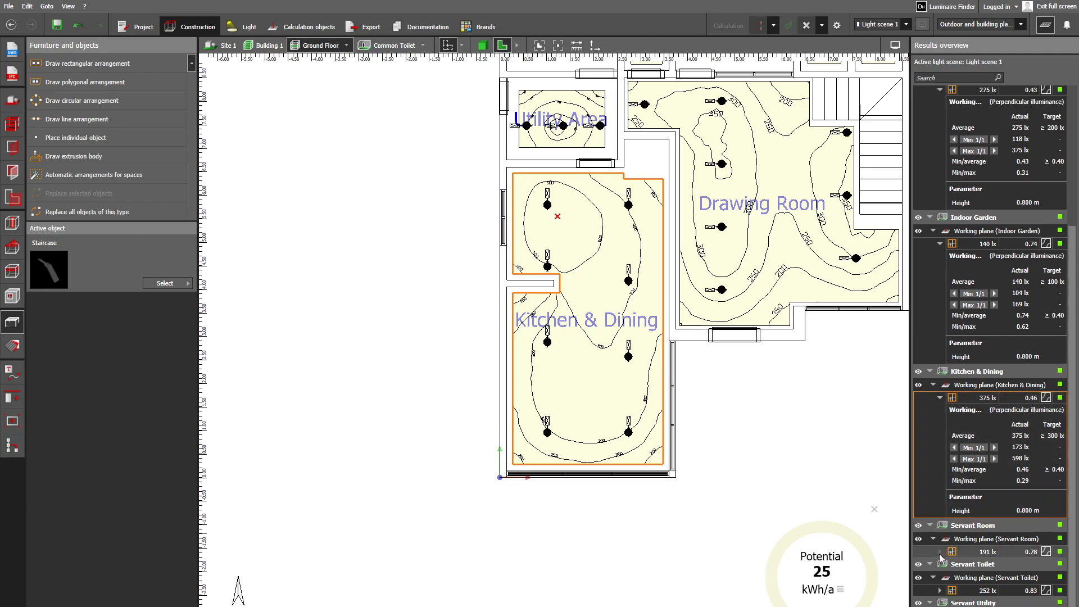
pyautogui.click(939, 551)
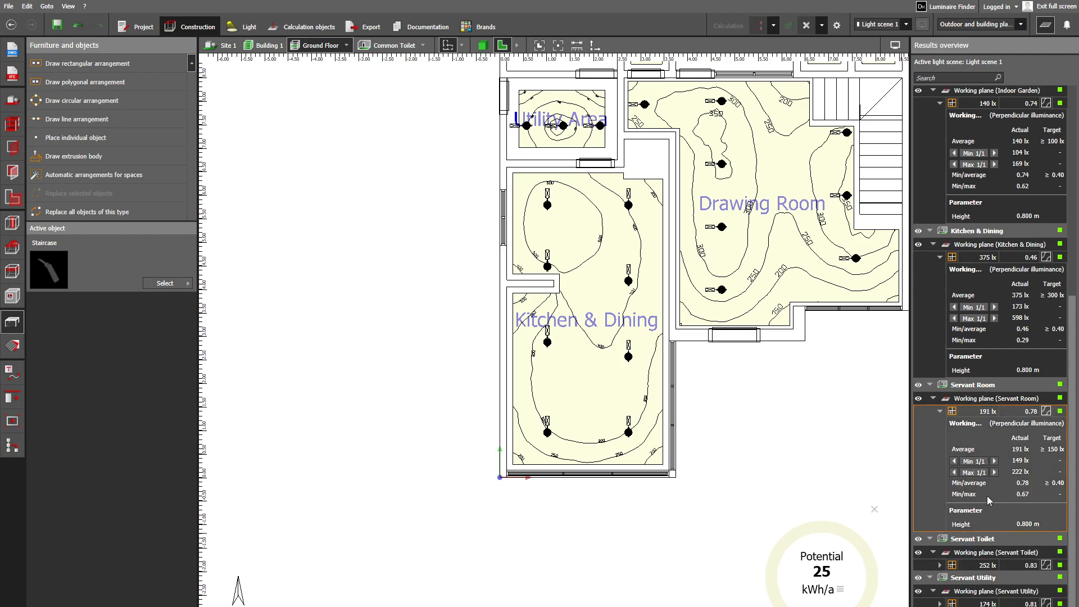
pyautogui.scroll(-1, 750, 428)
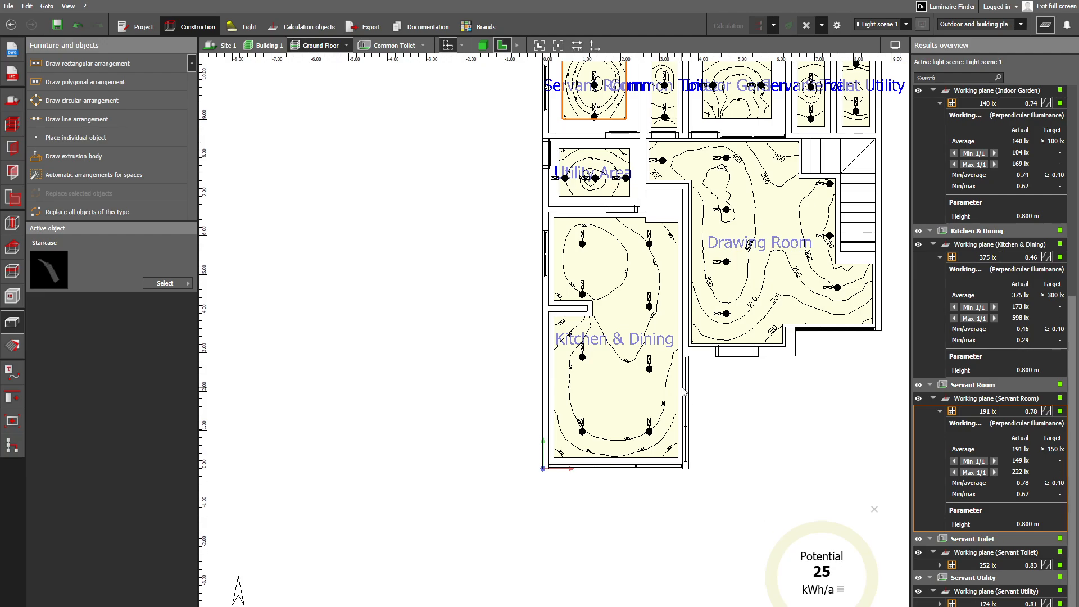
pyautogui.scroll(1, 686, 360)
pyautogui.moveTo(759, 415); pyautogui.dragTo(691, 498, button='middle')
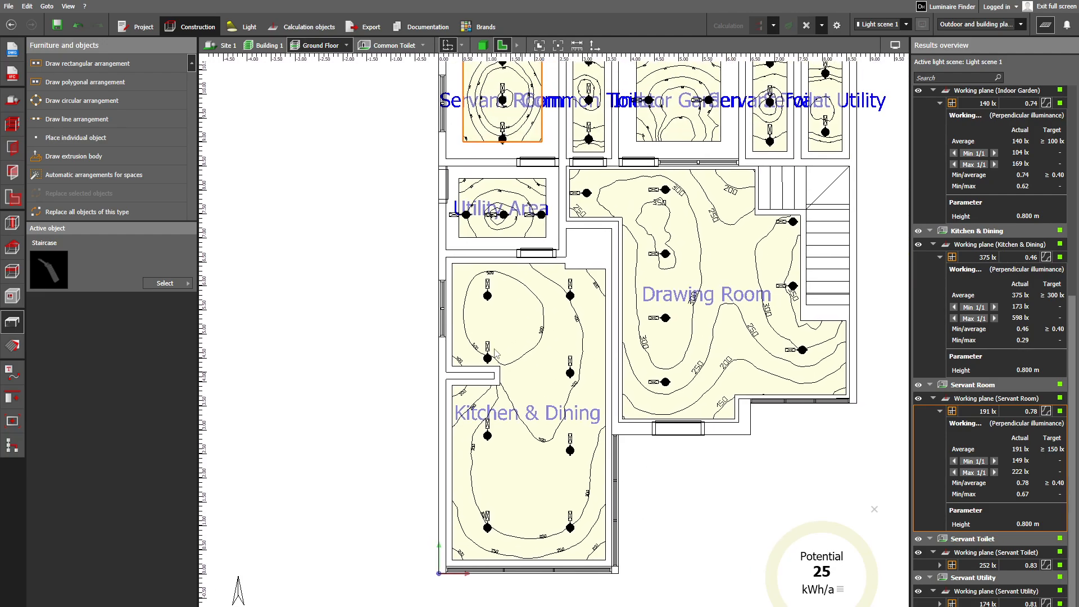
# - Show the whole site in 3D with the calculation results hidden, facing the villa's lit front facade
pyautogui.click(267, 49)
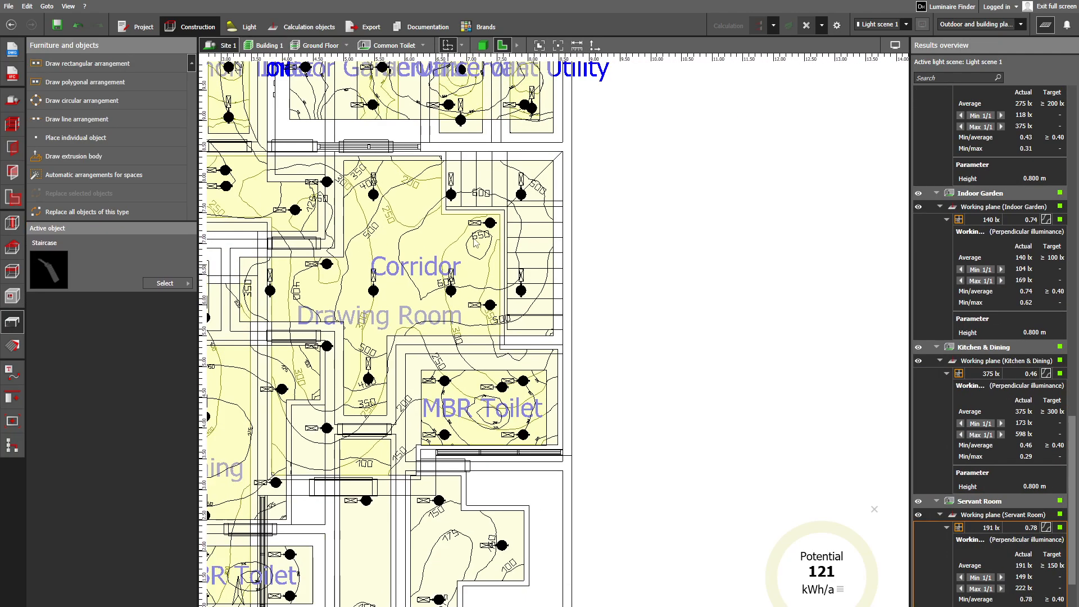
pyautogui.click(482, 45)
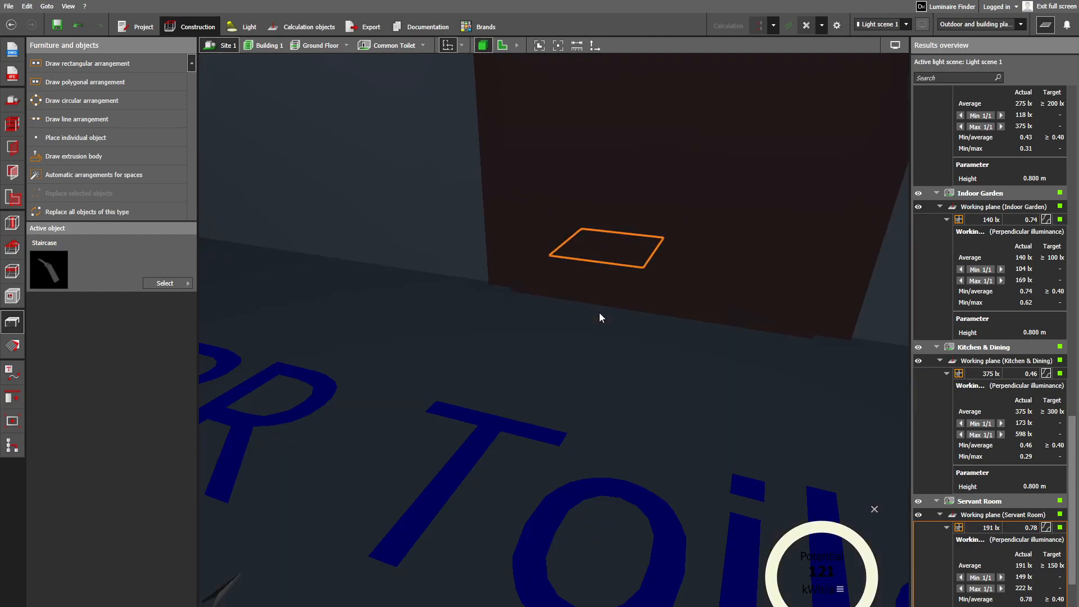
pyautogui.scroll(-10, 584, 416)
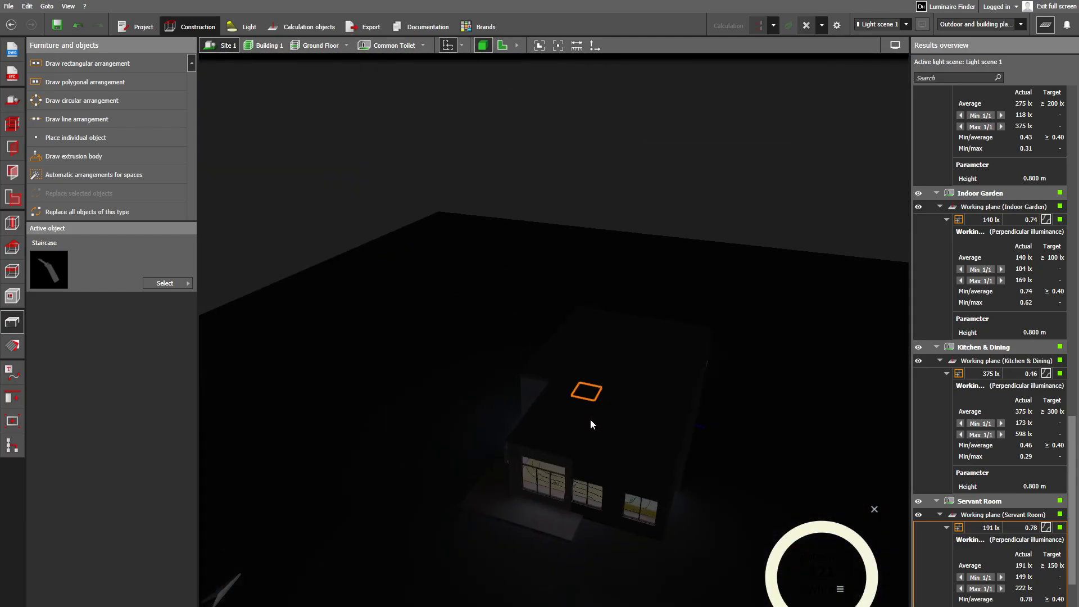
pyautogui.moveTo(590, 420); pyautogui.dragTo(618, 409, button='right')
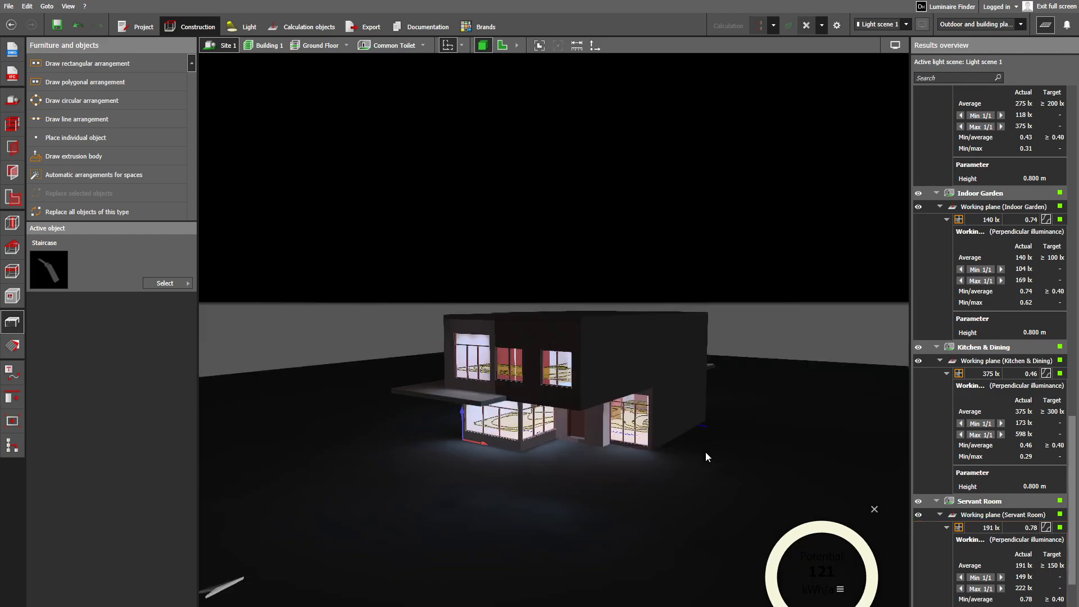
pyautogui.scroll(3, 706, 451)
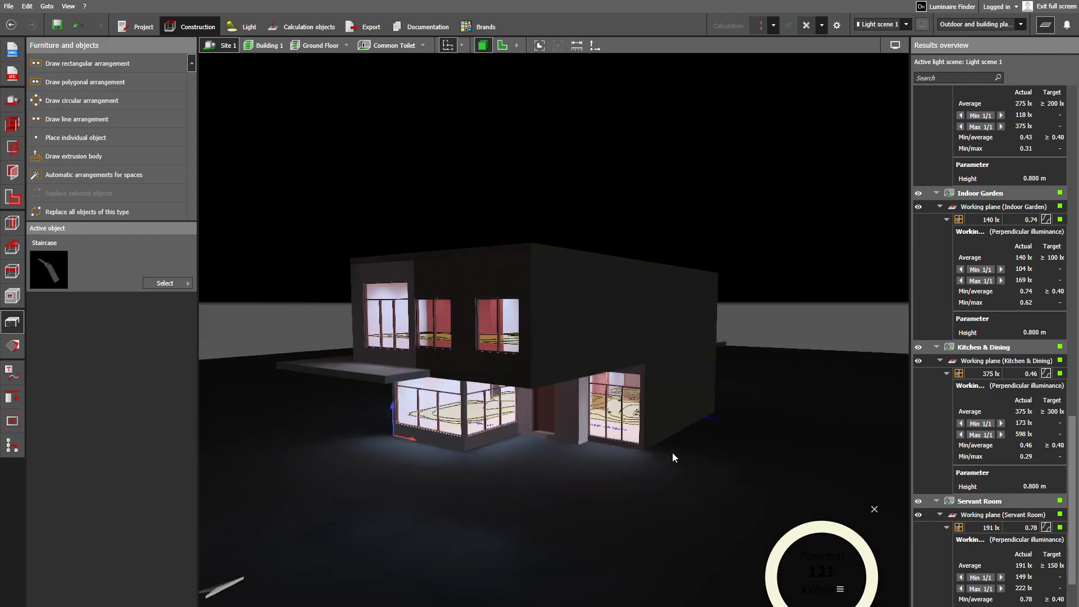
pyautogui.click(1046, 26)
pyautogui.scroll(10, 658, 366)
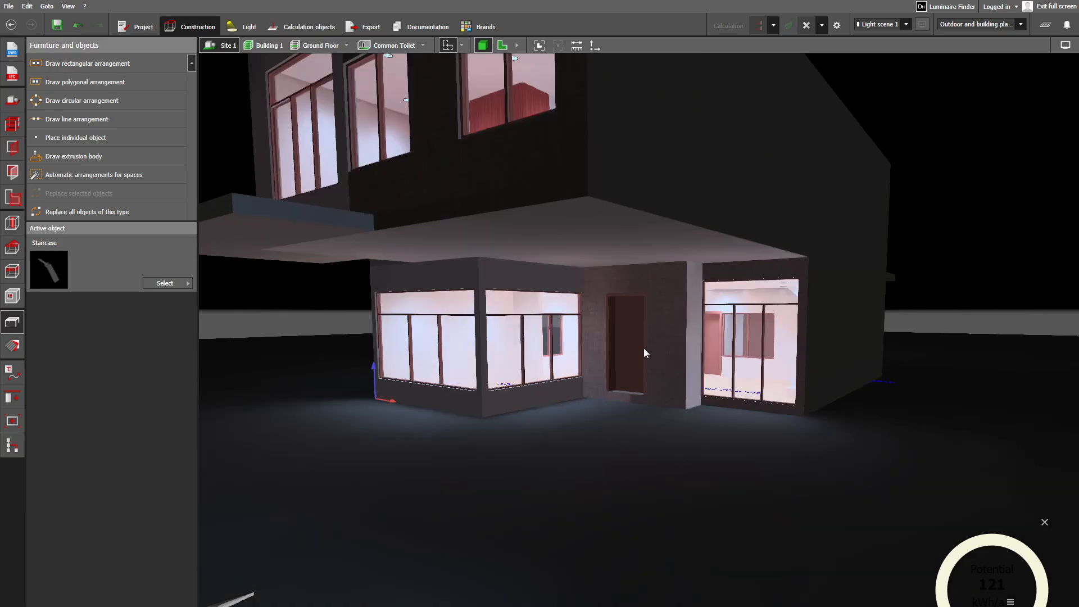
# - Examine the Drawing Room's downlights and wall lighting through the front window, following the staircase up to the First Floor
pyautogui.scroll(6, 738, 353)
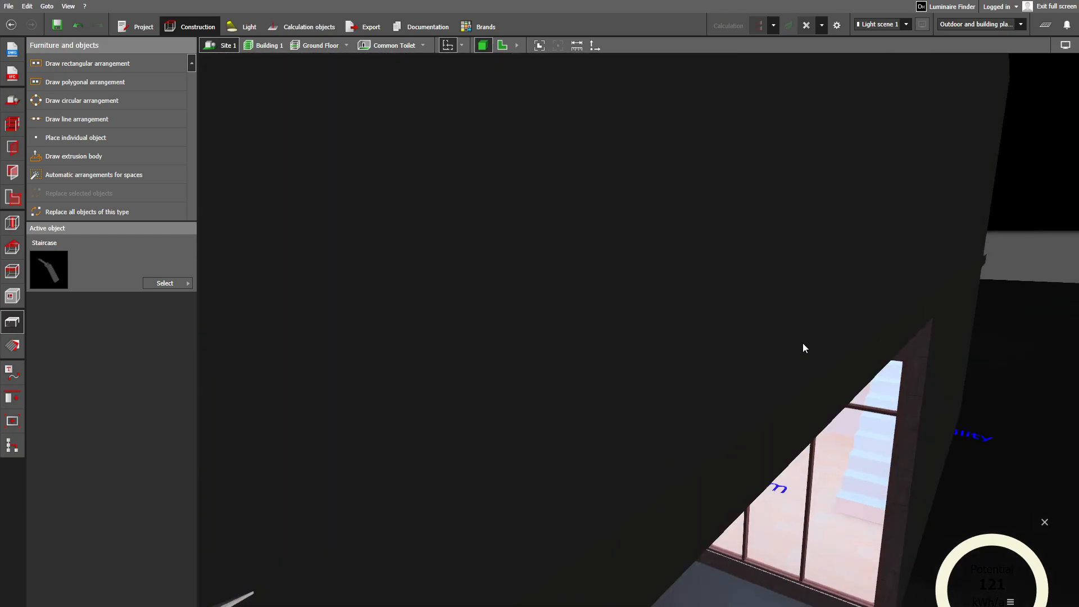
pyautogui.scroll(8, 786, 334)
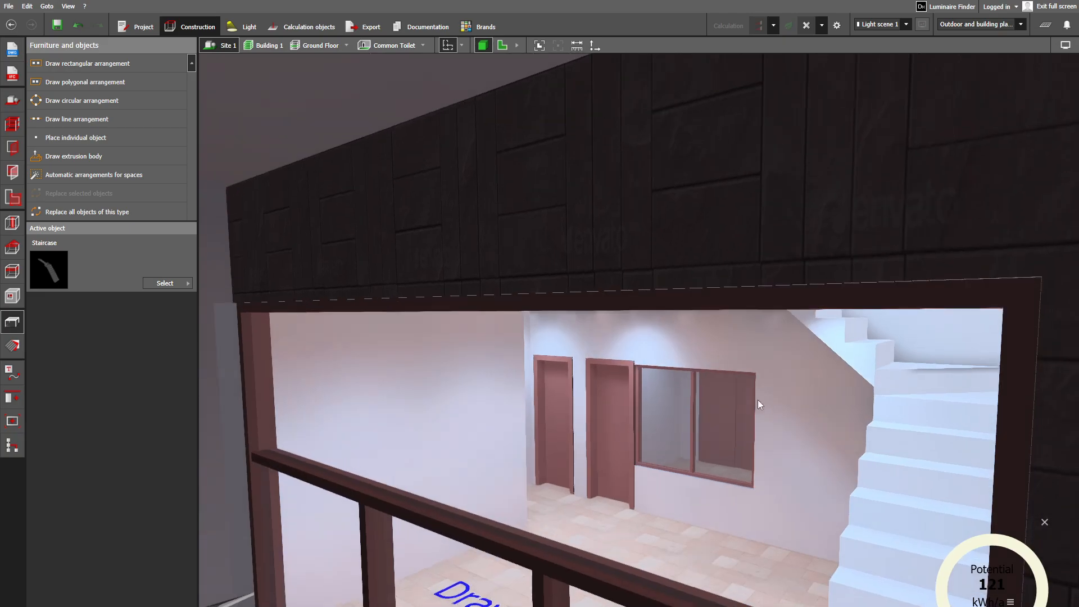
pyautogui.scroll(8, 757, 386)
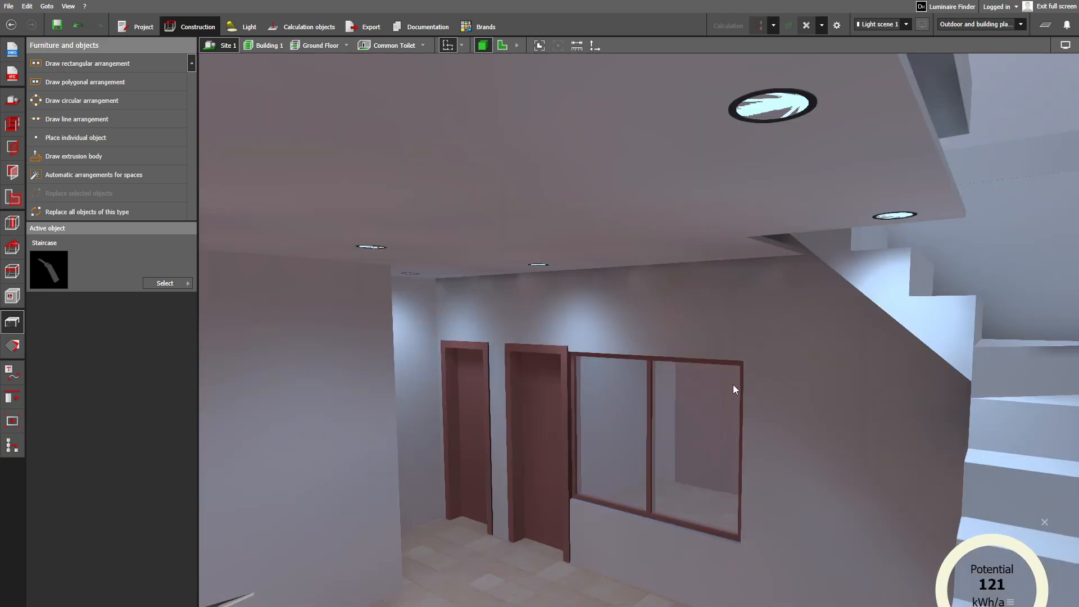
pyautogui.scroll(3, 713, 400)
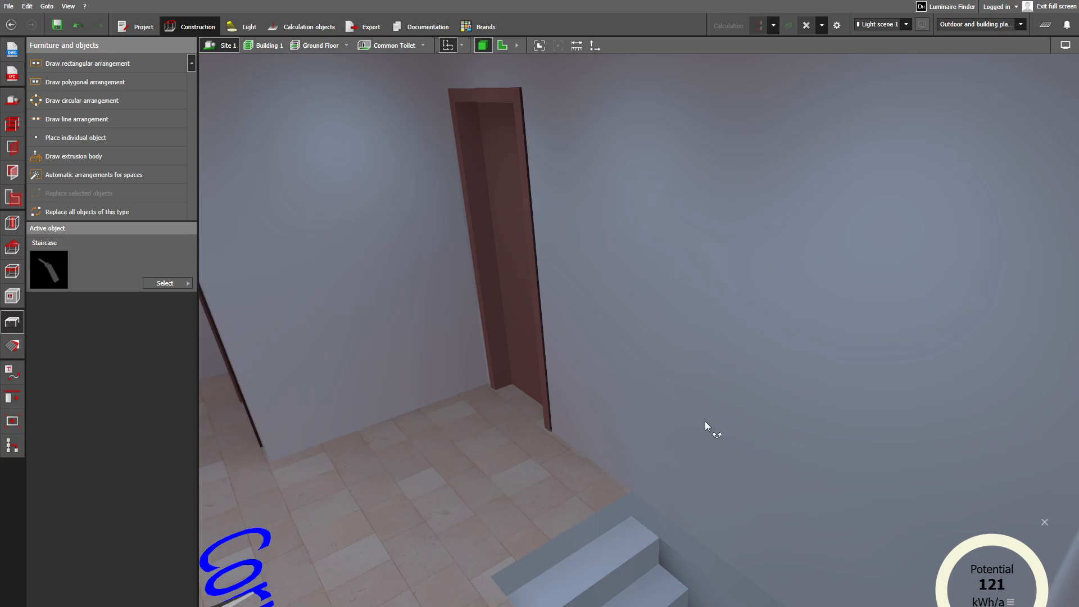
# - Look around the First Floor Corridor, examining the light on its walls and floor and the ceiling downlights
pyautogui.moveTo(541, 383); pyautogui.dragTo(652, 403, button='middle')
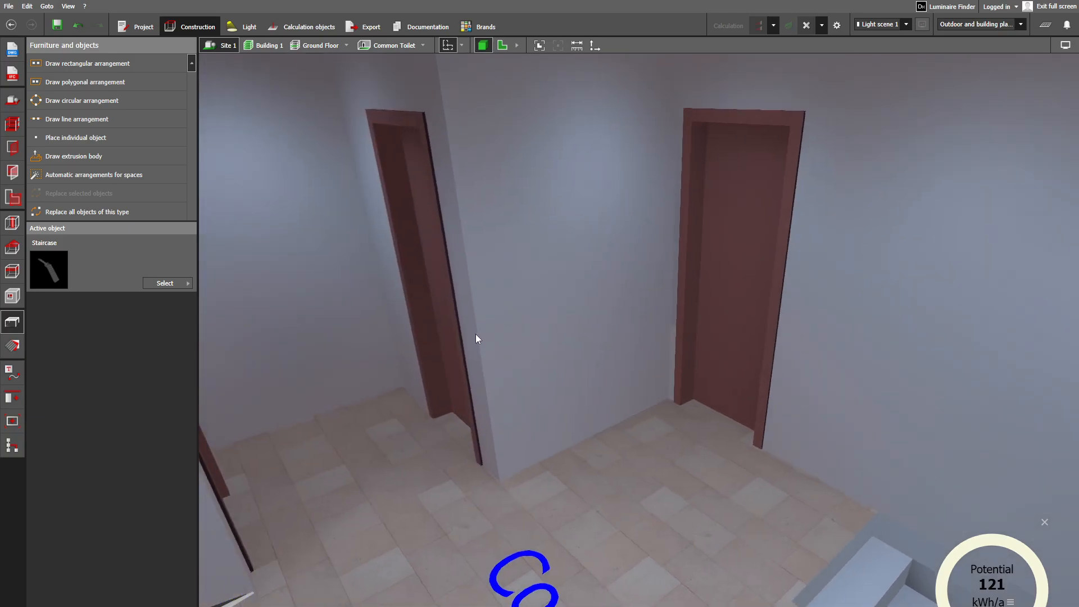
pyautogui.press('Left')
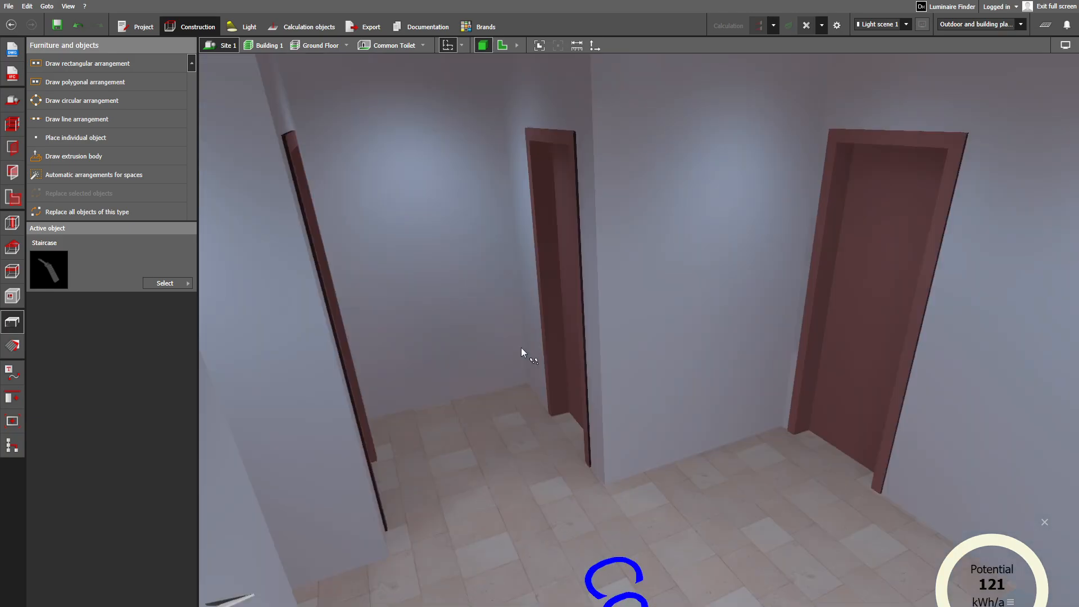
pyautogui.press('Up')
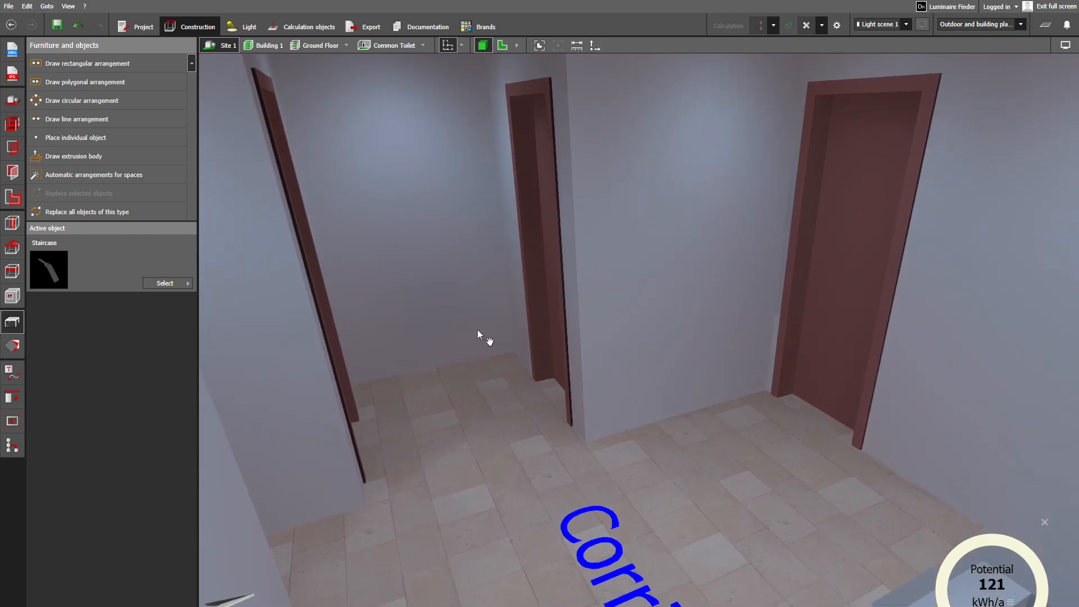
pyautogui.press('Up')
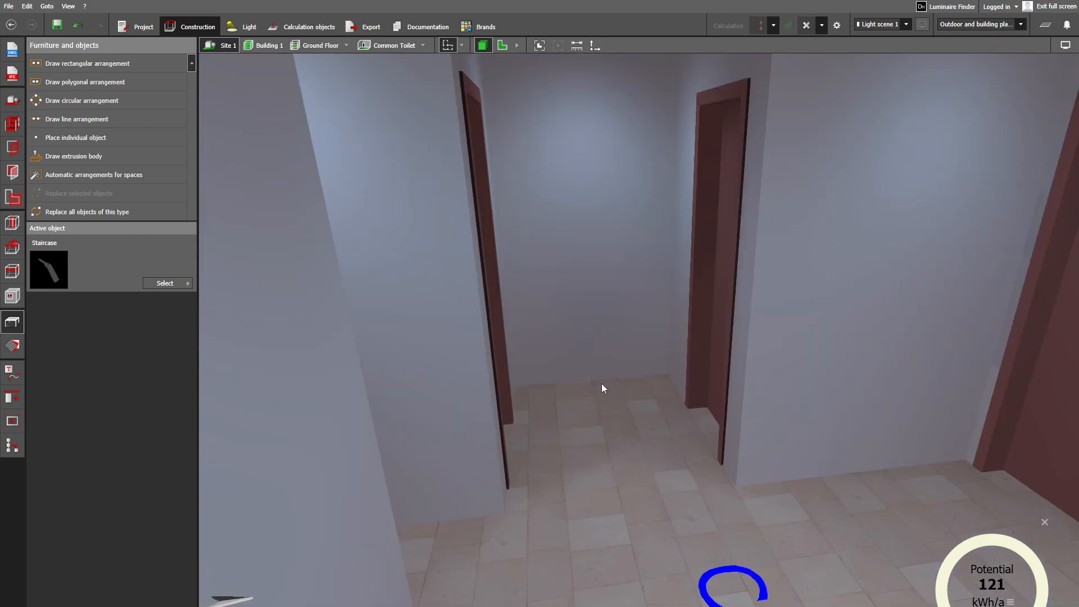
pyautogui.press('Down')
pyautogui.moveTo(596, 359); pyautogui.dragTo(591, 585, button='right')
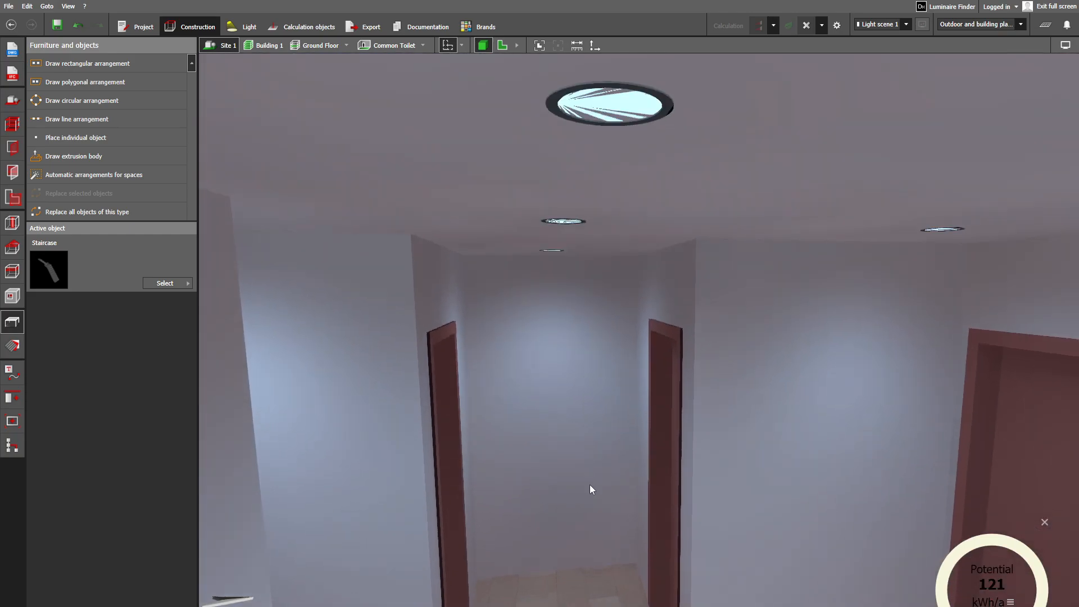
pyautogui.moveTo(590, 485); pyautogui.dragTo(691, 396, button='right')
# - Examine the villa's exterior from outside, including the balcony, the projecting slab and the lit bedroom windows
pyautogui.scroll(-12, 621, 533)
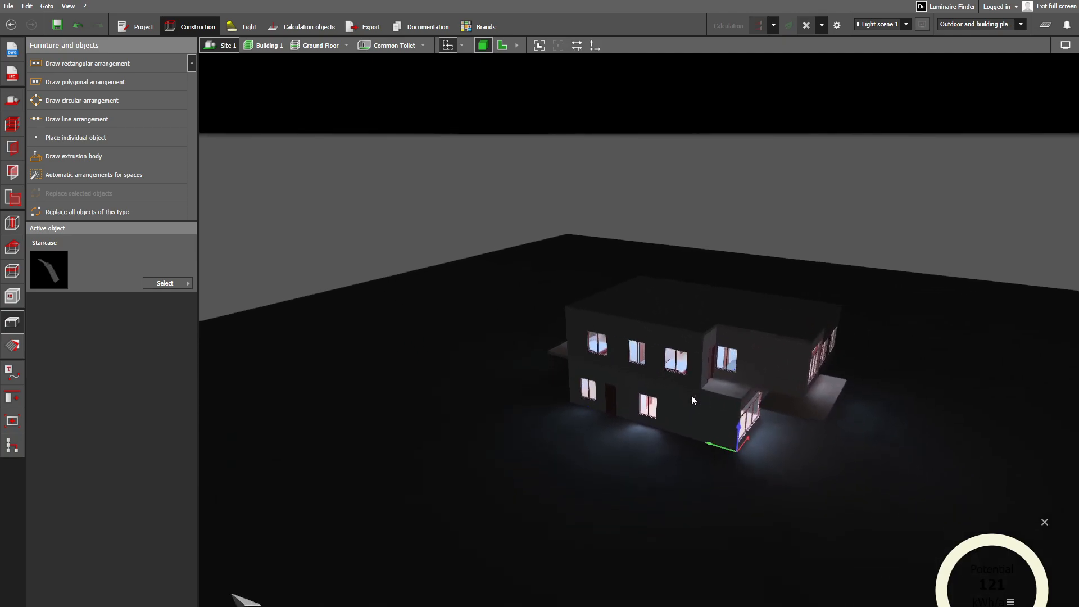
pyautogui.scroll(8, 691, 395)
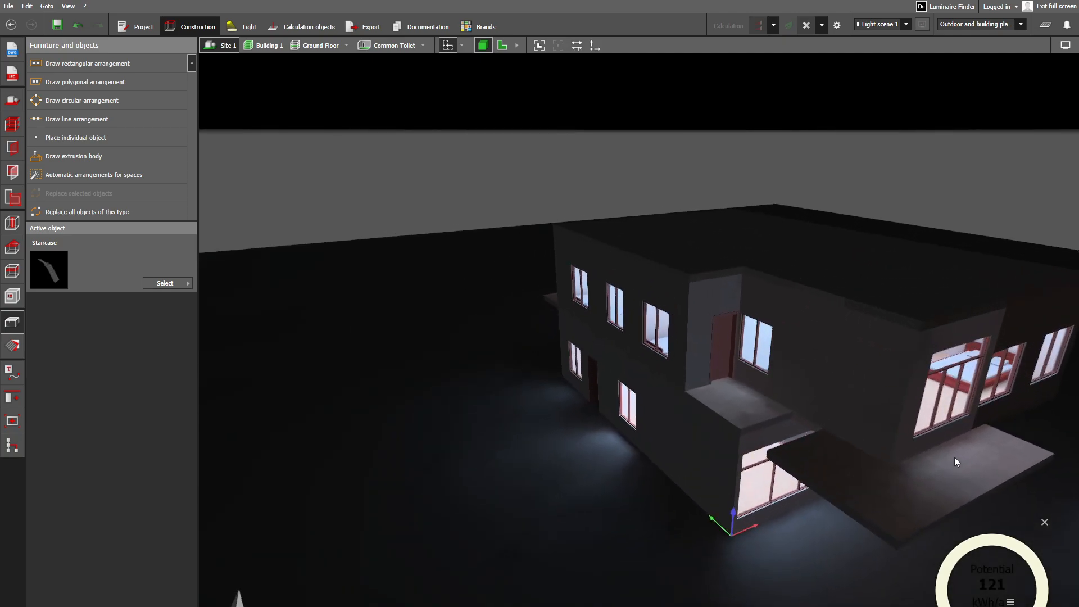
pyautogui.moveTo(955, 457); pyautogui.dragTo(896, 477, button='right')
pyautogui.moveTo(848, 521); pyautogui.dragTo(778, 402, button='middle')
pyautogui.scroll(2, 825, 315)
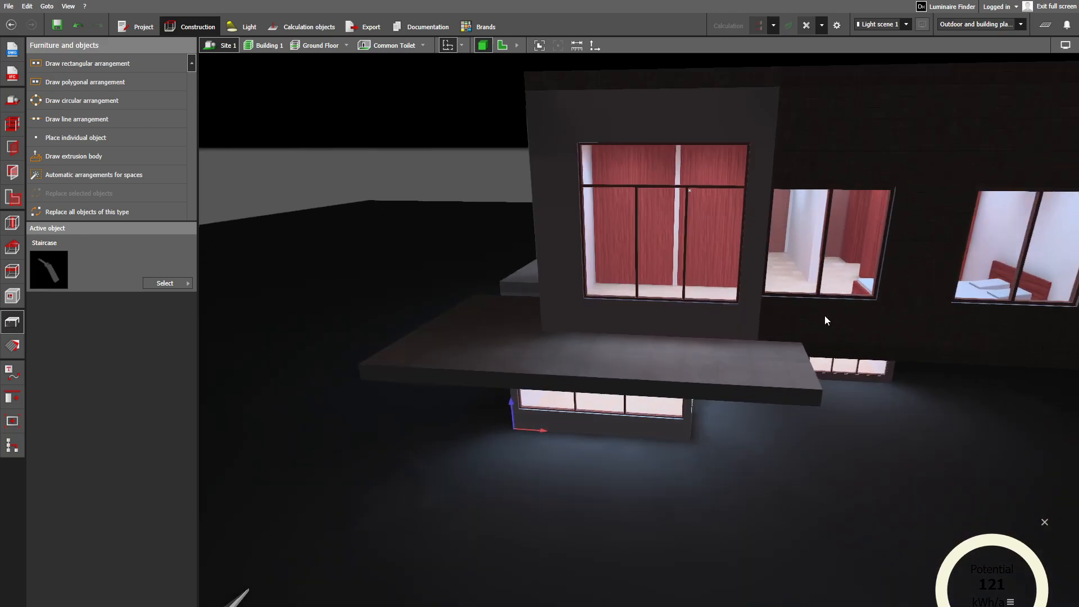
pyautogui.moveTo(824, 315); pyautogui.dragTo(673, 366, button='right')
pyautogui.scroll(-4, 869, 402)
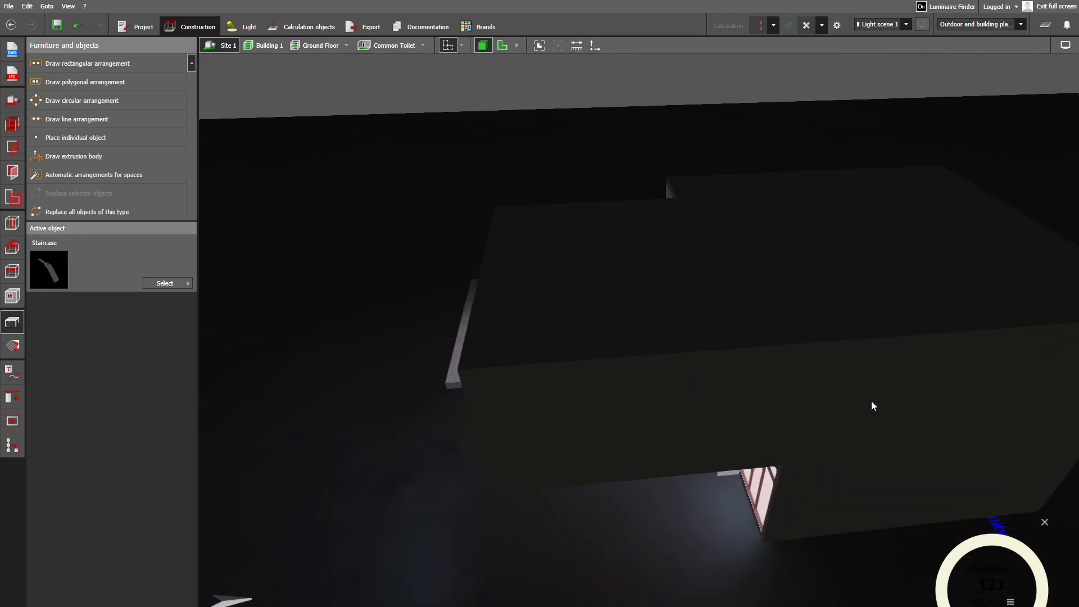
# - Examine the side facade with the exterior door and the light inside the rooms behind its windows
pyautogui.moveTo(871, 400); pyautogui.dragTo(521, 384, button='right')
pyautogui.moveTo(522, 385); pyautogui.dragTo(697, 433, button='middle')
pyautogui.moveTo(698, 434); pyautogui.dragTo(692, 348, button='right')
pyautogui.scroll(2, 651, 413)
pyautogui.scroll(6, 743, 383)
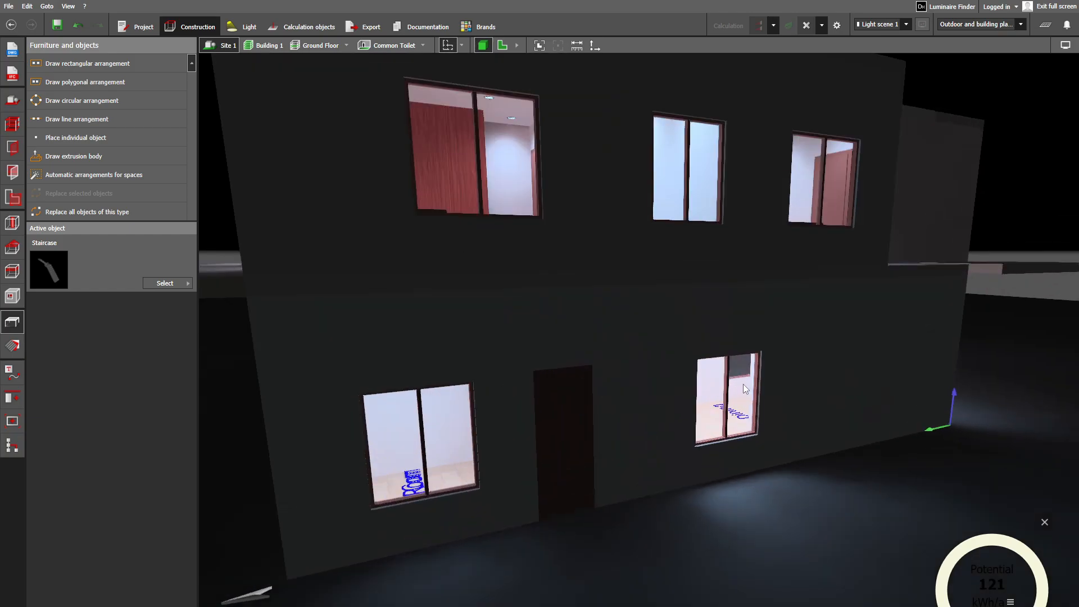
pyautogui.scroll(6, 819, 420)
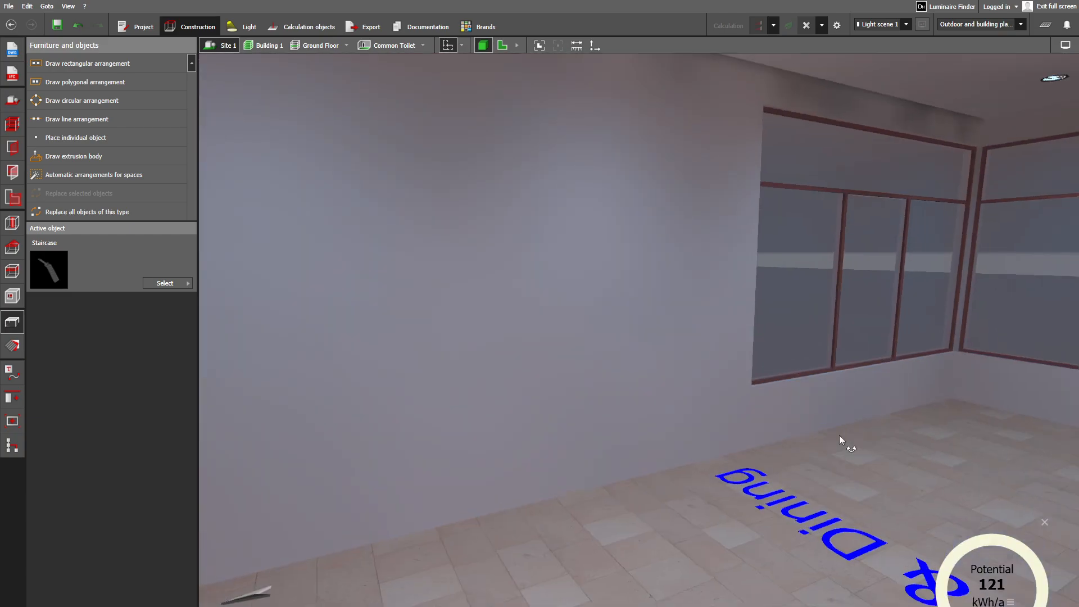
pyautogui.moveTo(838, 435); pyautogui.dragTo(903, 353, button='right')
pyautogui.moveTo(793, 394); pyautogui.dragTo(863, 430, button='right')
pyautogui.moveTo(861, 427); pyautogui.dragTo(778, 483, button='middle')
pyautogui.moveTo(778, 481); pyautogui.dragTo(862, 469, button='right')
pyautogui.moveTo(874, 422); pyautogui.dragTo(1013, 467, button='right')
pyautogui.moveTo(912, 484); pyautogui.dragTo(937, 519, button='right')
# - View the front corner of the villa, examining the MBR windows and the projecting slab outside them
pyautogui.scroll(-5, 882, 522)
pyautogui.scroll(-5, 878, 526)
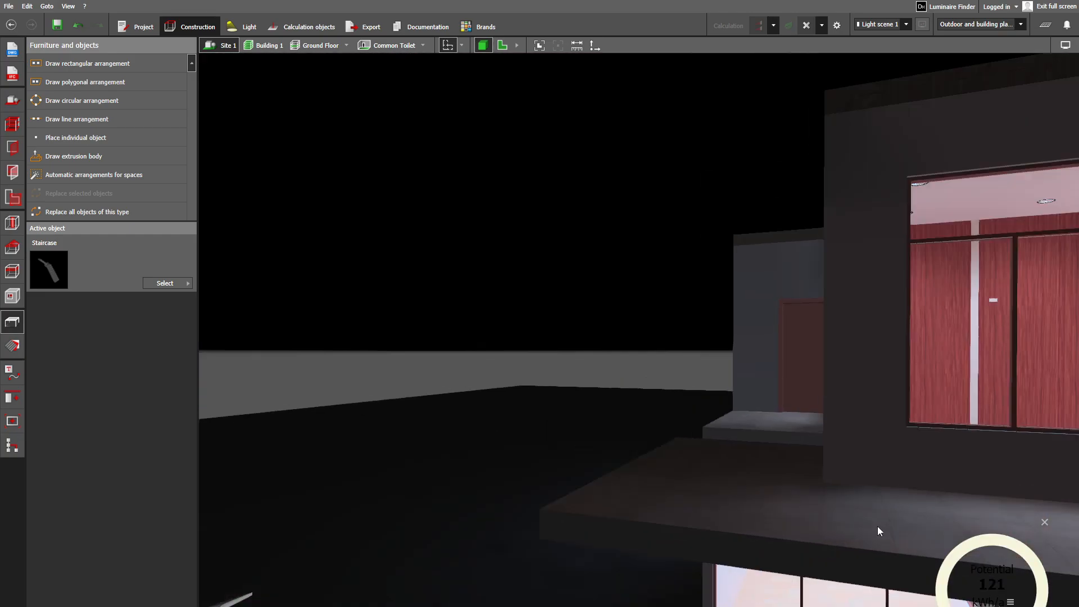
pyautogui.moveTo(869, 519); pyautogui.dragTo(751, 467, button='middle')
pyautogui.scroll(-2, 769, 474)
pyautogui.moveTo(769, 474); pyautogui.dragTo(766, 528, button='right')
pyautogui.moveTo(767, 528); pyautogui.dragTo(839, 482, button='middle')
pyautogui.scroll(3, 792, 512)
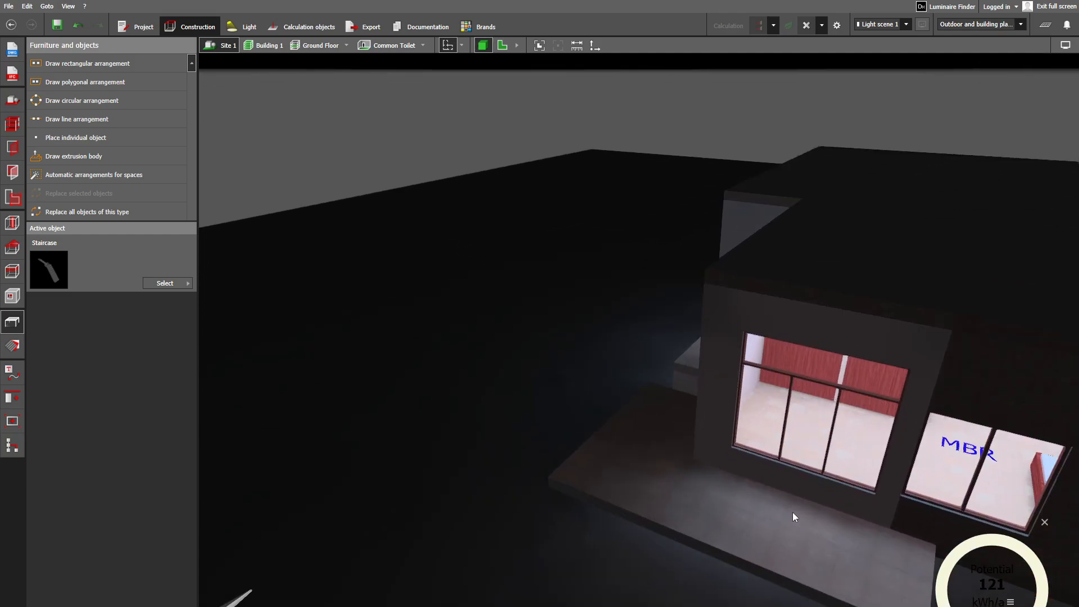
# - Examine the light on the tiled slab outside the MBR and the bedroom interior through its large window
pyautogui.moveTo(769, 537); pyautogui.dragTo(953, 513, button='right')
pyautogui.scroll(2, 826, 481)
pyautogui.moveTo(831, 358); pyautogui.dragTo(850, 388, button='right')
pyautogui.moveTo(864, 323); pyautogui.dragTo(718, 374, button='right')
pyautogui.scroll(2, 718, 373)
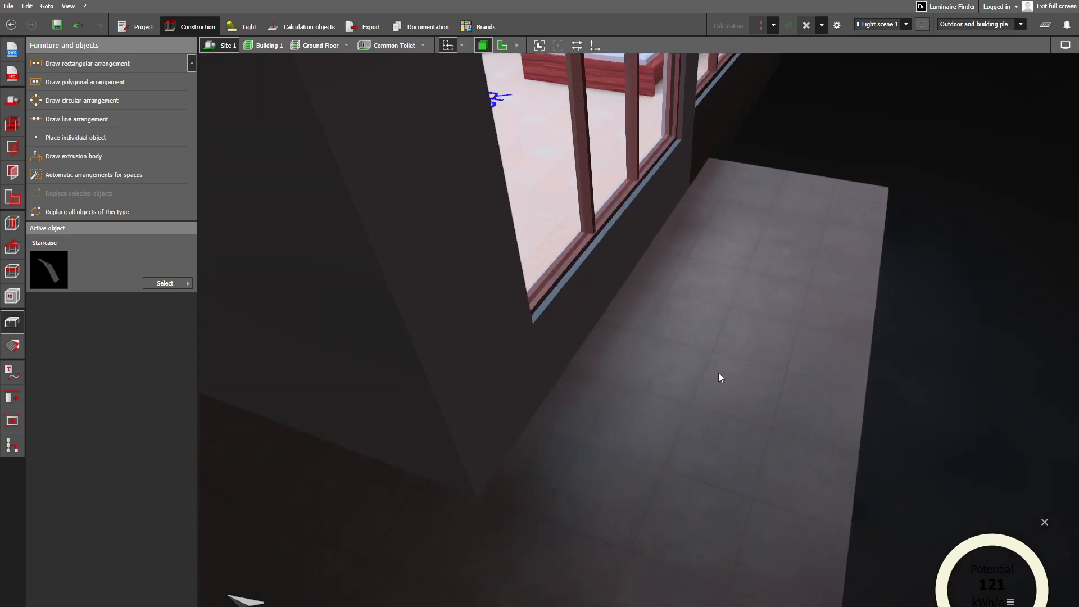
pyautogui.moveTo(710, 305); pyautogui.dragTo(709, 295, button='right')
pyautogui.moveTo(710, 295); pyautogui.dragTo(708, 413, button='middle')
pyautogui.scroll(3, 709, 418)
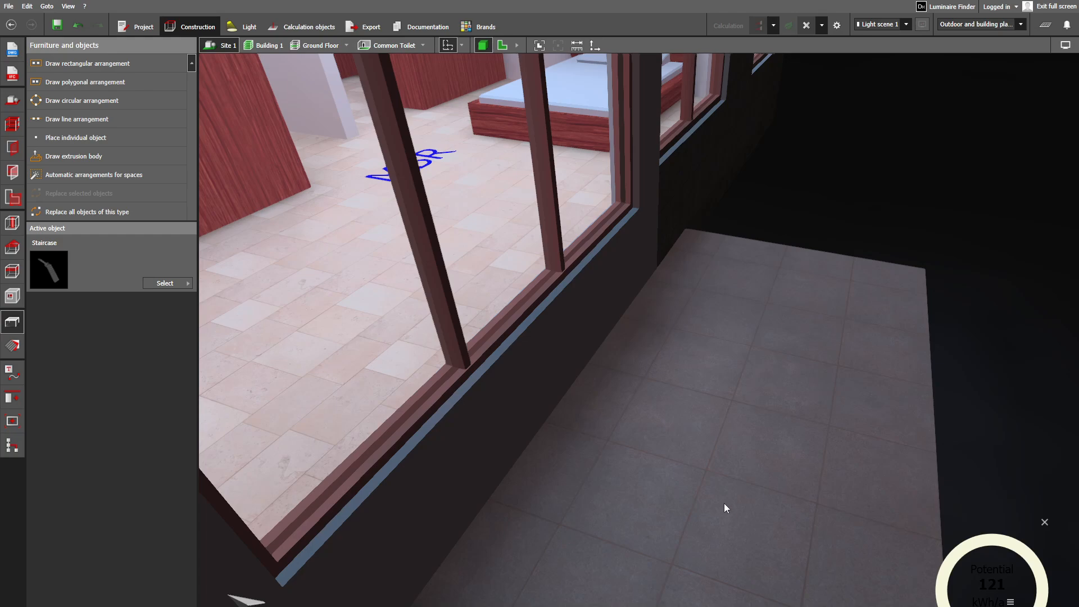
pyautogui.press('ctrl+super+Right')
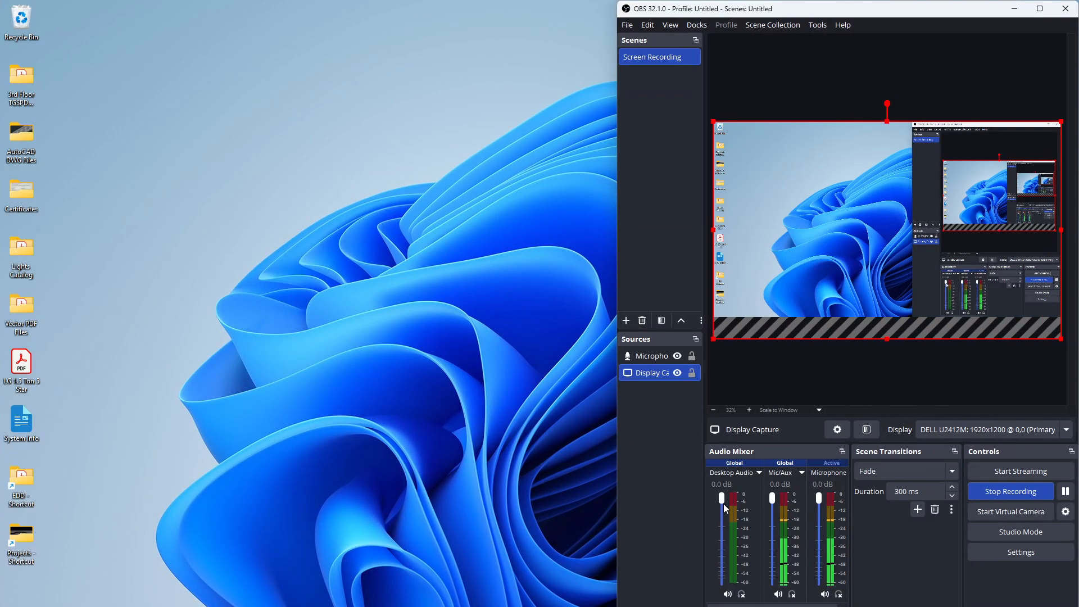